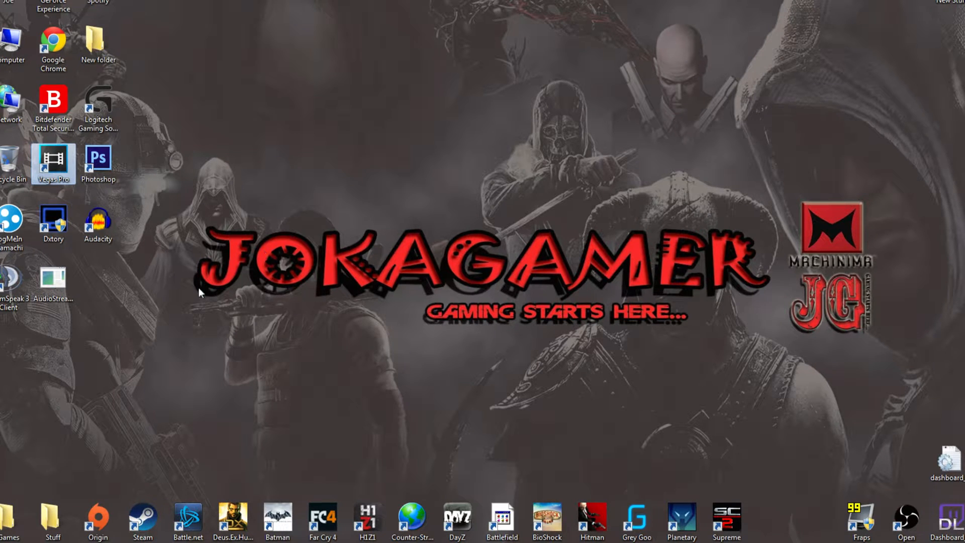
left_click(52, 280)
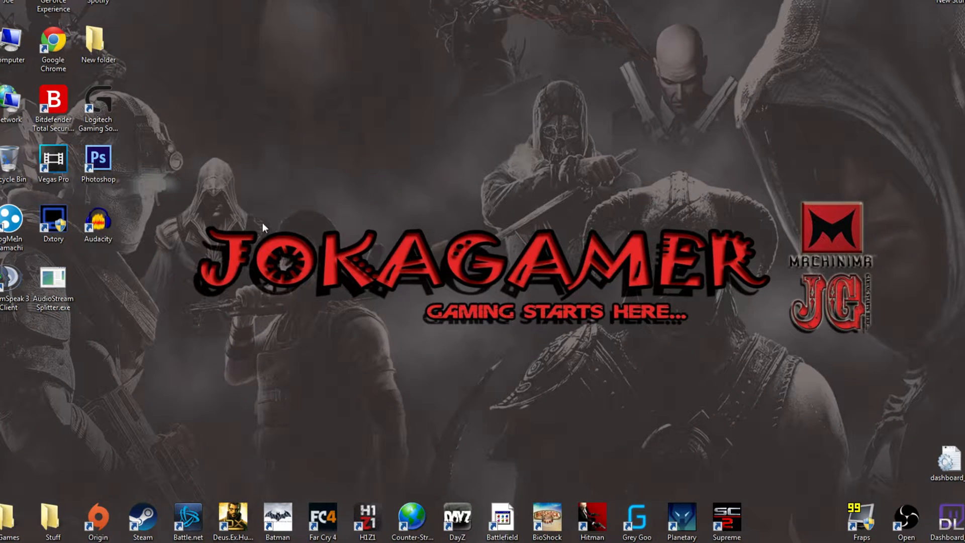
left_click(103, 224)
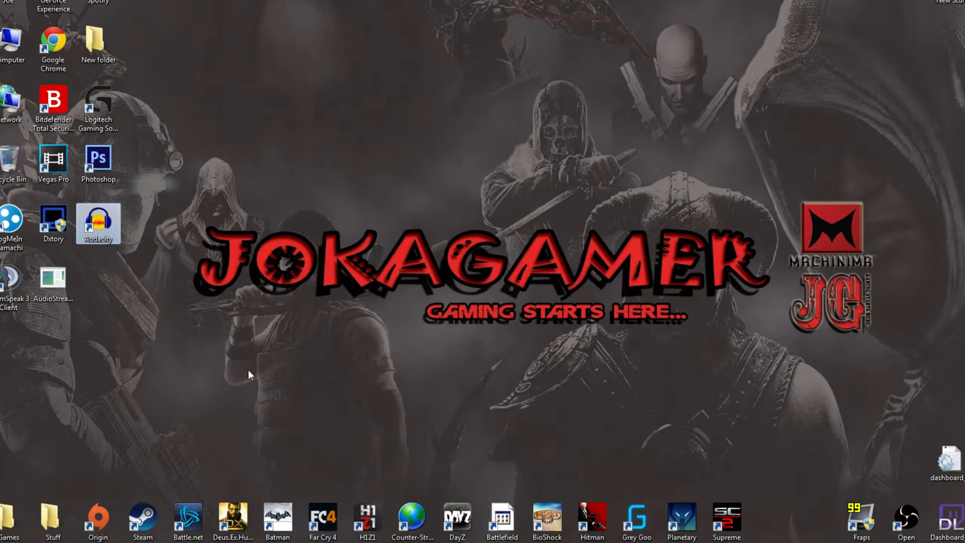
Switch to Chrome and examine the Audacity and AudioStreamSplitter download pages, then return to the desktop
mouse_move(150, 537)
left_click(211, 490)
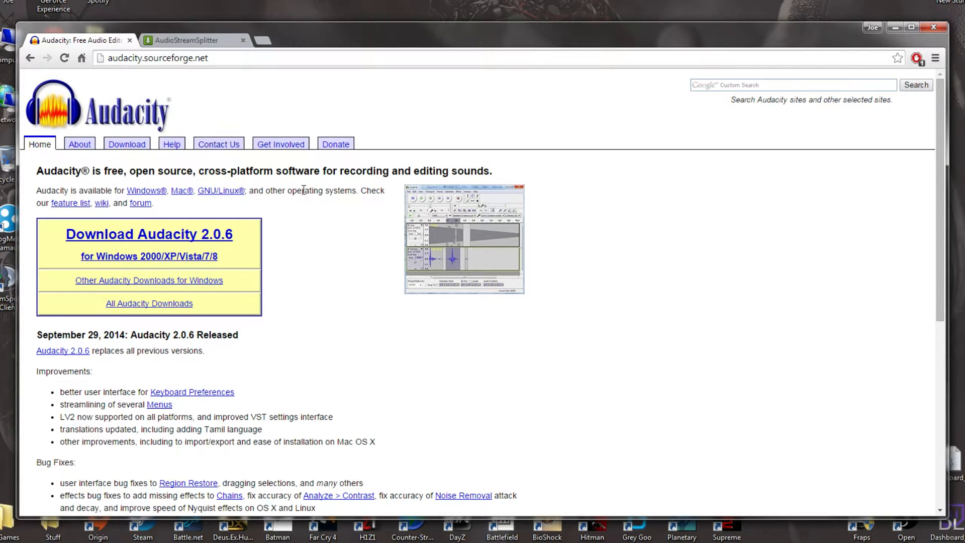
left_click(199, 42)
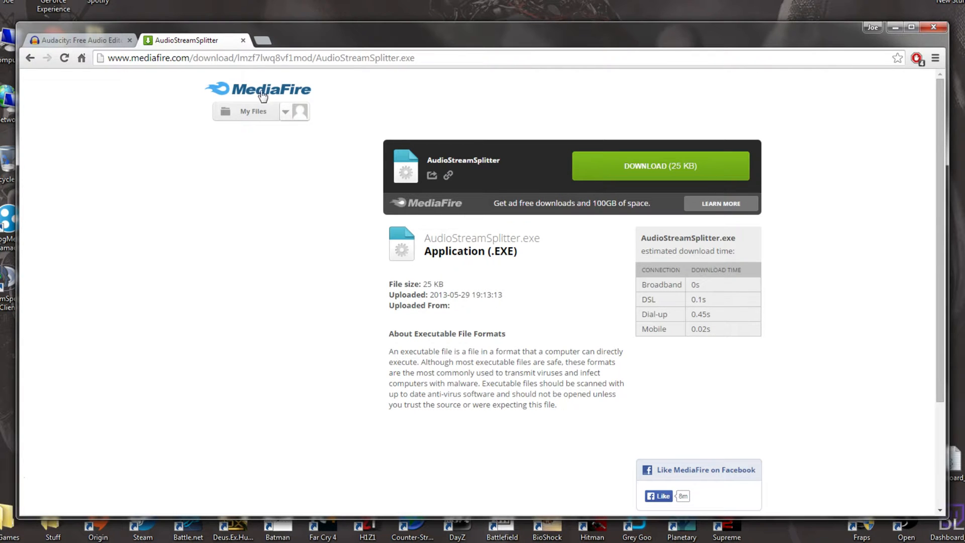
left_click(296, 112)
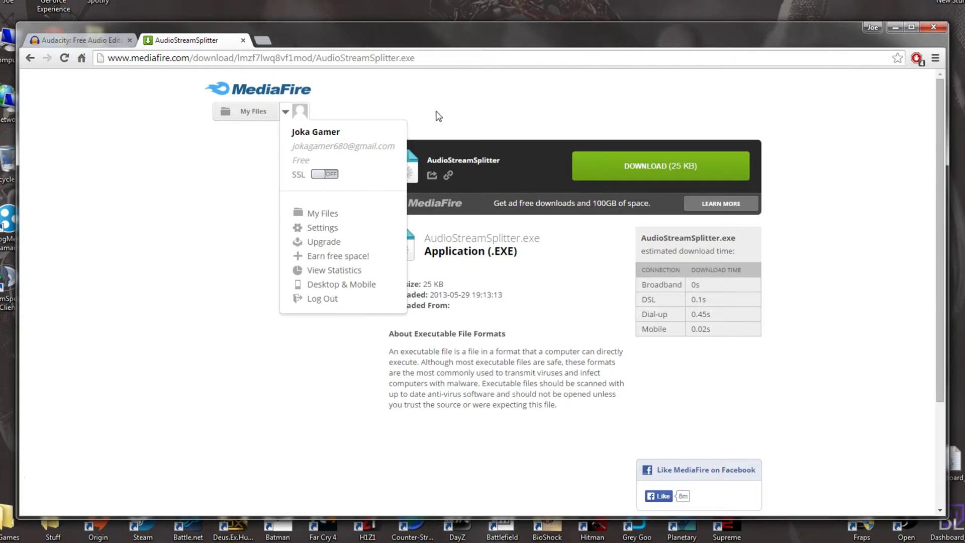
left_click(230, 258)
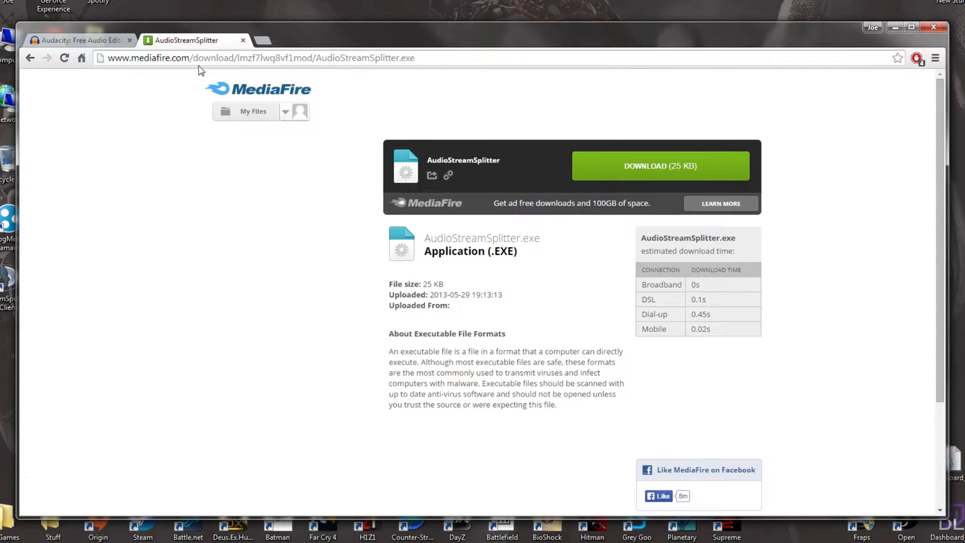
left_click(100, 44)
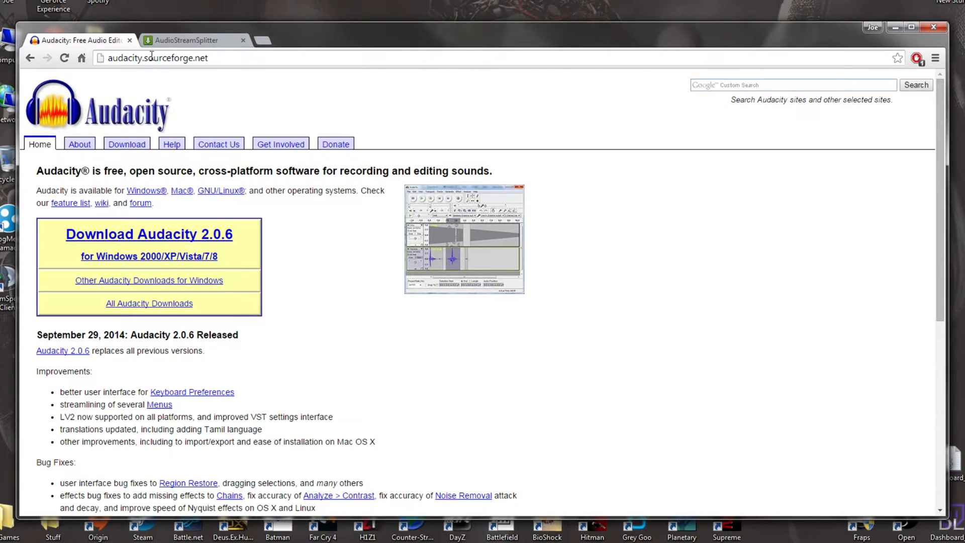
left_click(175, 42)
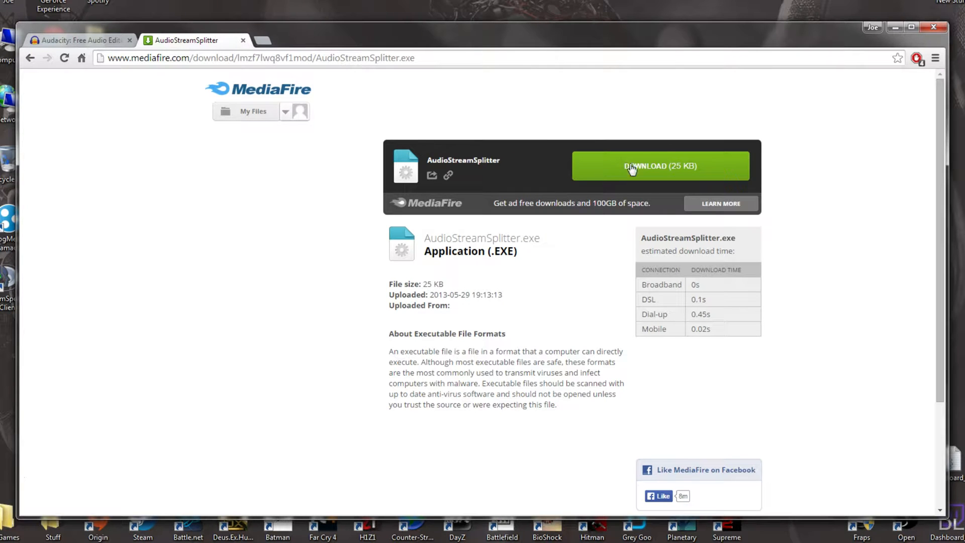
left_click(895, 27)
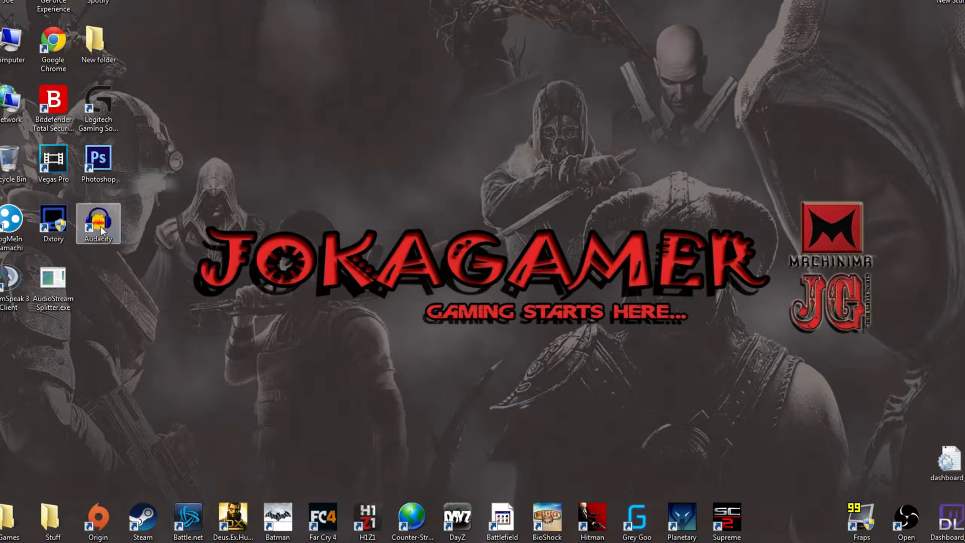
left_click(57, 168)
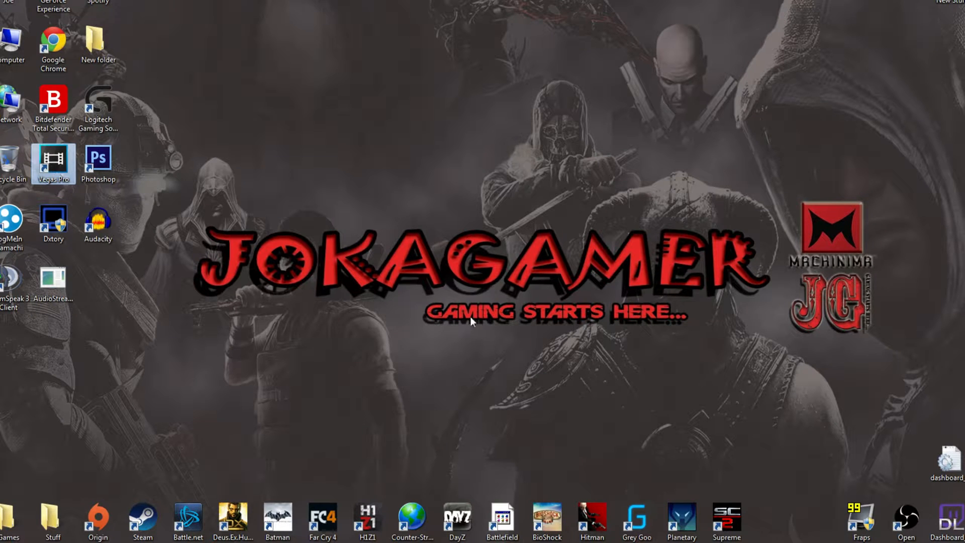
left_click(463, 284)
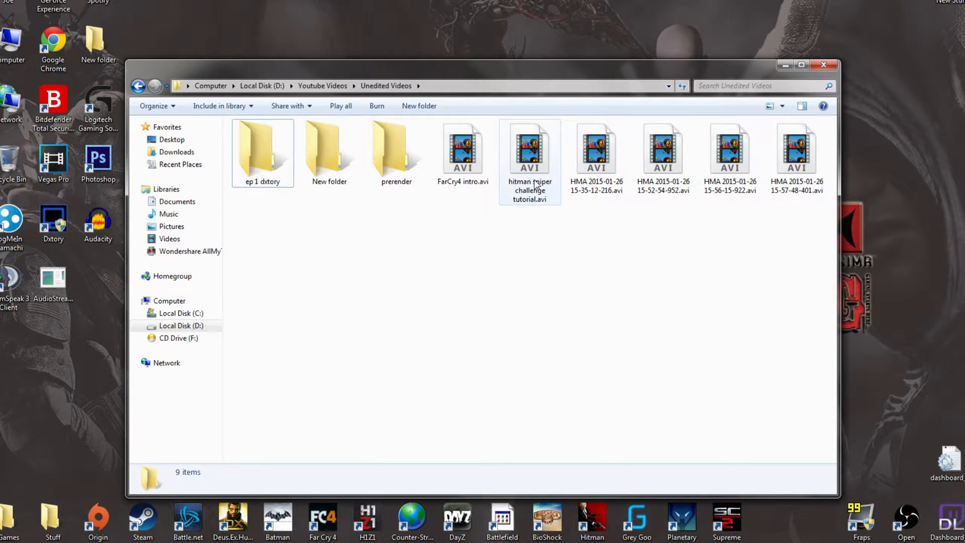
Switch to Dxtory and examine the folder setting that determines where recorded movies are saved
left_click(536, 186)
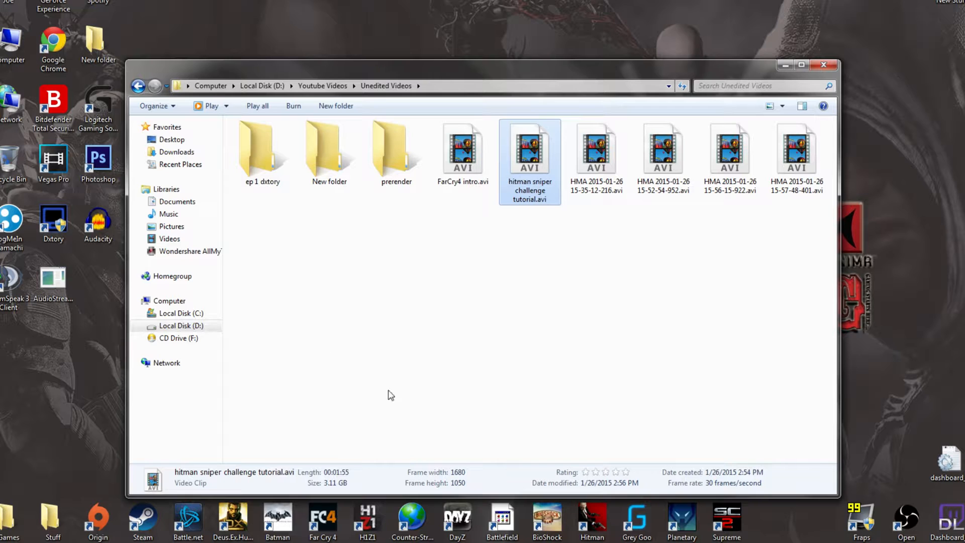
left_click(862, 542)
double_click(844, 513)
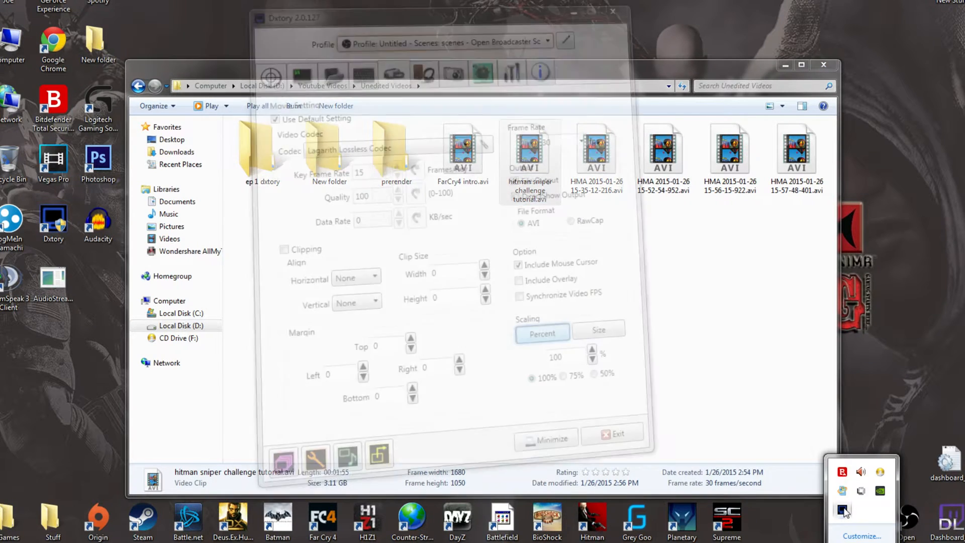
left_click(428, 79)
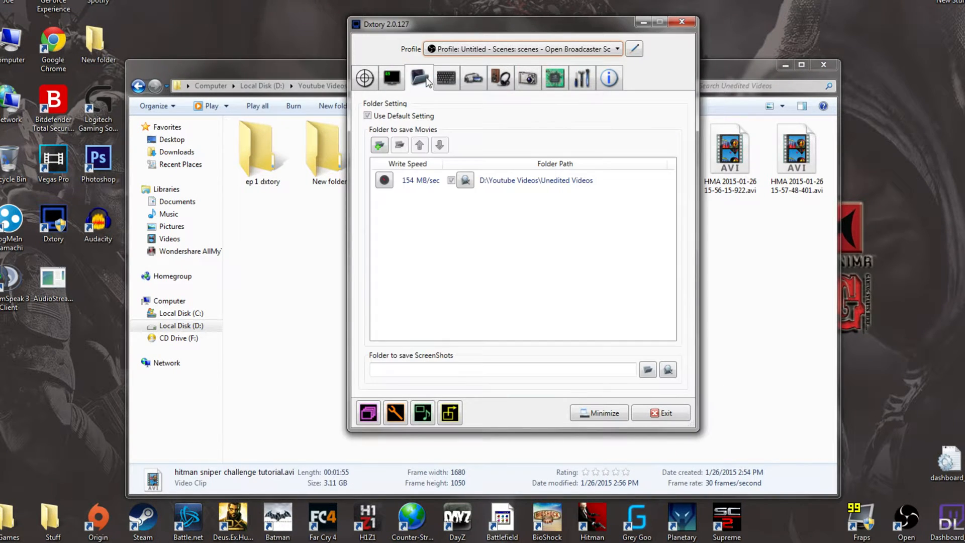
left_click(643, 22)
left_click(570, 275)
Play the recording hitman sniper challenge tutorial.avi from the Unedited Videos folder
left_click(524, 153)
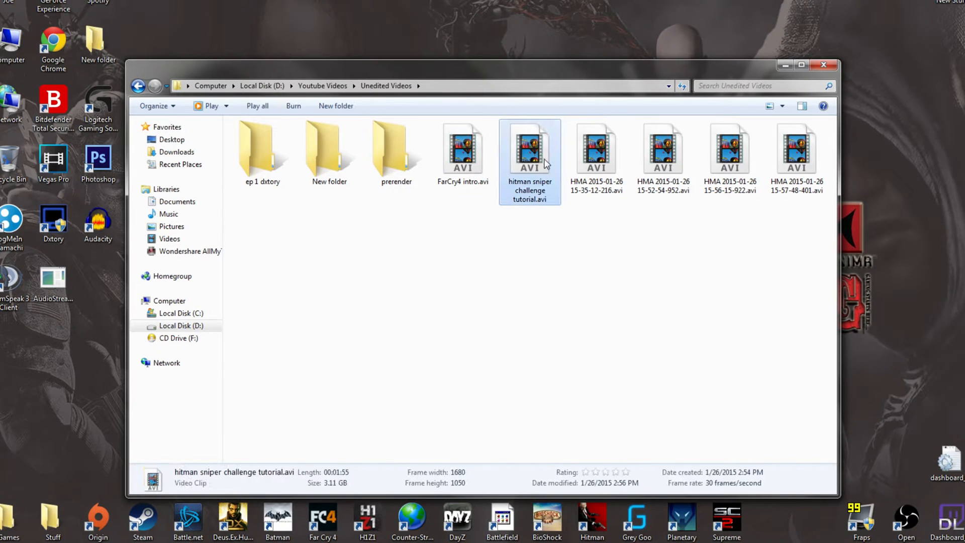
left_click(512, 250)
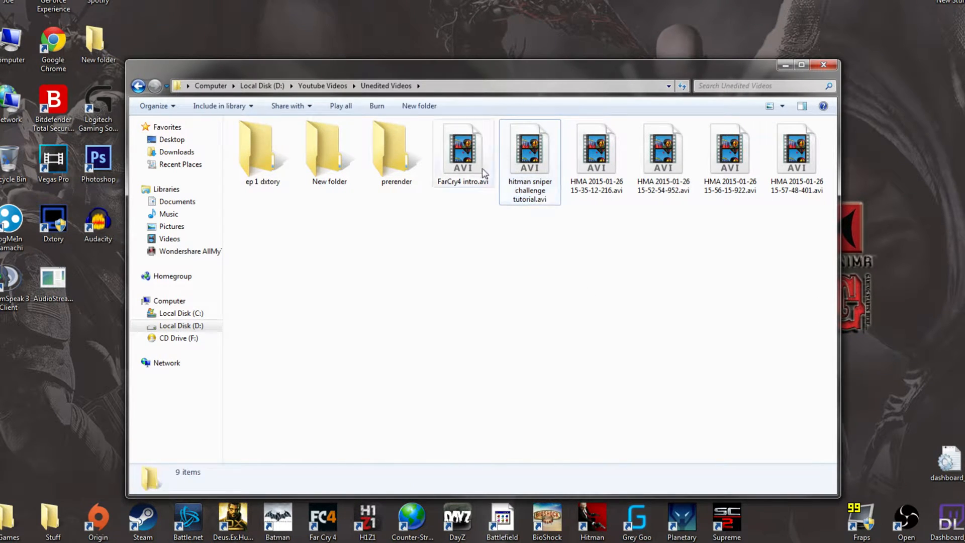
left_click(526, 157)
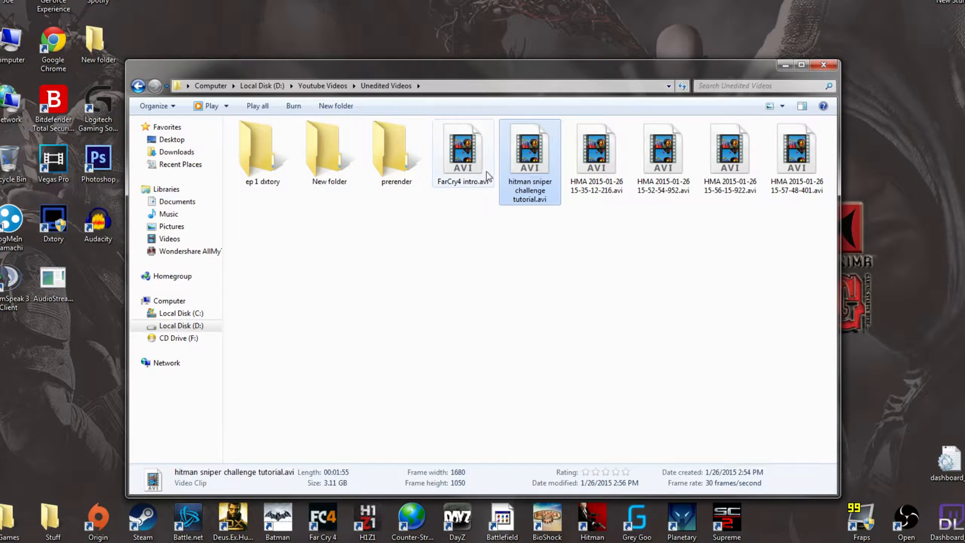
double_click(531, 161)
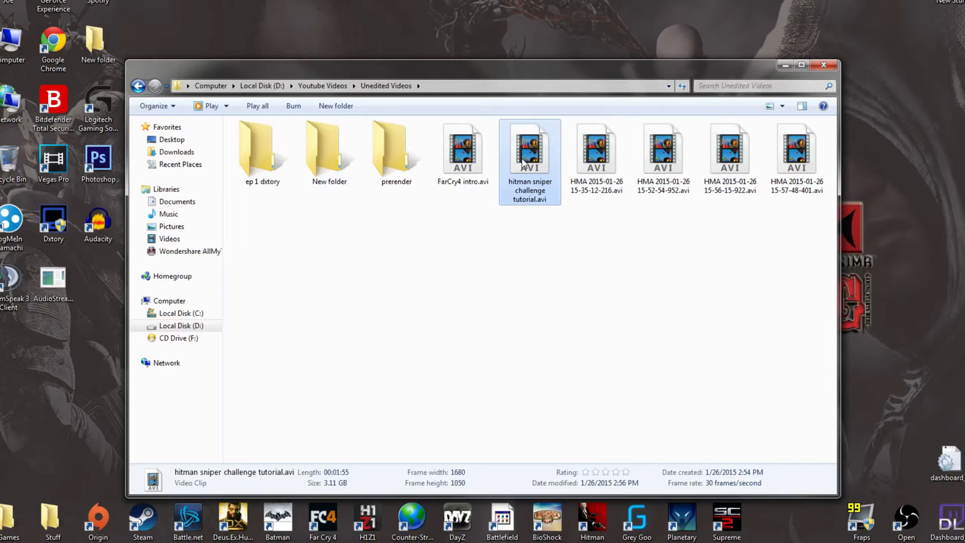
Extract the audio streams of hitman sniper challenge tutorial.avi into separate WAV files in the same folder
right_click(522, 158)
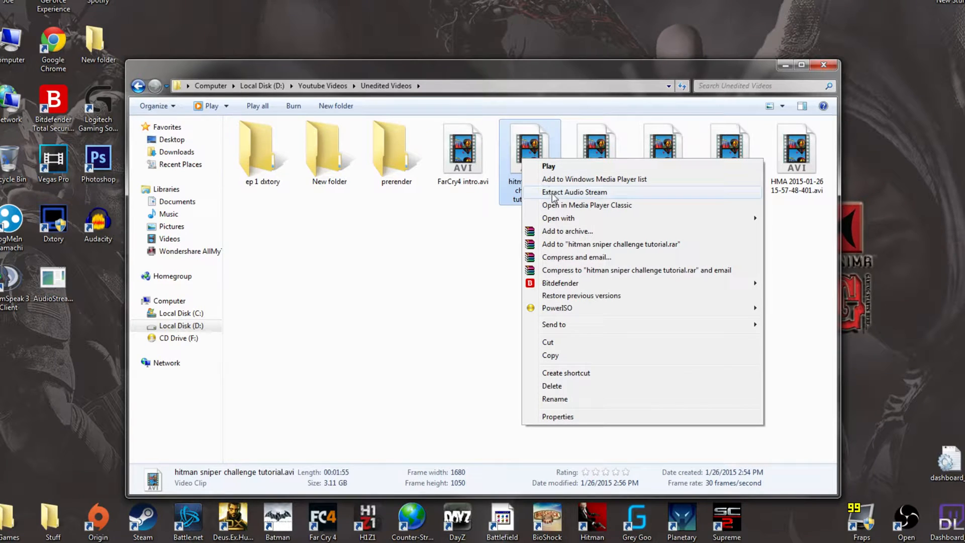
left_click(584, 194)
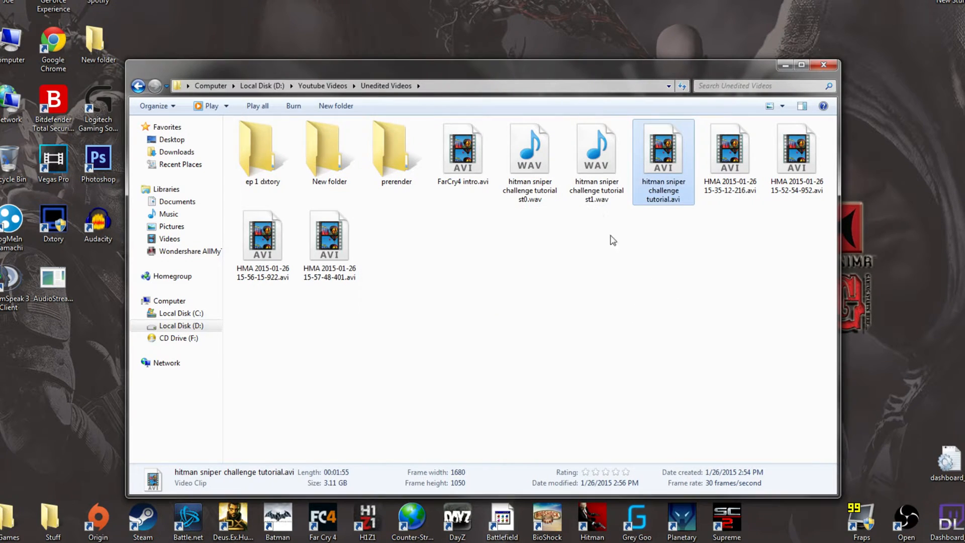
left_click(595, 187)
left_click(532, 198)
left_click(592, 172)
left_click(655, 169)
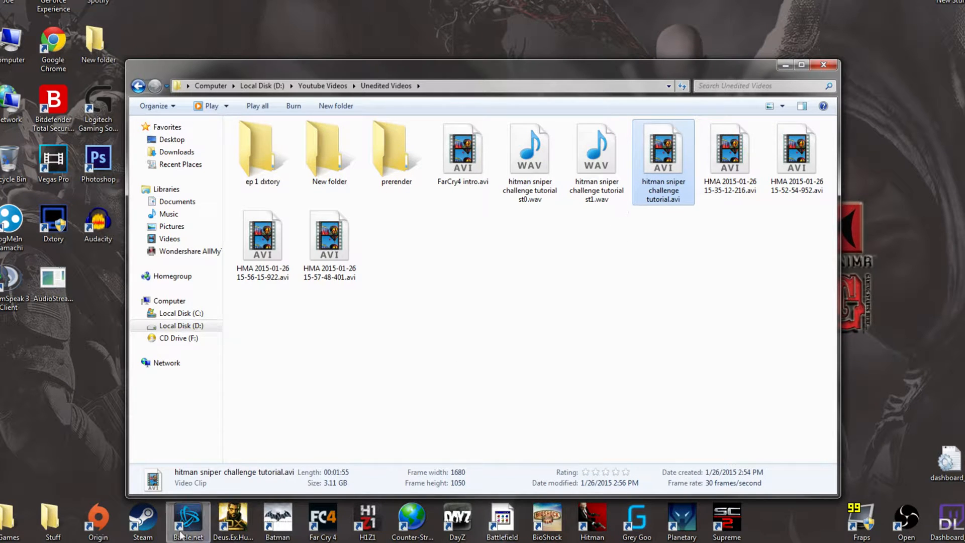
Switch to Dxtory and examine the audio settings of sources 1 and 2 to see which device each one records
left_click(862, 542)
left_click(843, 511)
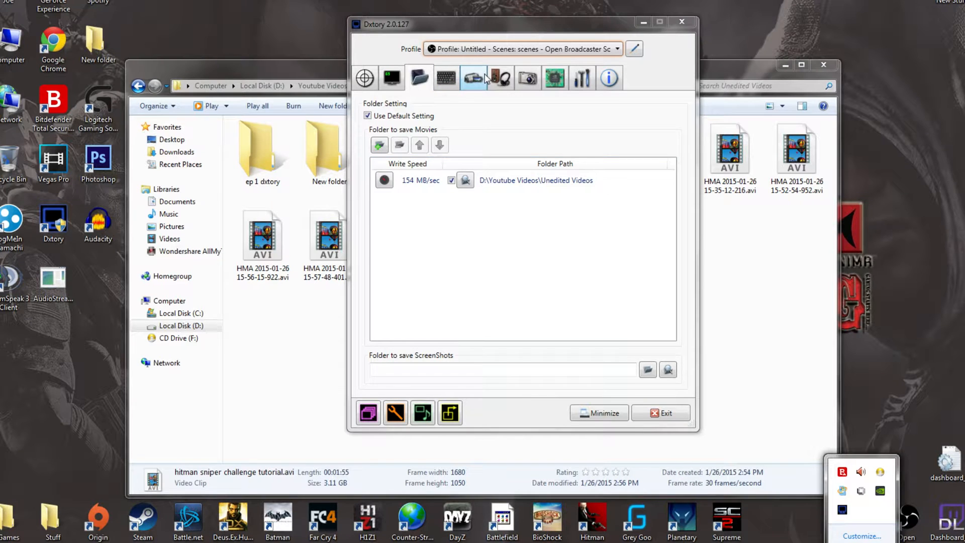
left_click(503, 76)
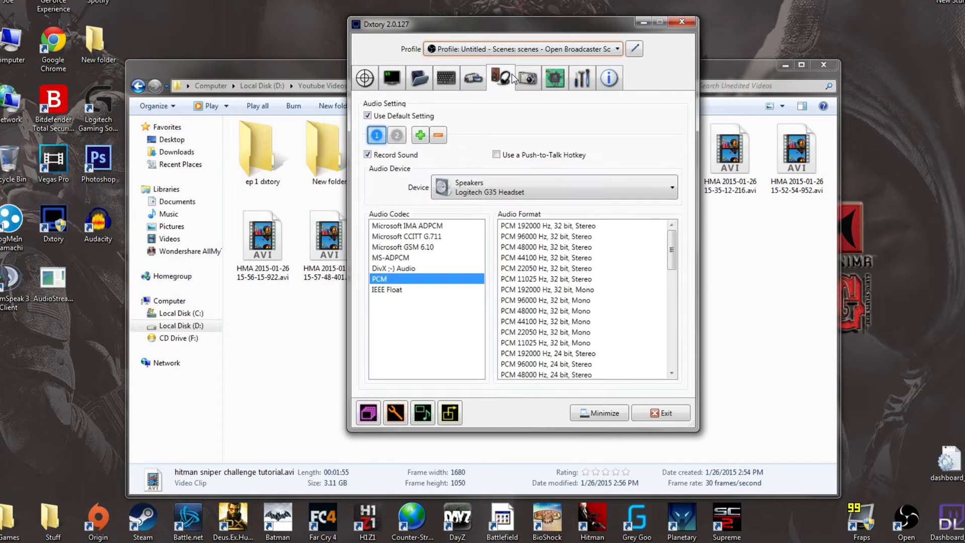
left_click(394, 136)
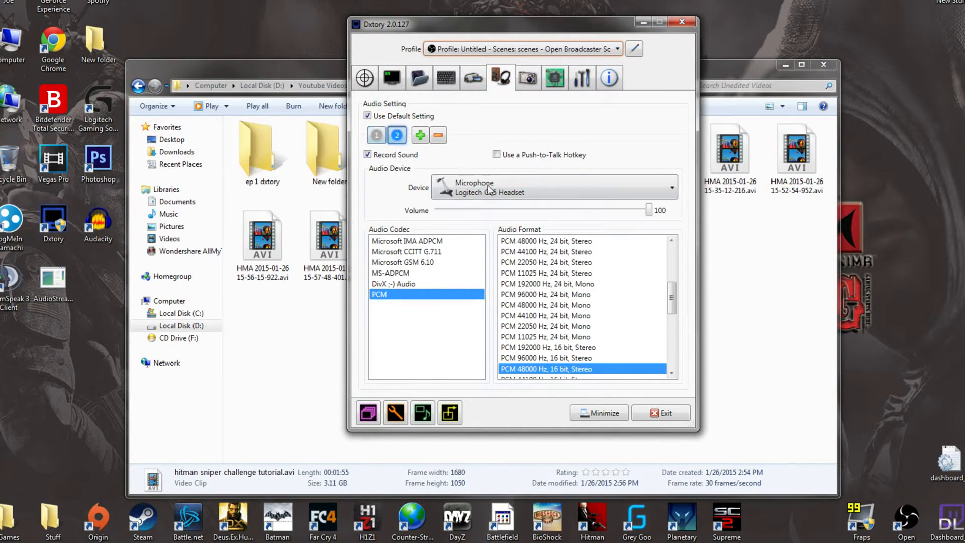
left_click(644, 23)
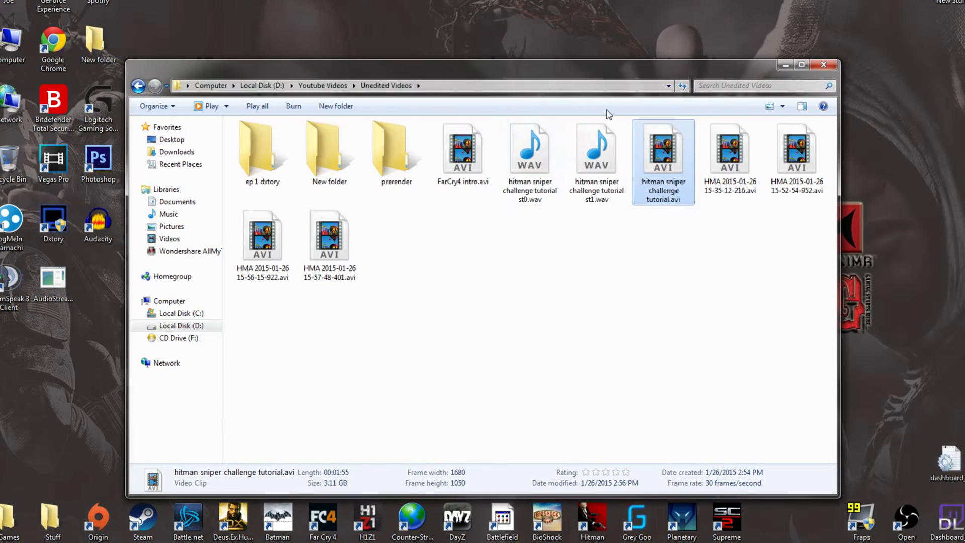
Play the extracted files hitman sniper challenge tutorial st0.wav and st1.wav to compare their audio
left_click(535, 170)
left_click(598, 162)
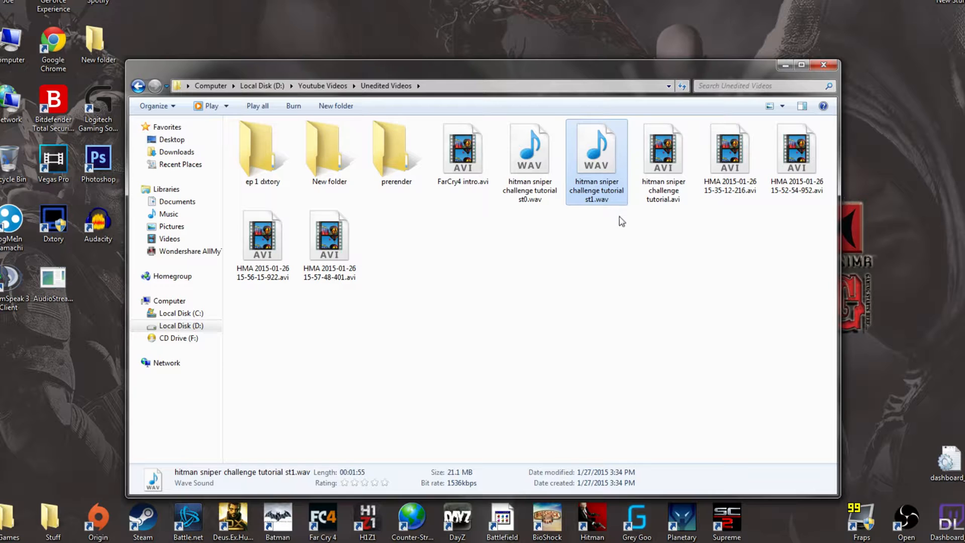
double_click(539, 162)
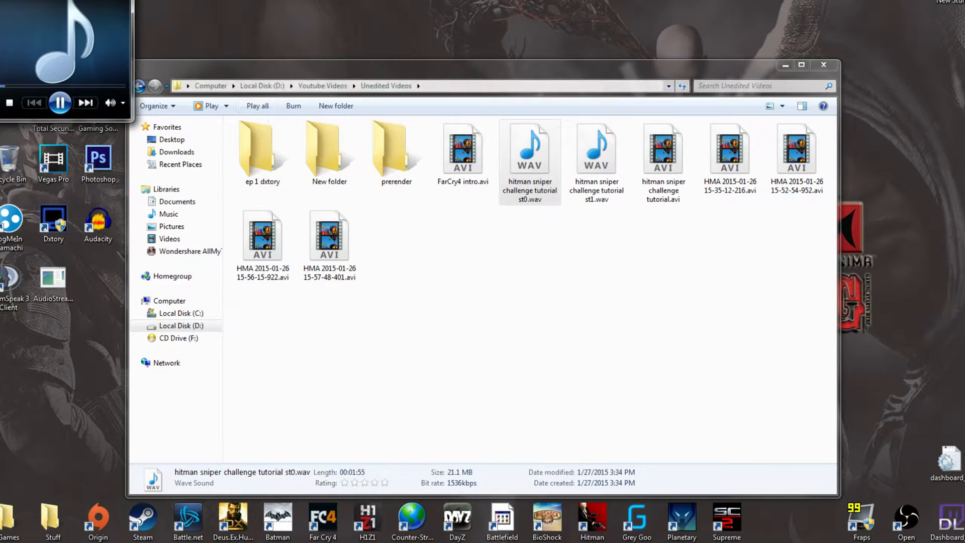
double_click(584, 160)
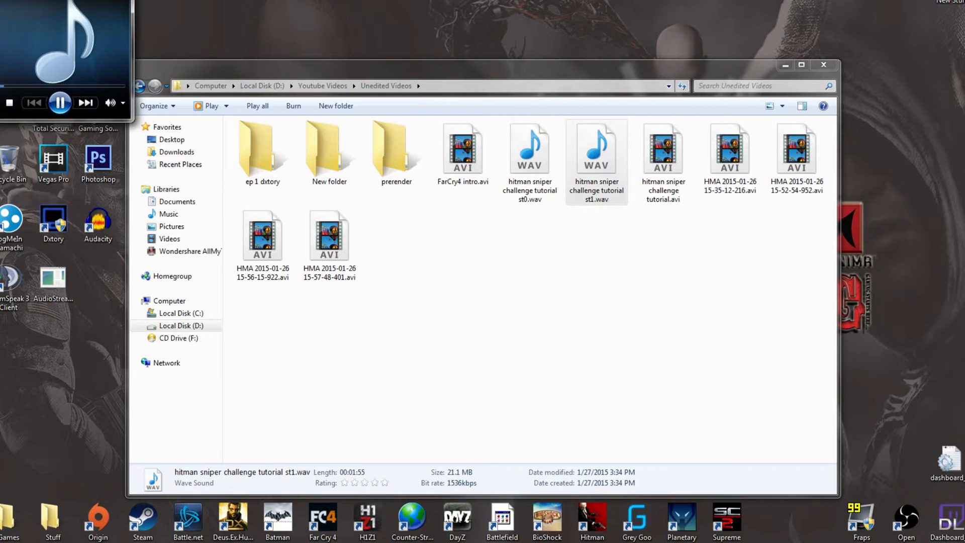
Delete the extracted files hitman sniper challenge tutorial st0.wav and st1.wav from the Unedited Videos folder
left_click(596, 161)
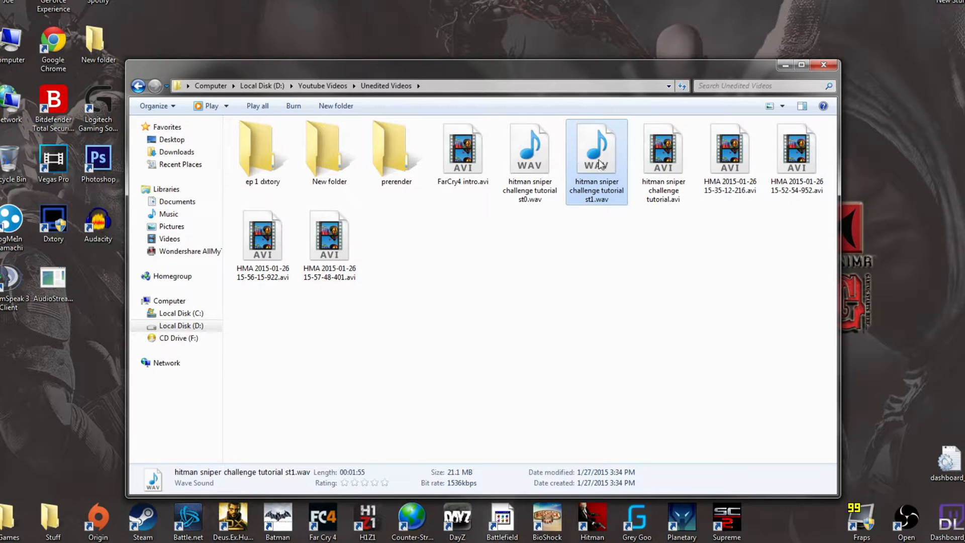
key("Left")
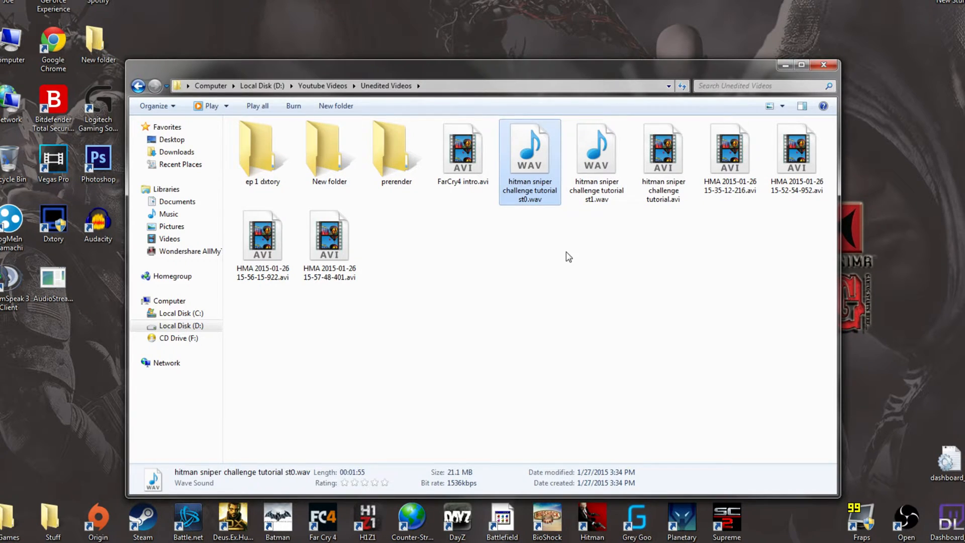
key("Delete")
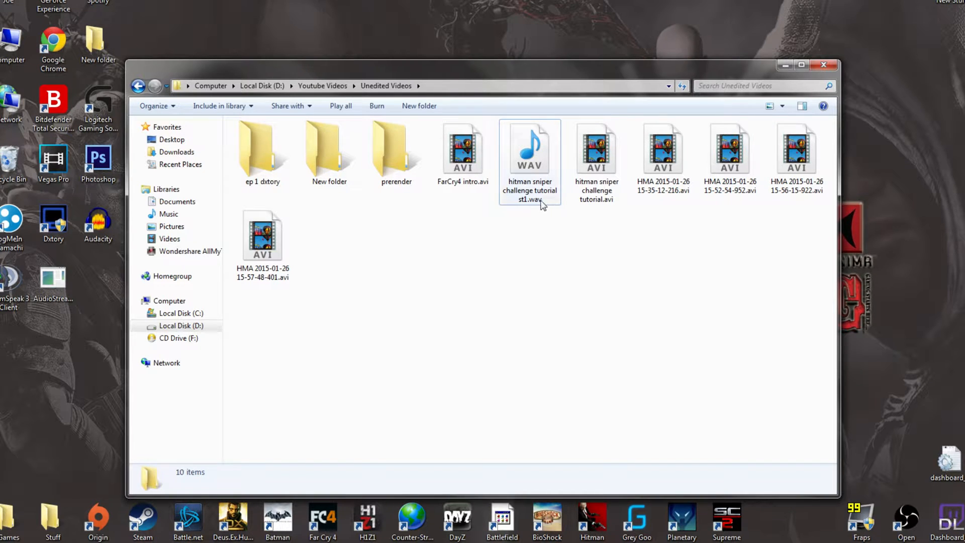
right_click(584, 161)
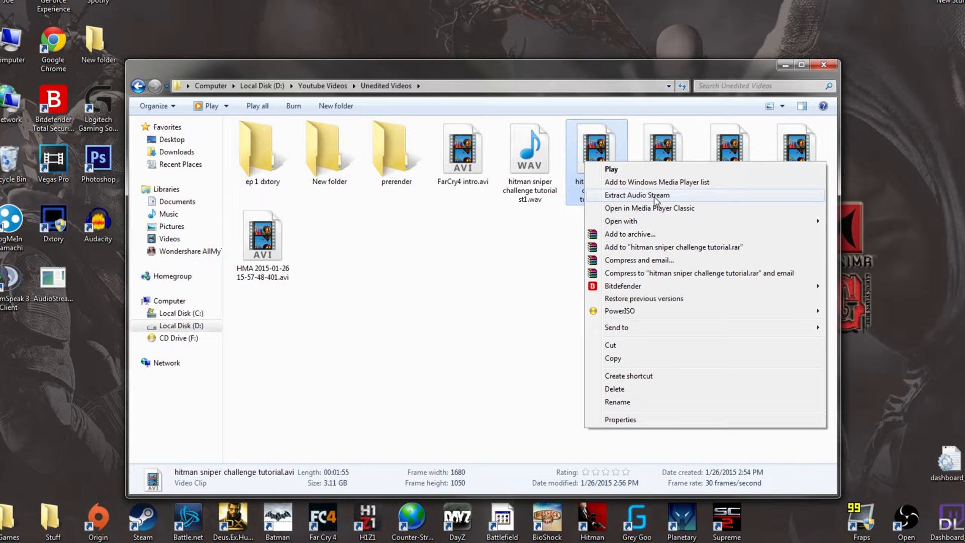
left_click(441, 232)
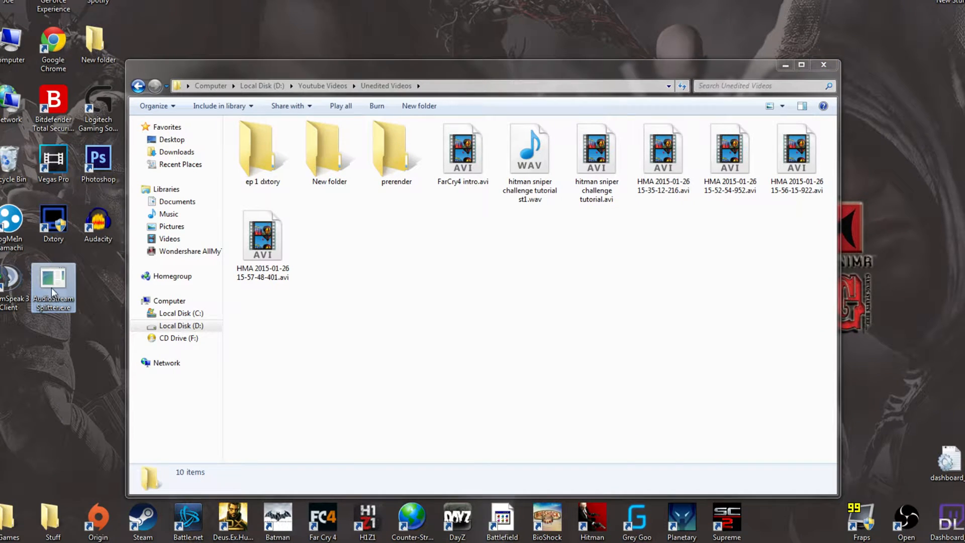
left_click(530, 156)
key("Delete")
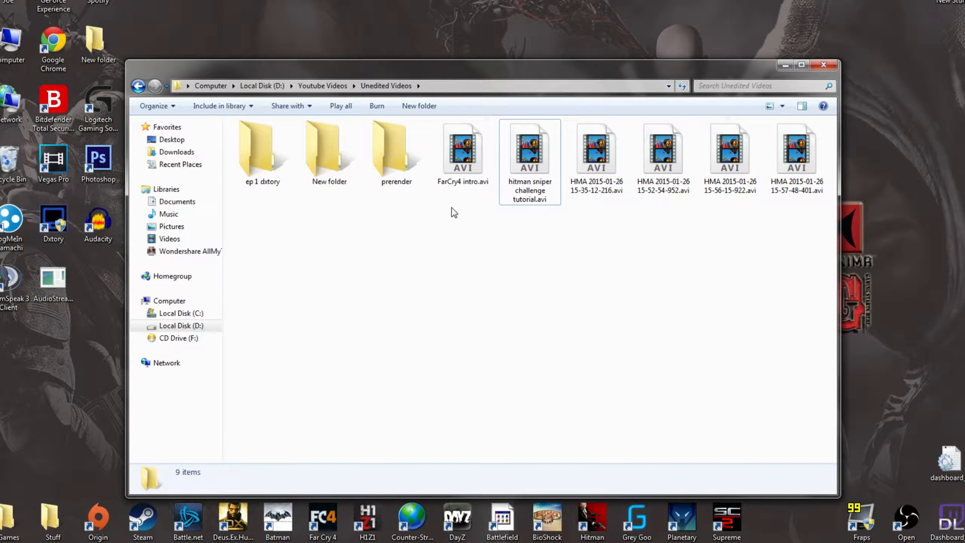
Extract the audio streams of hitman sniper challenge tutorial.avi into separate WAV files again with AudioStreamSplitter
left_click(526, 161)
right_click(527, 161)
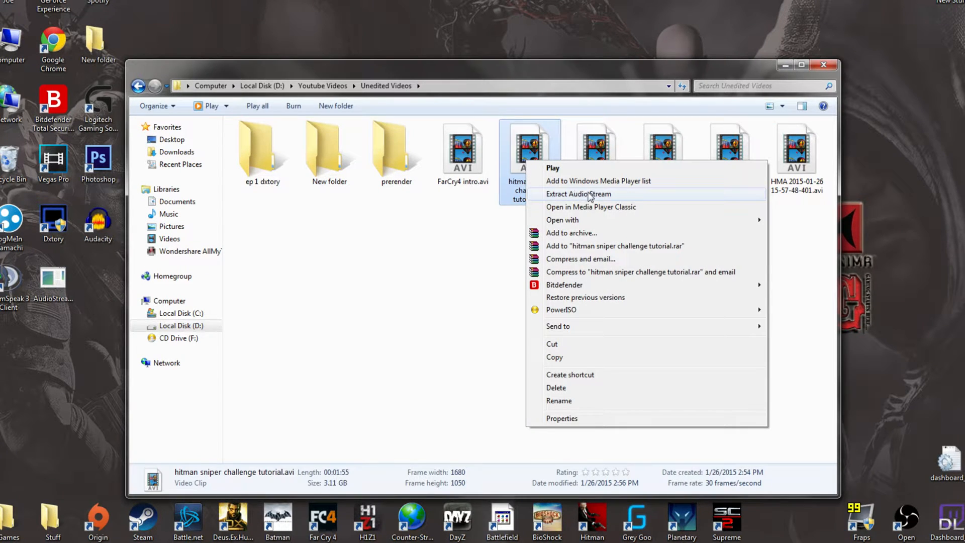
left_click(454, 243)
left_click_drag(531, 146, 52, 282)
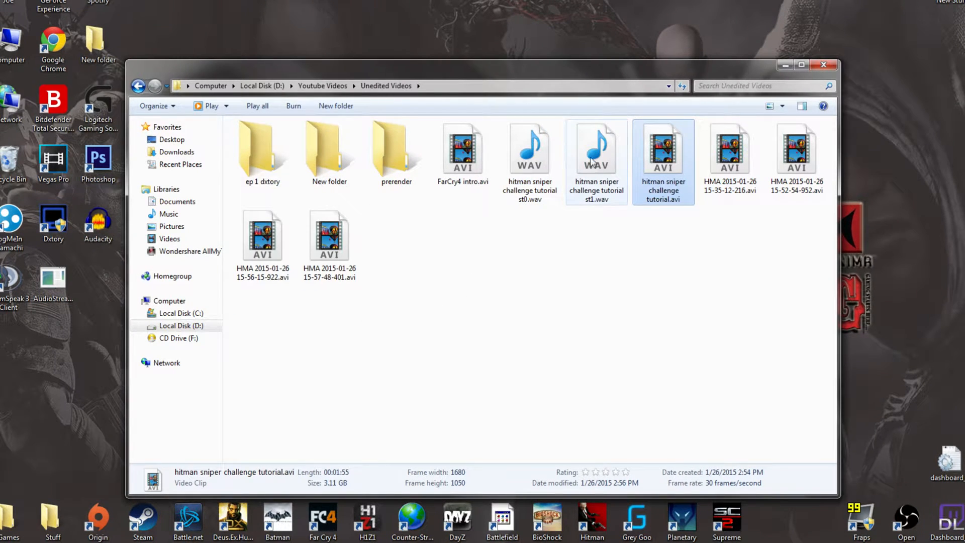
right_click(648, 147)
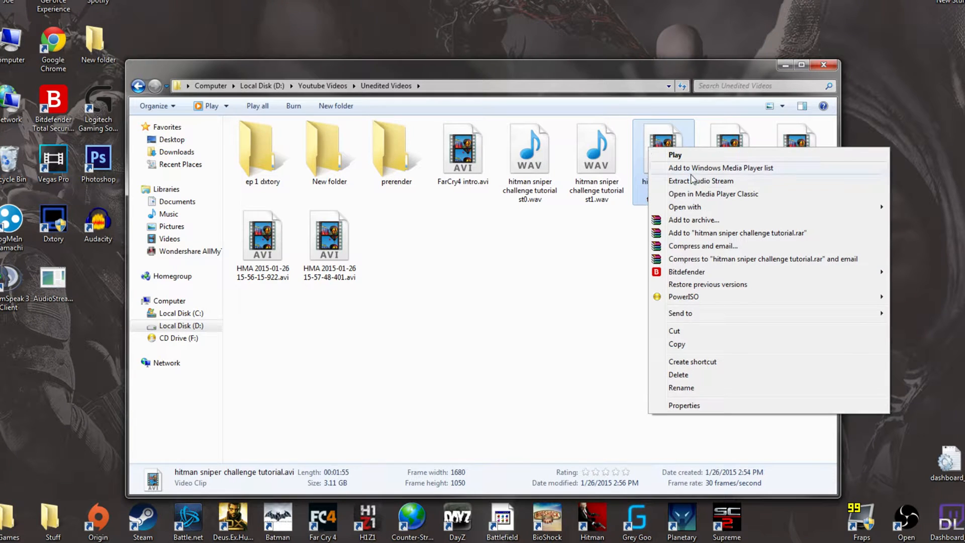
left_click(579, 274)
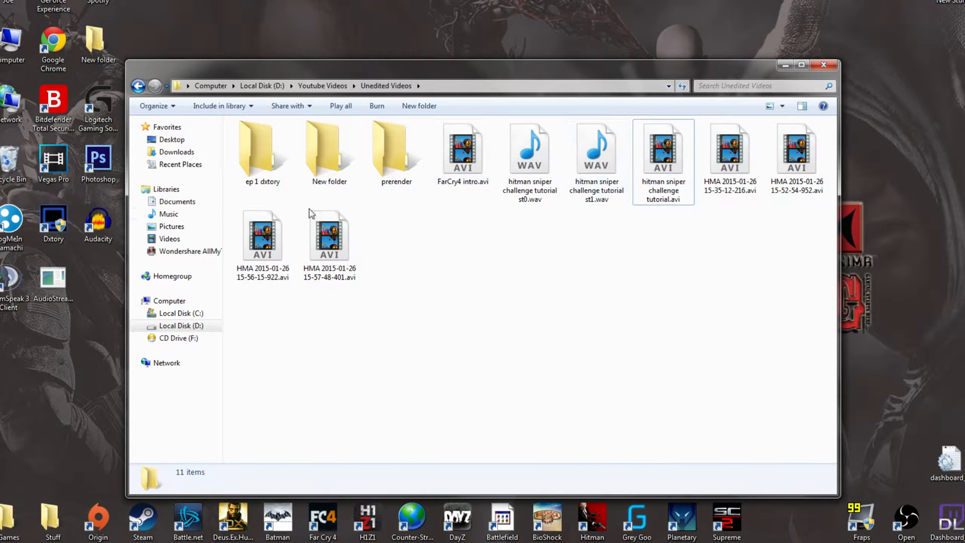
Delete hitman sniper challenge tutorial st0.wav and open hitman sniper challenge tutorial st1.wav in Audacity
left_click(530, 156)
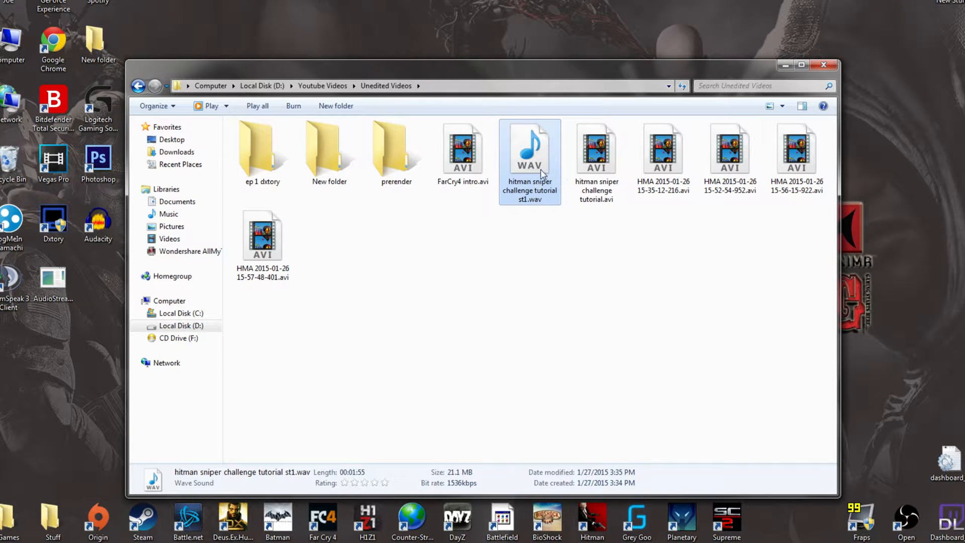
left_click_drag(532, 170, 98, 222)
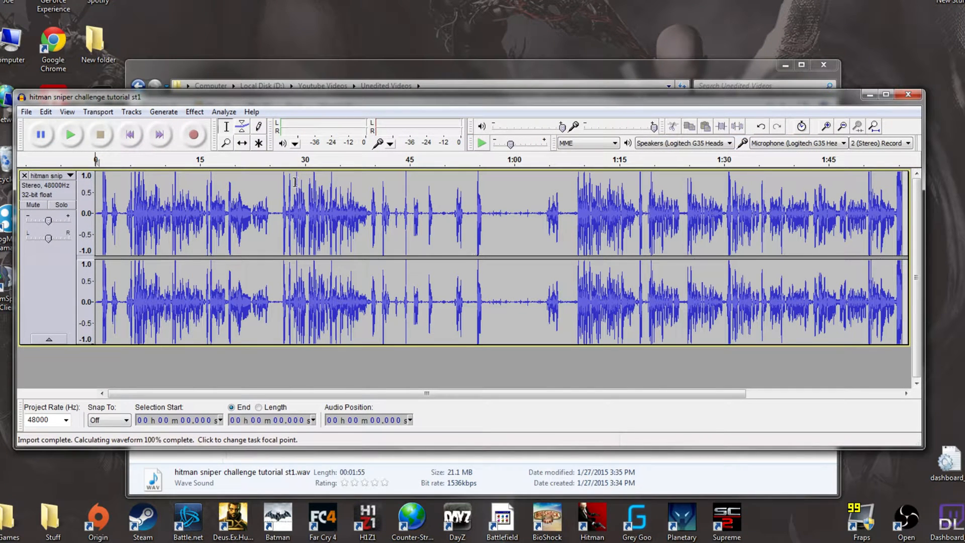
Play a short part of the microphone track starting at about 6.5 seconds and stop playback
left_click(141, 201)
left_click(70, 134)
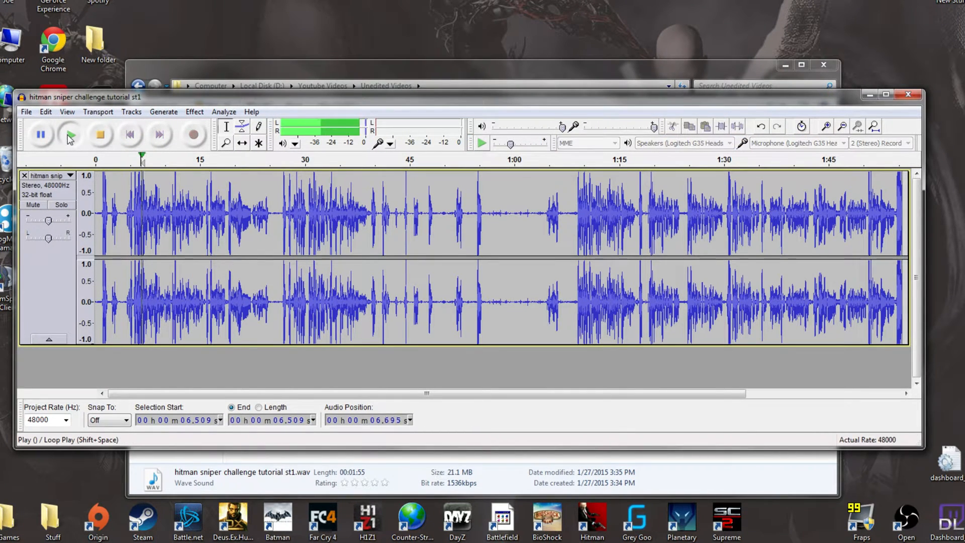
left_click(100, 135)
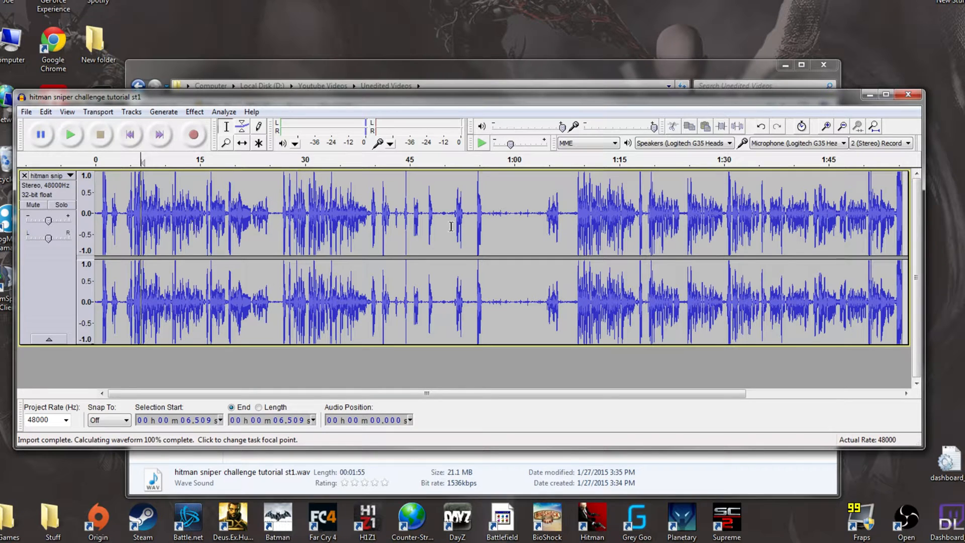
Select the quiet gap between speech from about 1:06.9 to 1:08.1 and play it to check for background noise
left_click(564, 218)
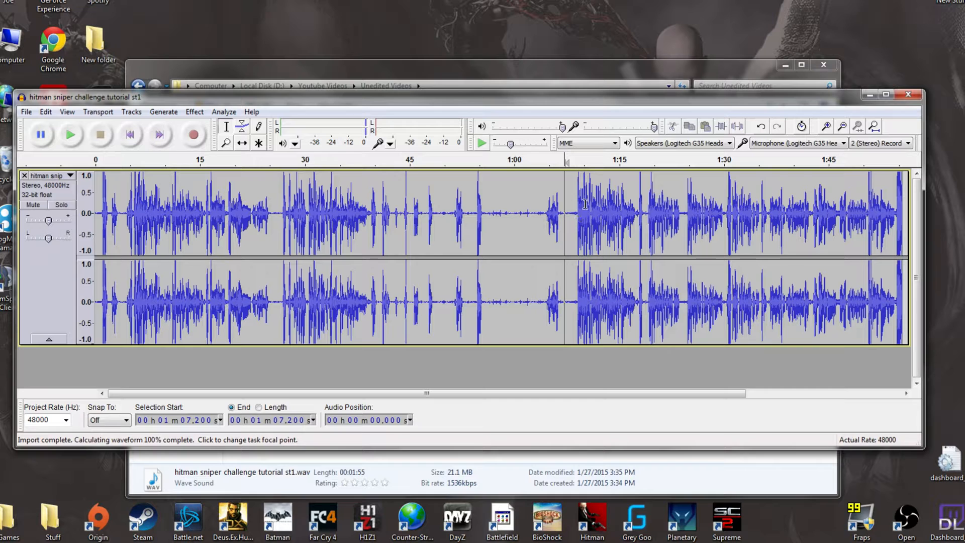
scroll(563, 218, "up", 5)
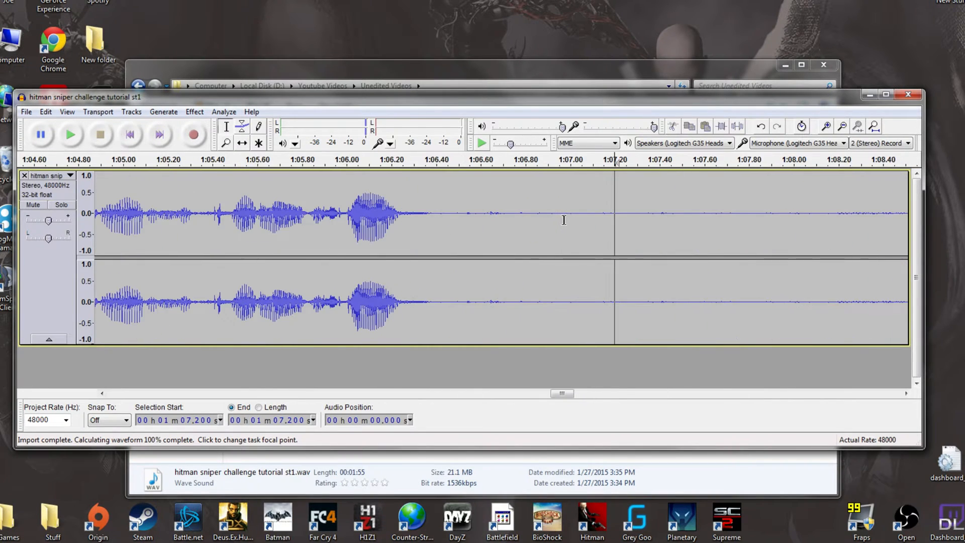
scroll(592, 227, "down", 1)
left_click_drag(547, 394, 563, 393)
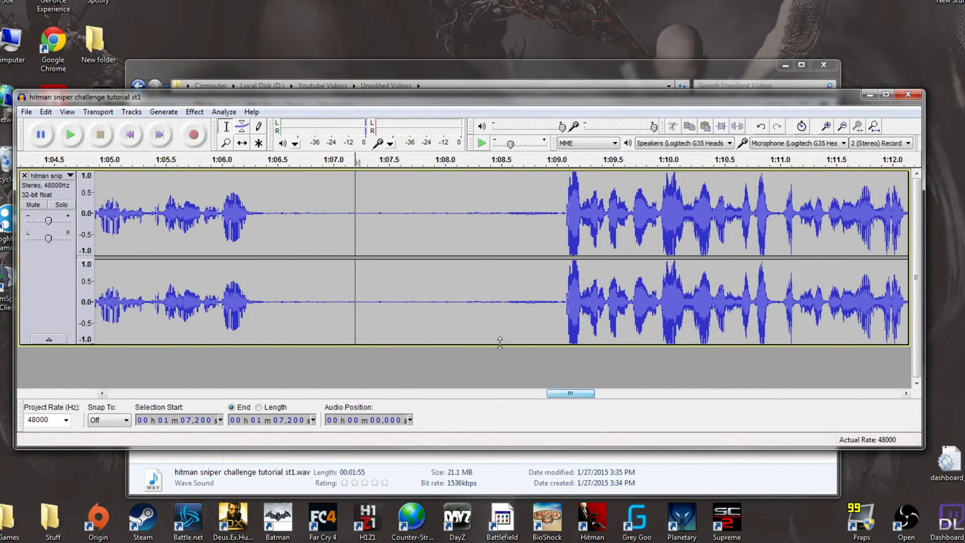
scroll(410, 226, "down", 5)
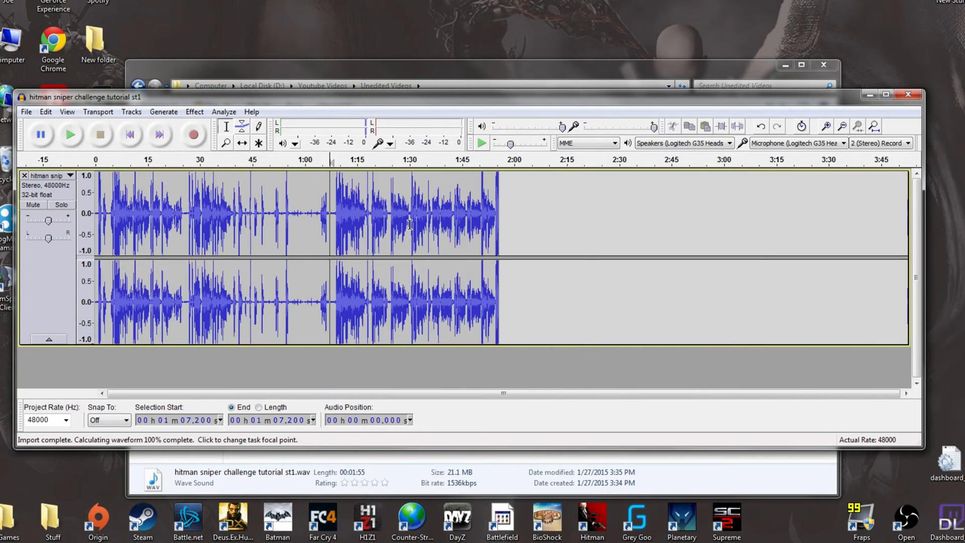
scroll(411, 228, "up", 3)
left_click_drag(668, 393, 482, 393)
scroll(588, 219, "up", 2)
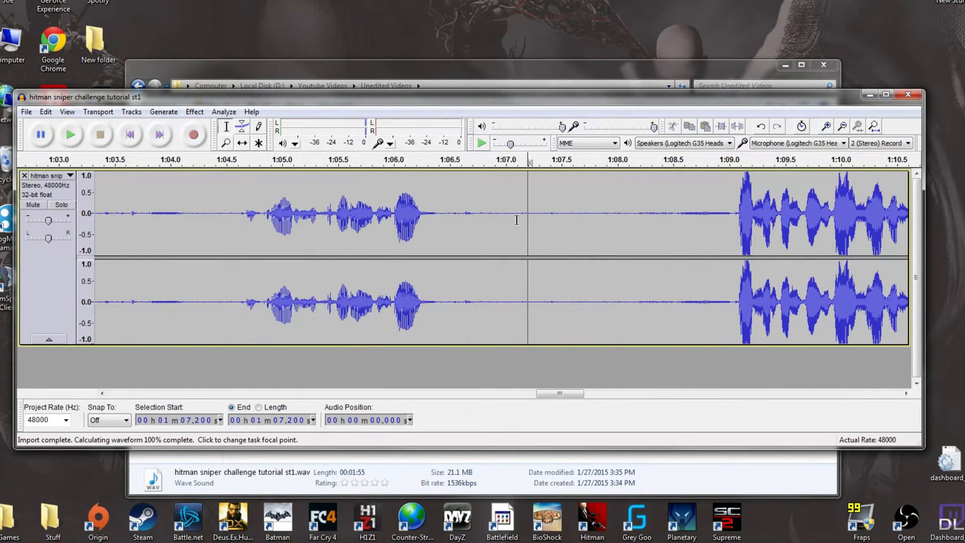
left_click_drag(492, 219, 626, 223)
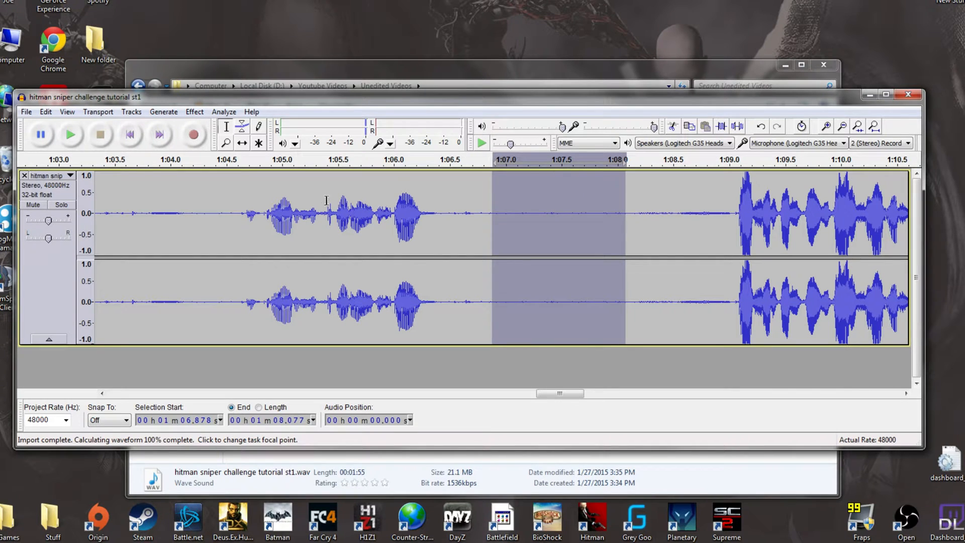
left_click(68, 135)
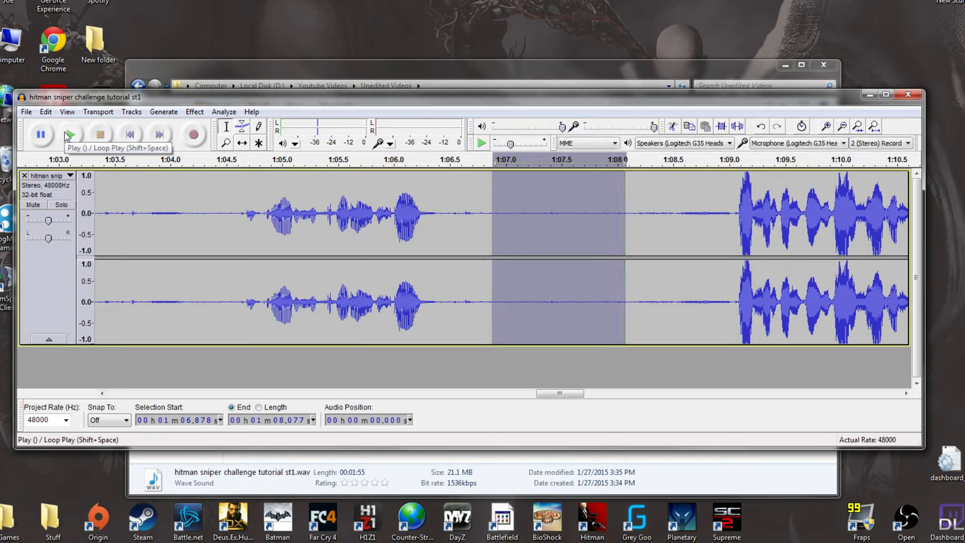
left_click(74, 139)
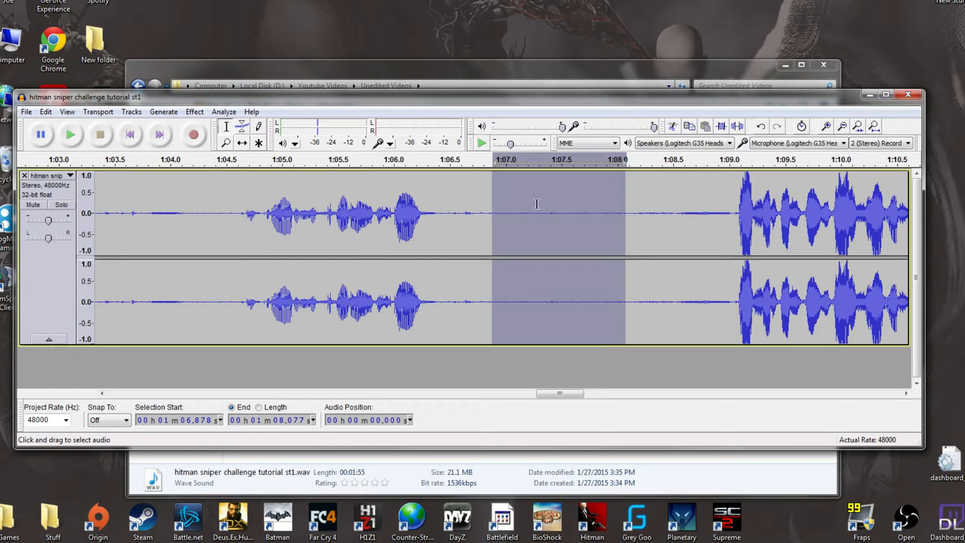
Capture a noise profile from the selected quiet gap with Noise Removal
left_click(195, 113)
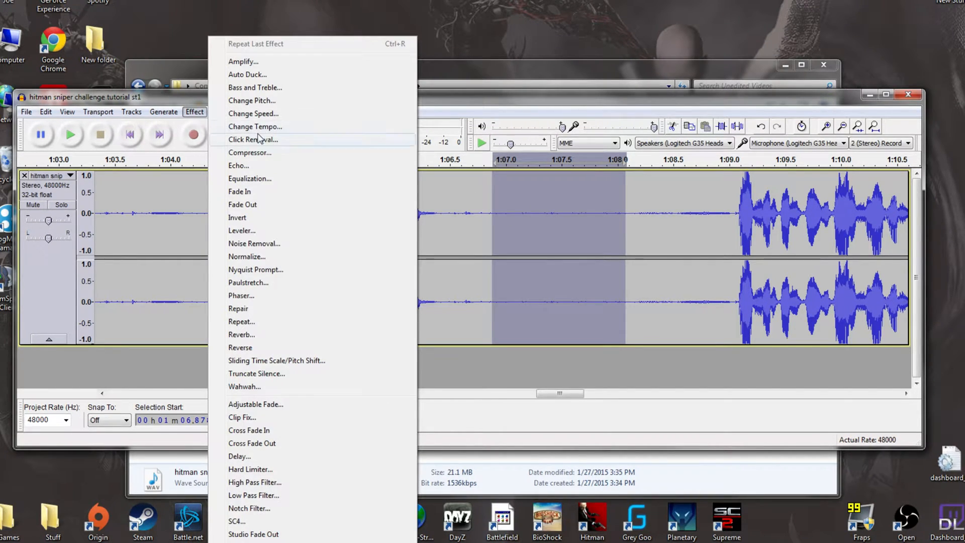
left_click(268, 244)
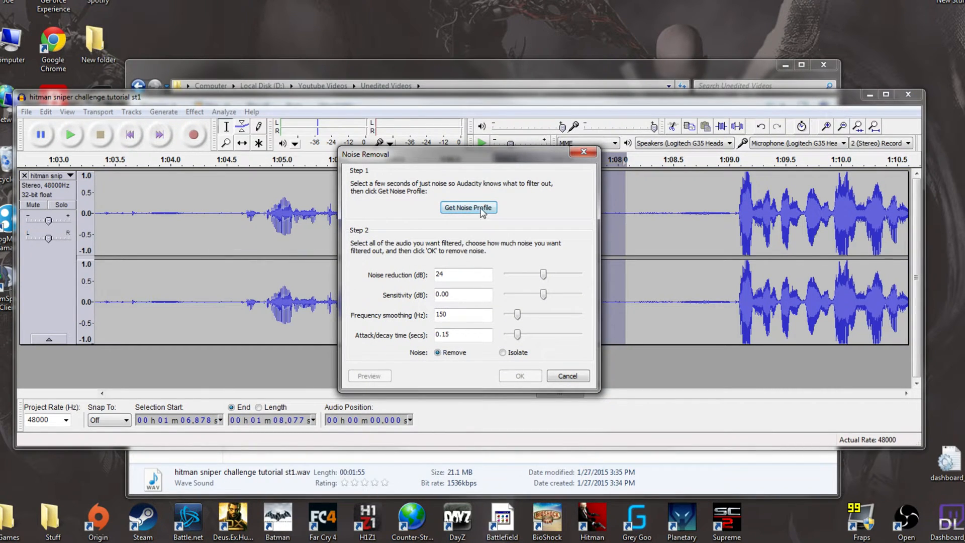
left_click(468, 208)
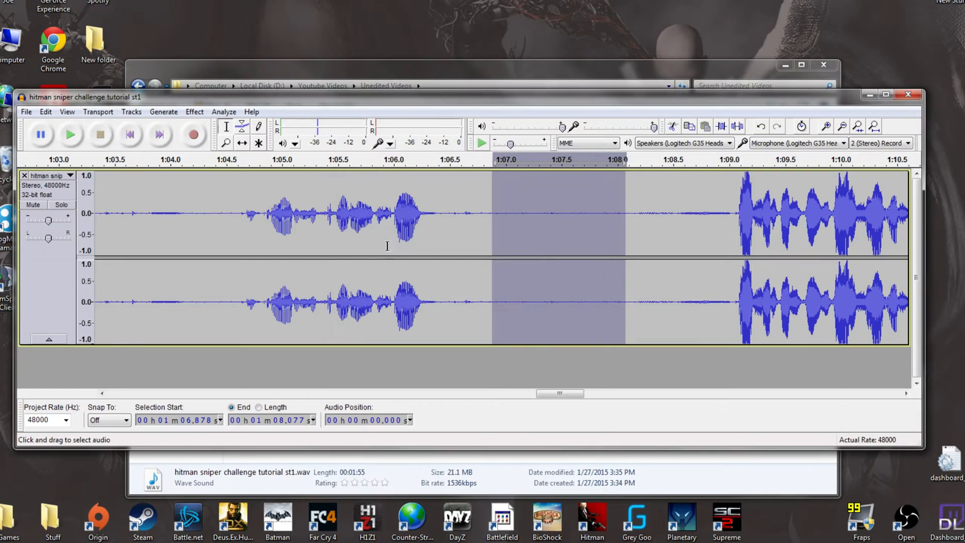
Try Noise Removal with its current settings on only the selected quiet gap, and undo it
left_click(194, 111)
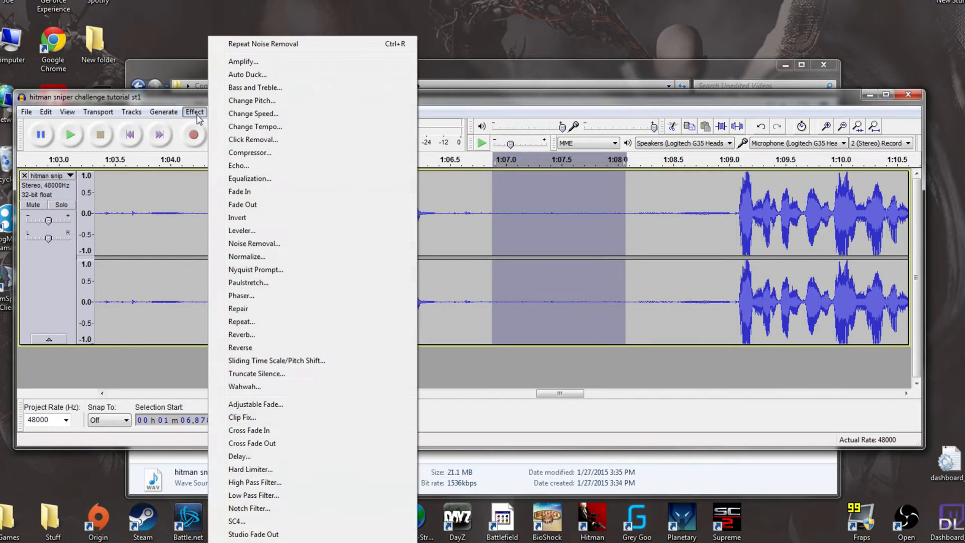
left_click(254, 244)
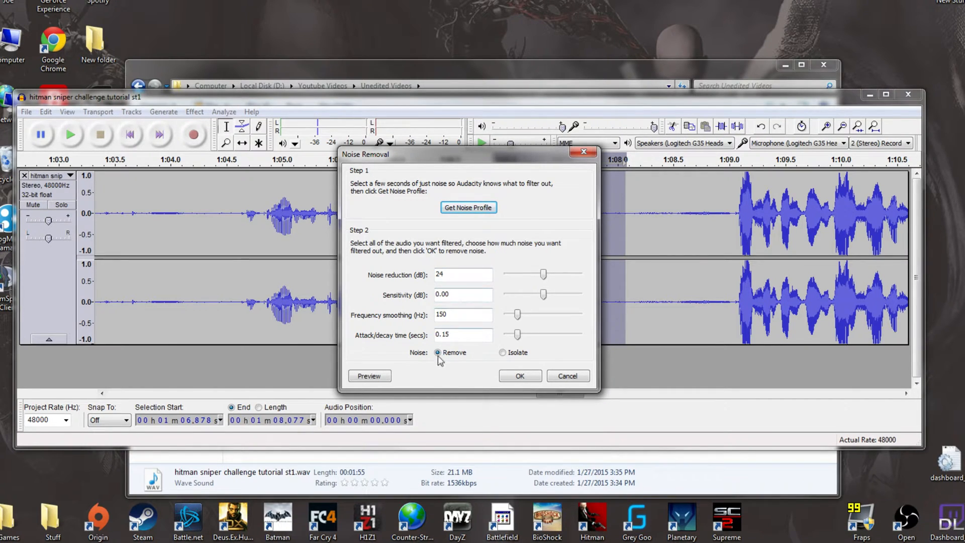
left_click(519, 376)
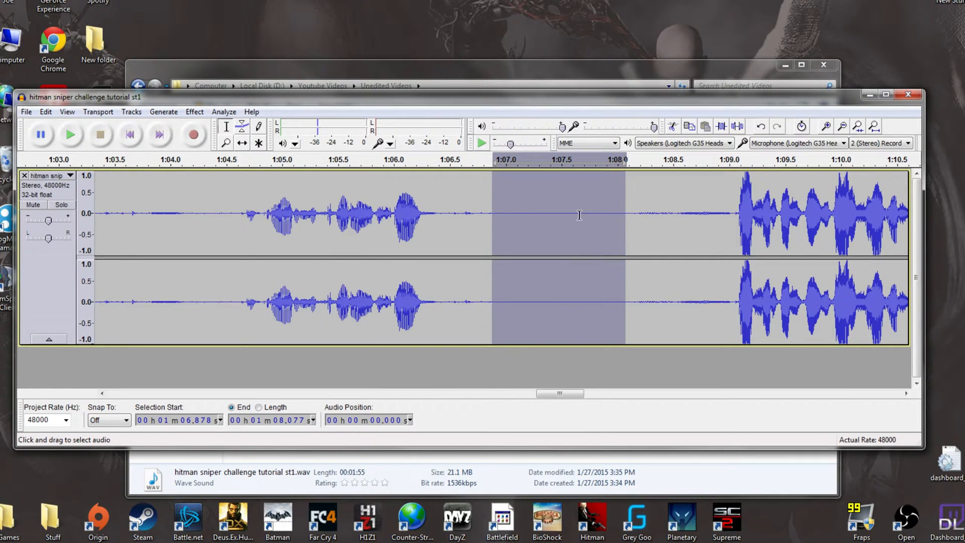
left_click(545, 213)
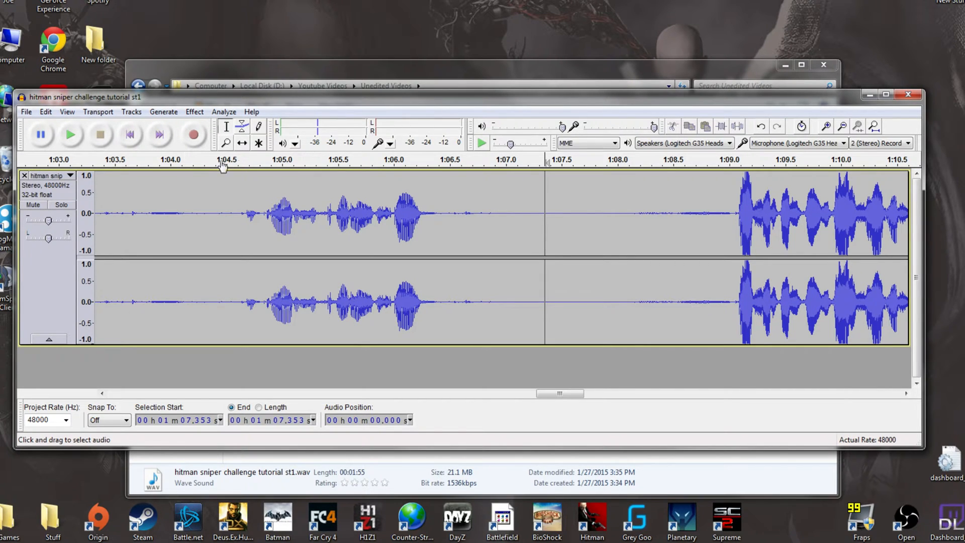
left_click(46, 112)
left_click(59, 126)
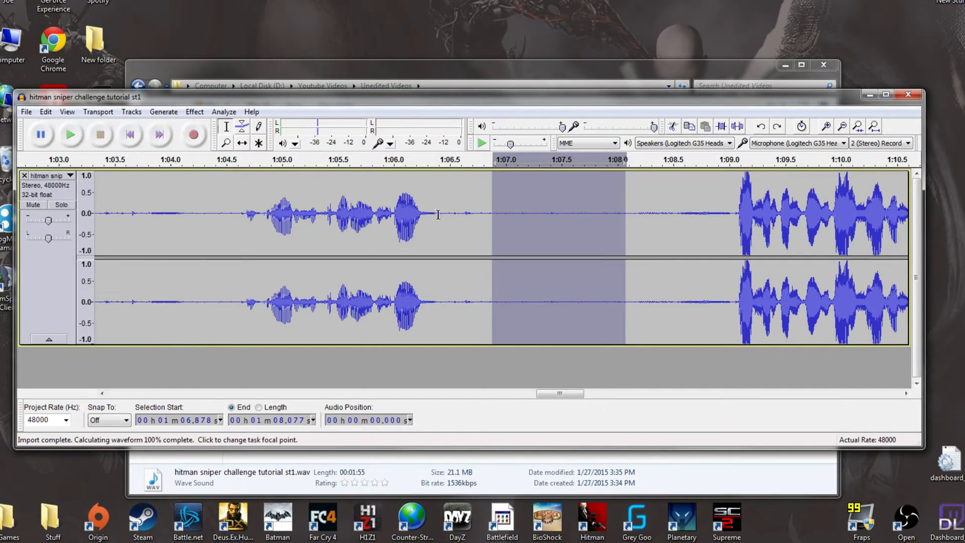
Select the quiet gap from about 1:06.9 to 1:08.0 and capture its noise profile with Noise Removal
left_click(558, 213)
mouse_move(490, 215)
left_mouse_down()
mouse_move(630, 216)
mouse_move(613, 216)
left_mouse_up()
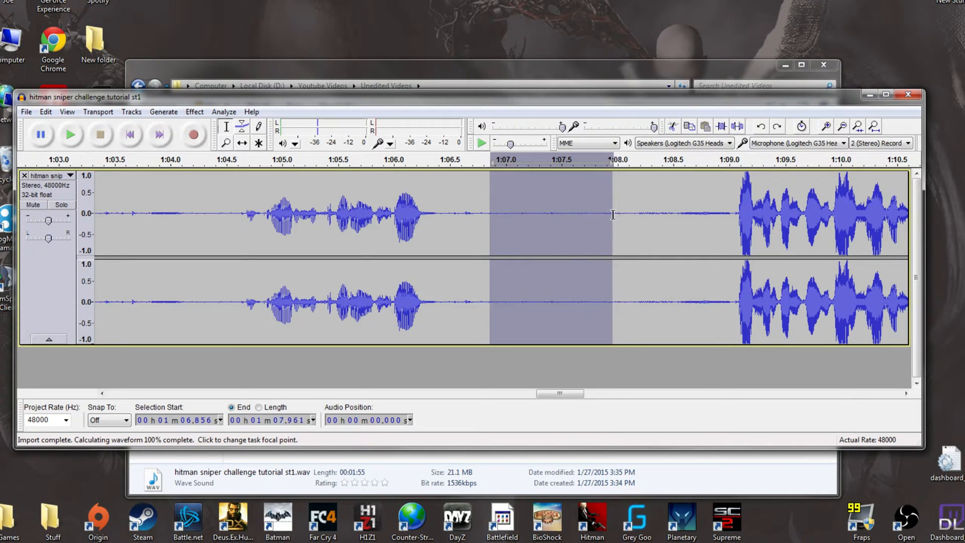
left_click(195, 112)
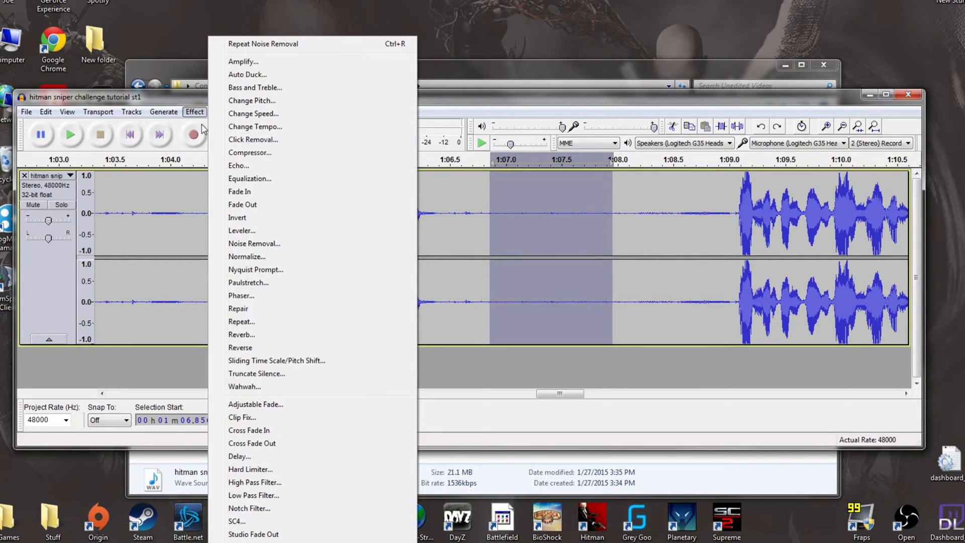
left_click(261, 251)
left_click(459, 215)
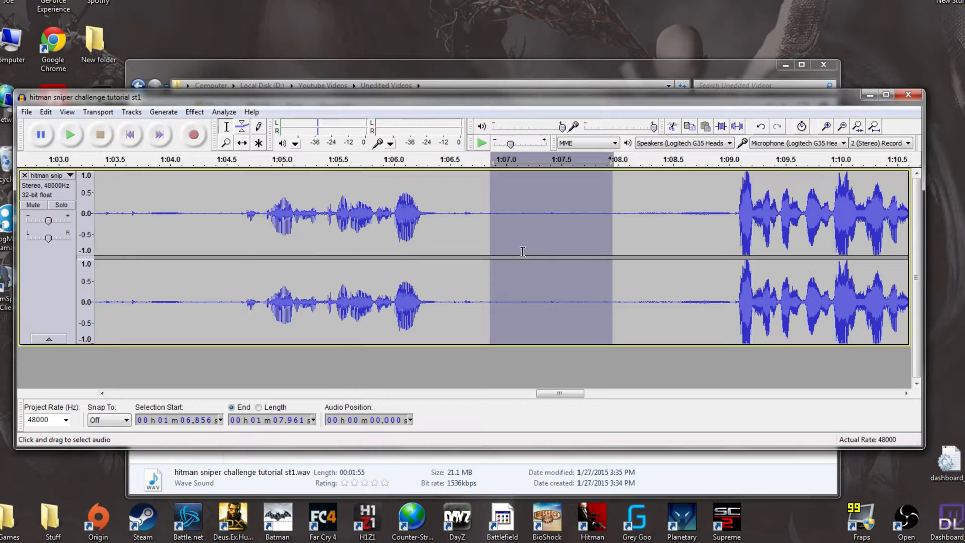
Apply Noise Removal with the captured noise profile to the entire microphone track
key("ctrl+a")
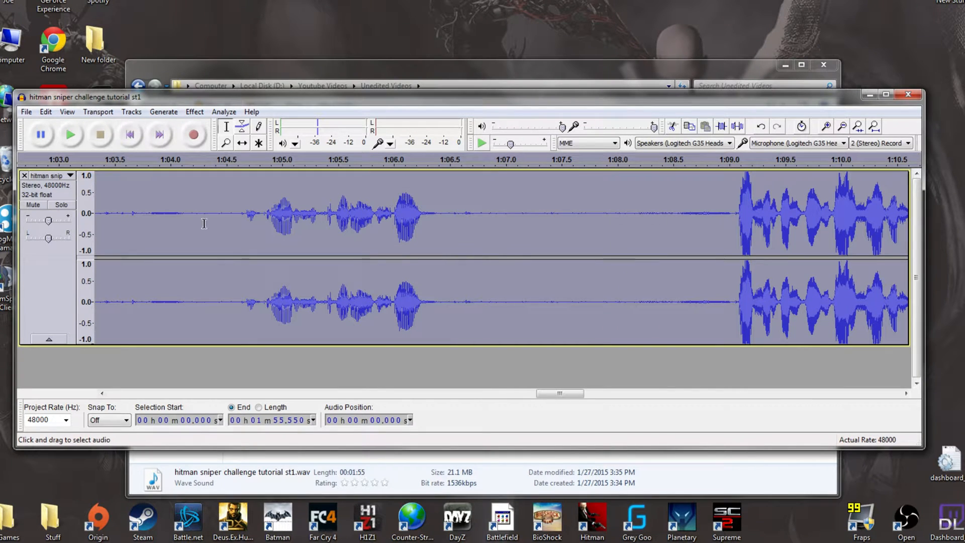
left_click(194, 111)
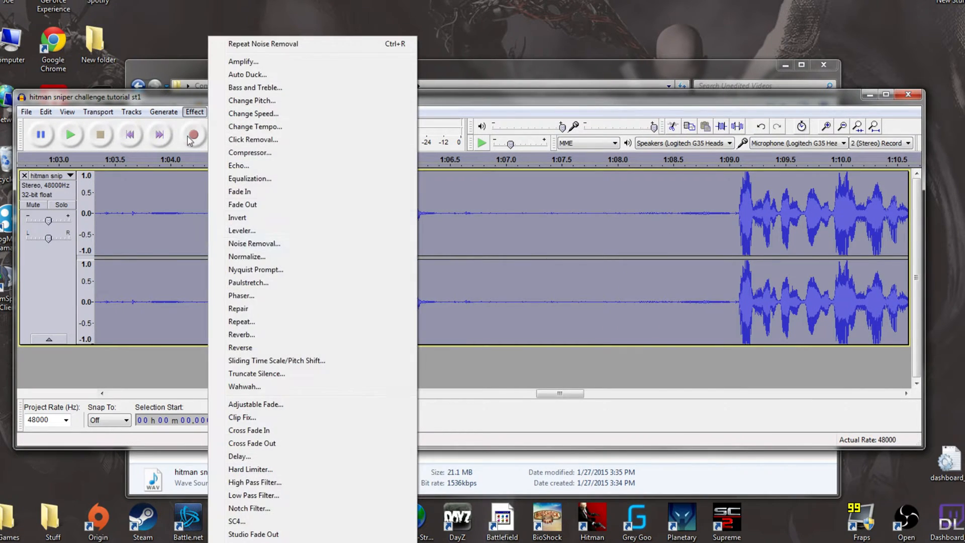
left_click(272, 245)
left_click(520, 376)
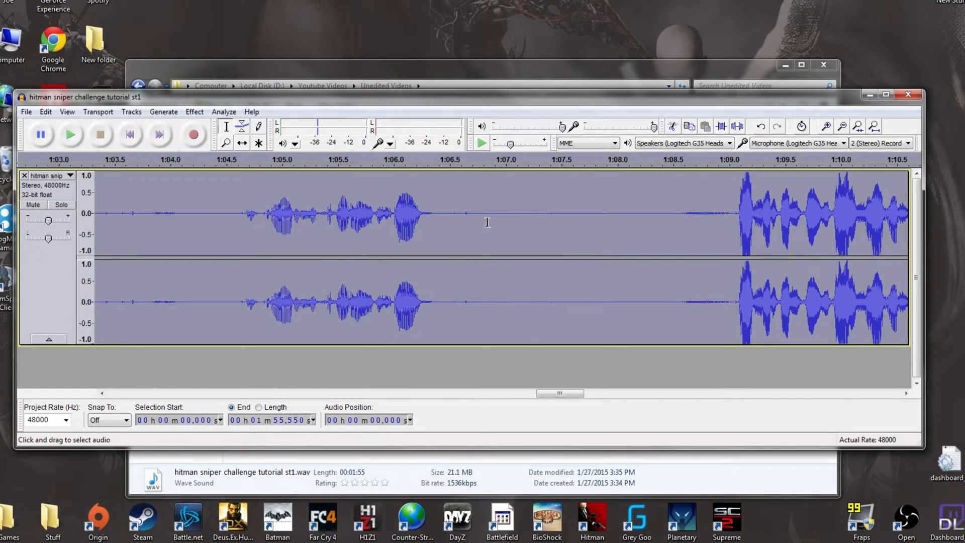
Select the cleaned quiet gap around 1:07 and play it twice to check the remaining noise on the playback meter
left_click(499, 222)
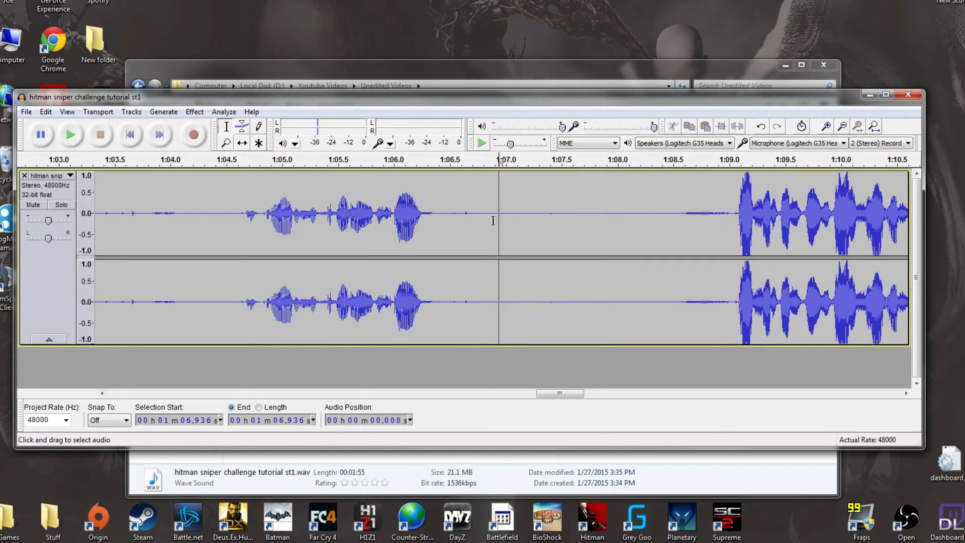
left_click_drag(493, 221, 638, 222)
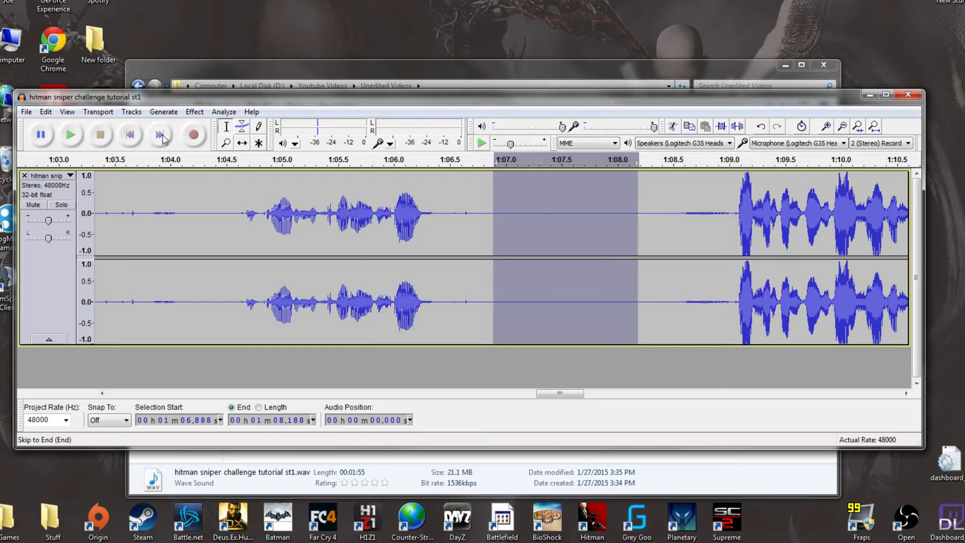
left_click(71, 134)
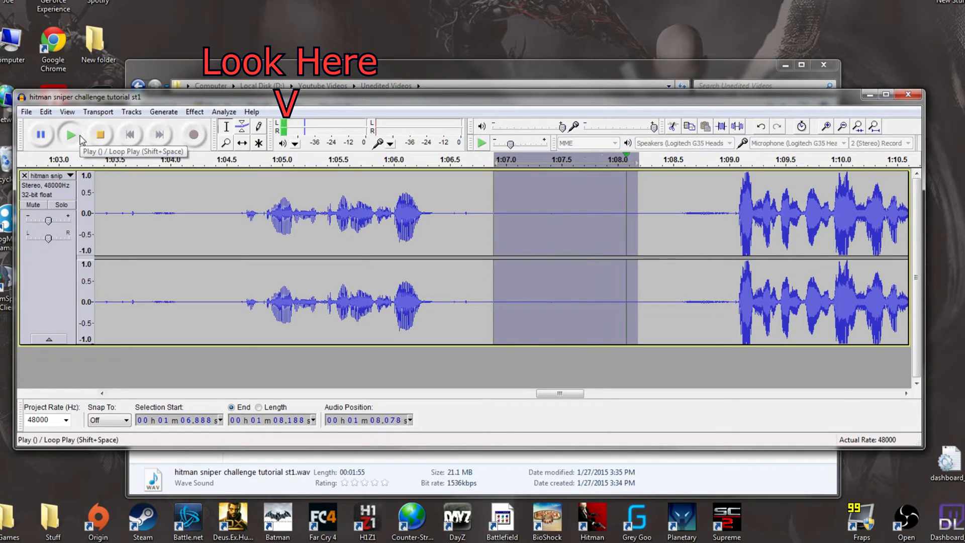
left_click_drag(481, 226, 618, 232)
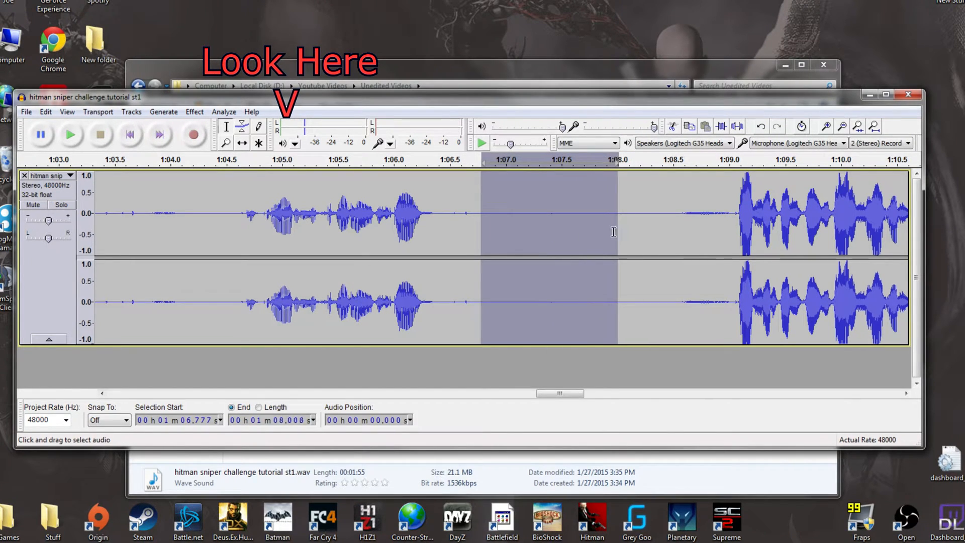
left_click(71, 134)
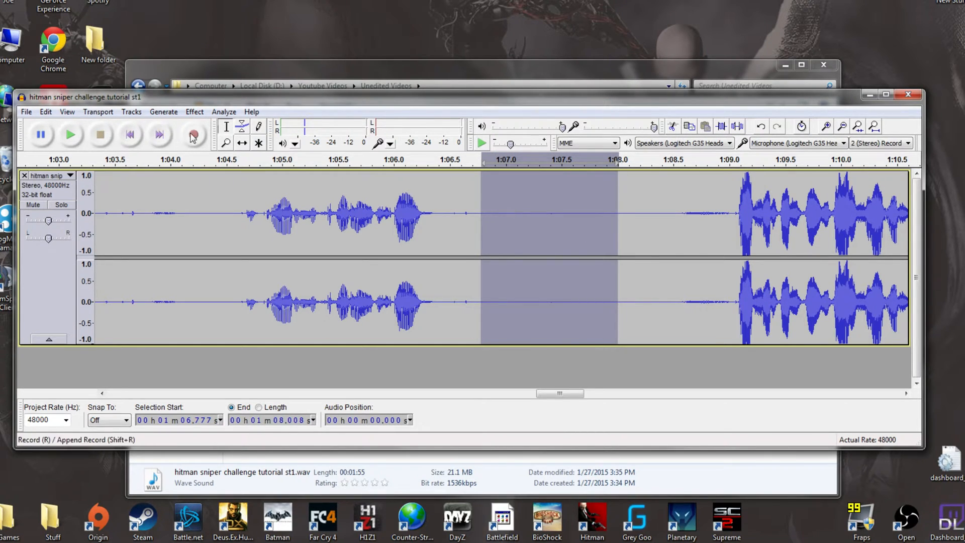
Capture a new noise profile from the selected quiet gap and apply Noise Removal with it to the entire track
left_click(195, 111)
left_click(273, 243)
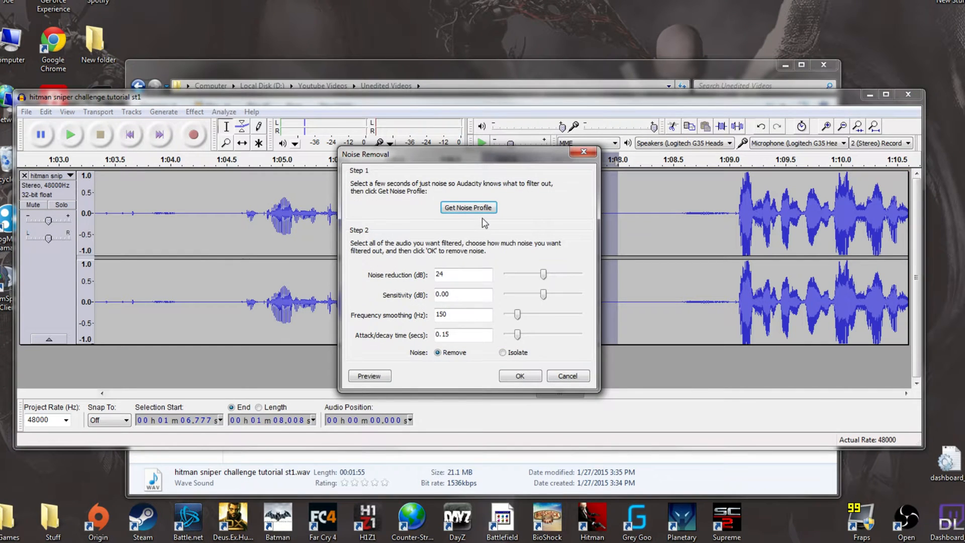
left_click(481, 210)
key("ctrl+a")
left_click(194, 112)
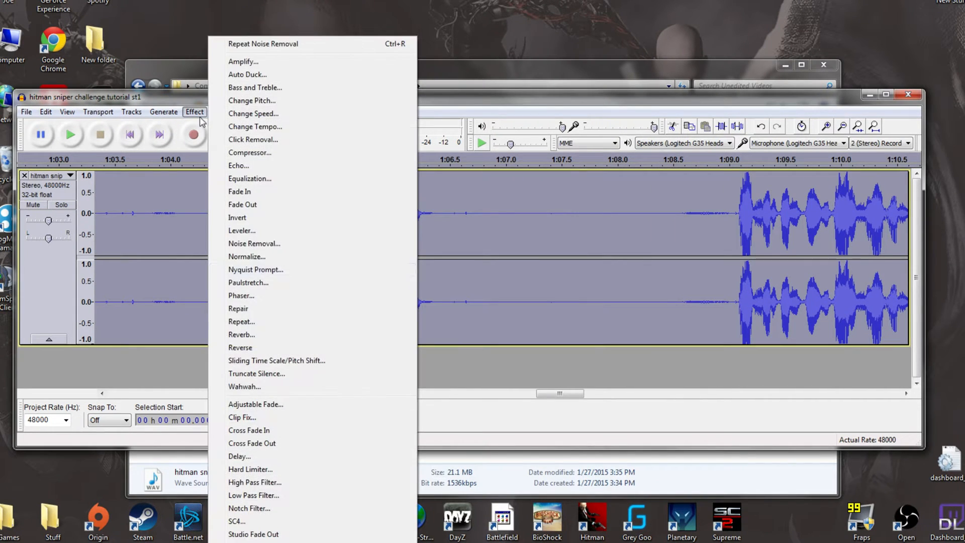
left_click(273, 244)
left_click(520, 375)
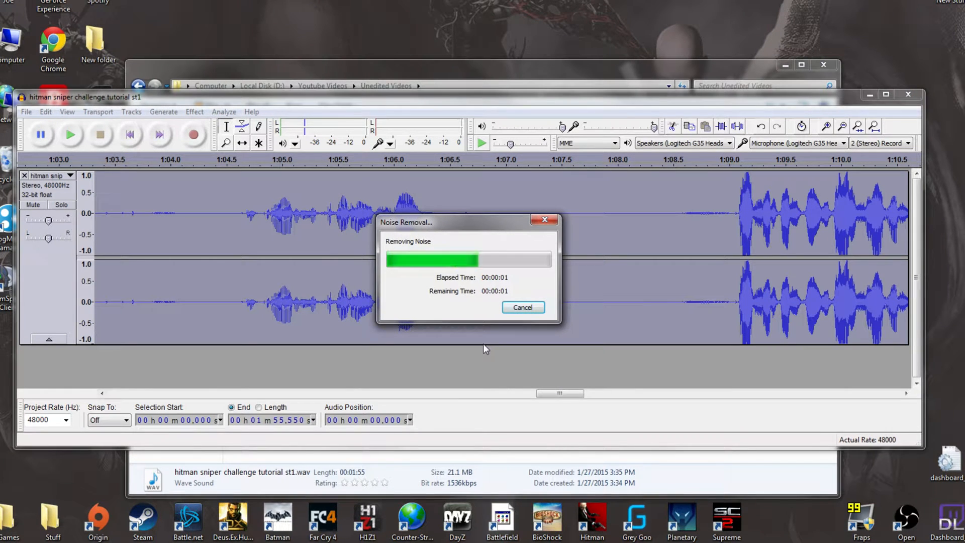
Select the quiet gap from about 1:06.8 to 1:07.3 and play it to check the remaining noise on the playback meter
left_click_drag(491, 234, 575, 235)
left_click(71, 134)
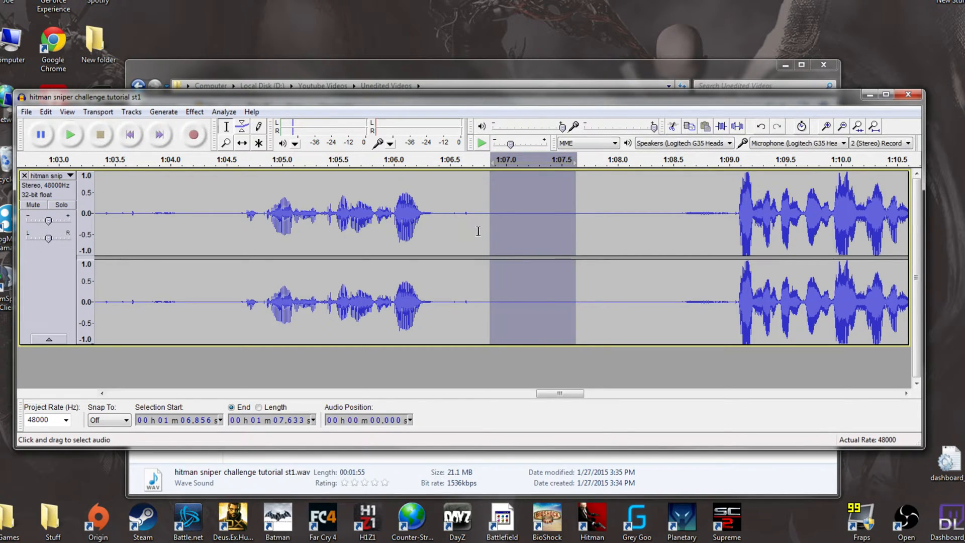
left_click_drag(478, 251, 542, 251)
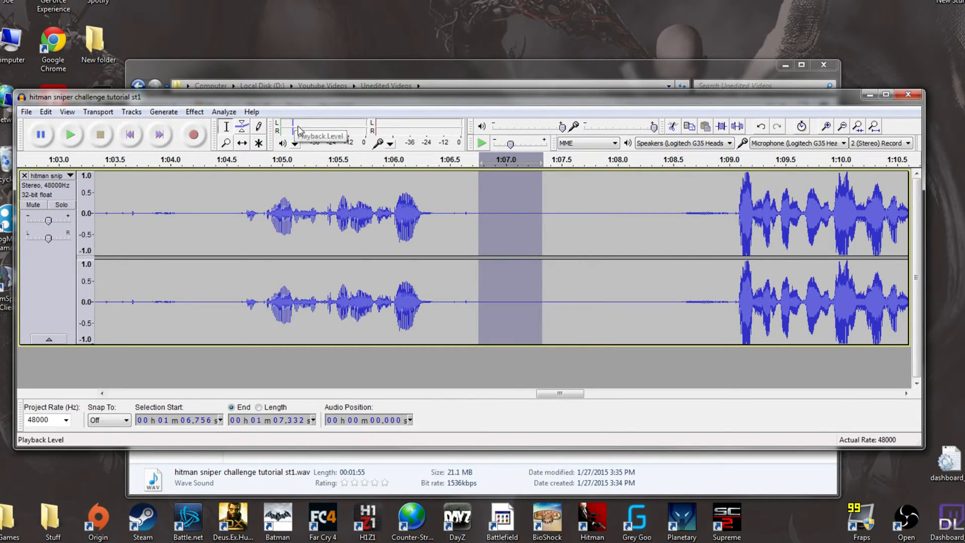
key("space")
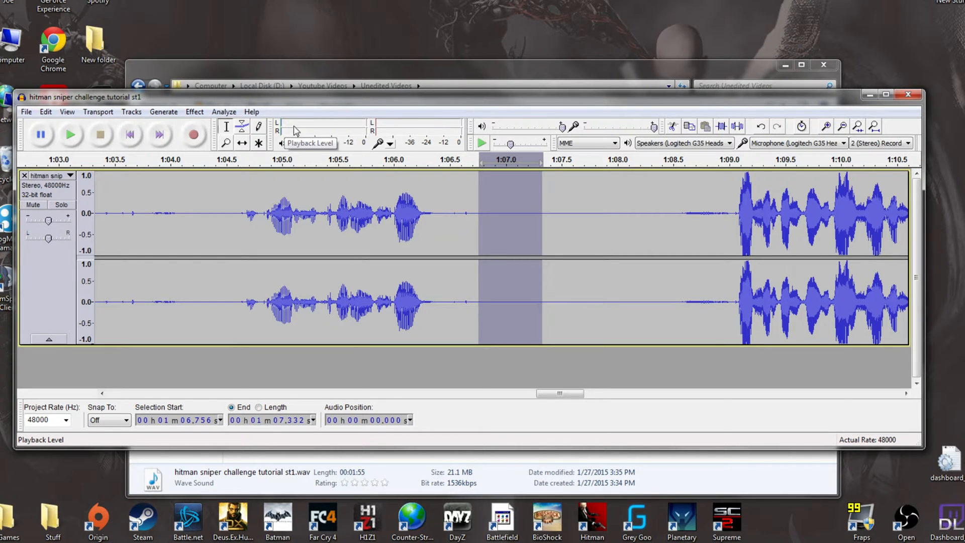
left_click(76, 135)
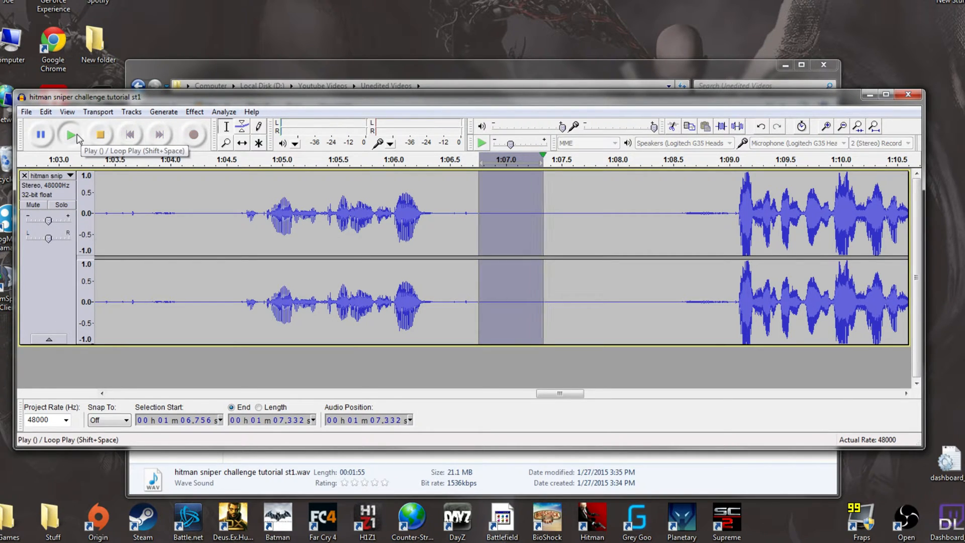
left_click(535, 216)
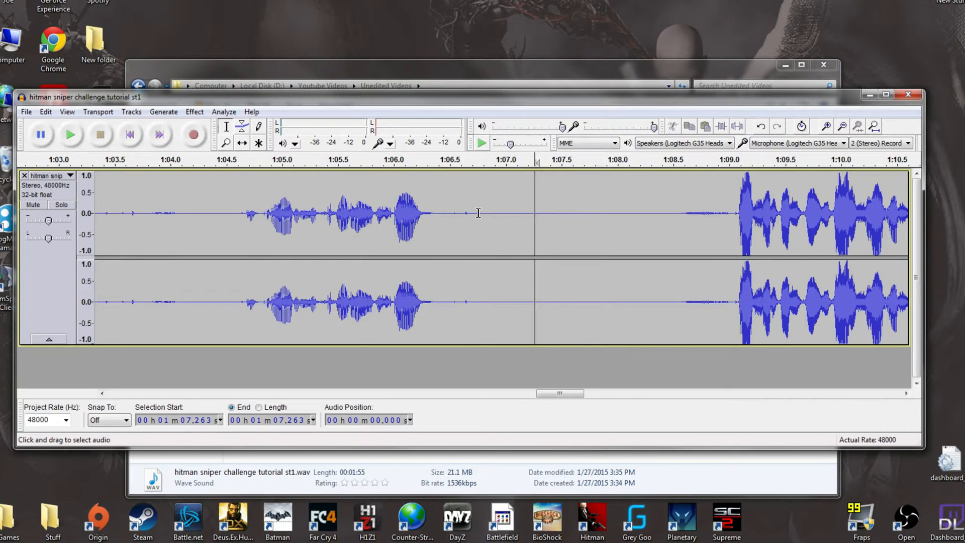
Play the cleaned speech from about 0:04 near the start of the track to check how the voice sounds
scroll(478, 212, "down", 3)
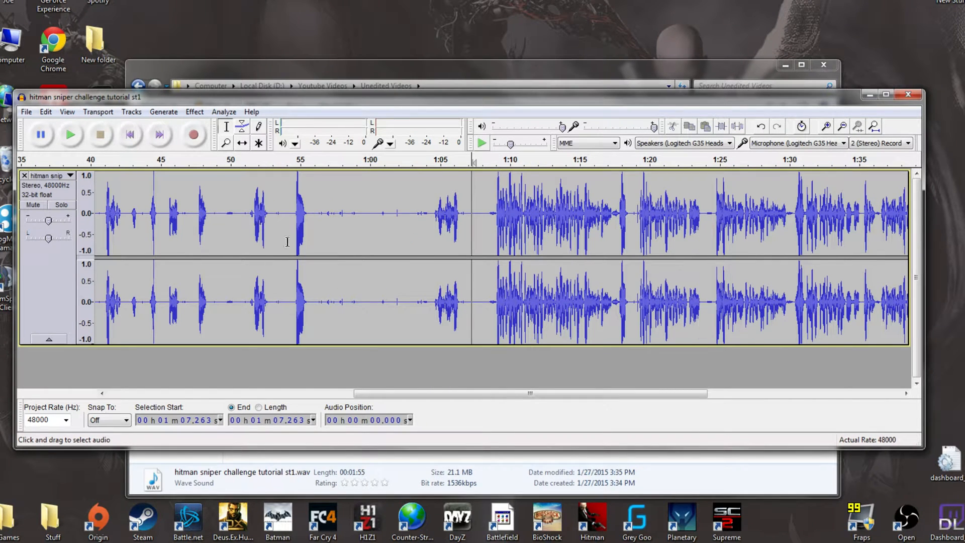
left_click(438, 220)
scroll(435, 219, "down", 2)
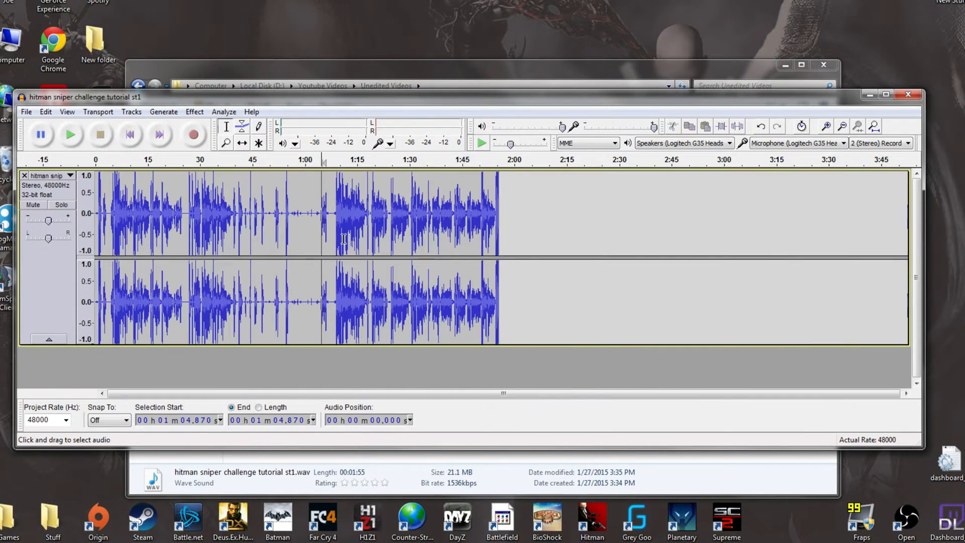
scroll(343, 239, "up", 2)
left_click_drag(561, 394, 262, 396)
left_click(101, 217)
left_click(71, 135)
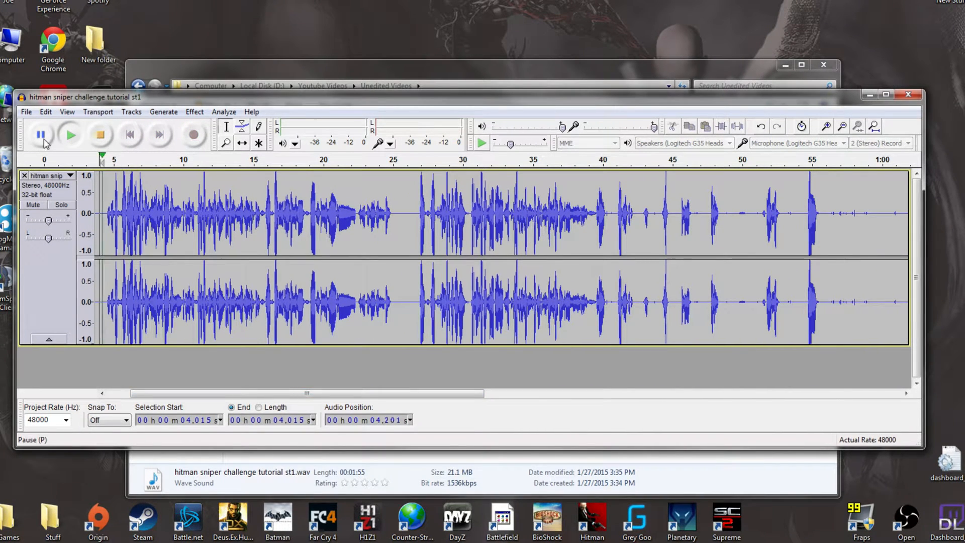
left_click(101, 136)
left_click(117, 215)
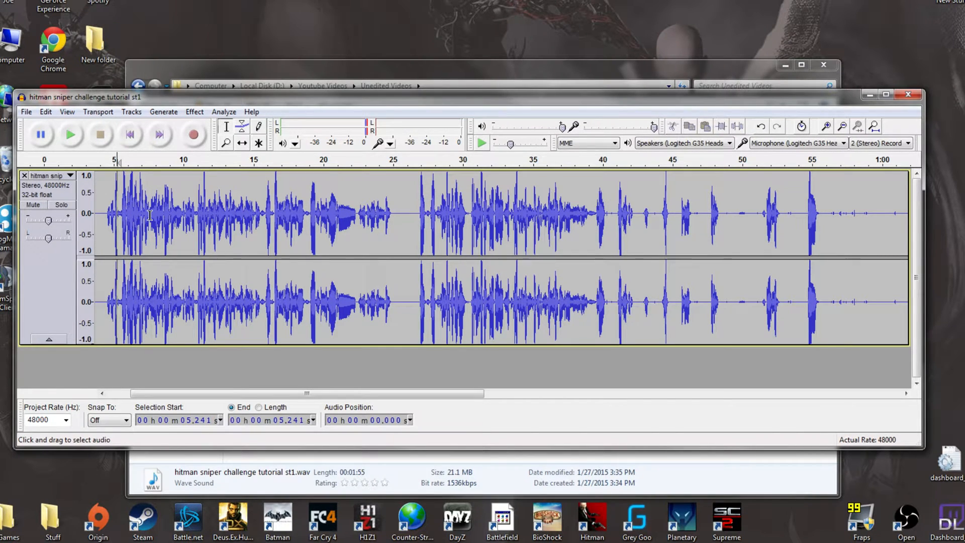
Apply the Bass and Treble effect to the entire track with bass at 10 dB and treble at 0 dB
key("ctrl+a")
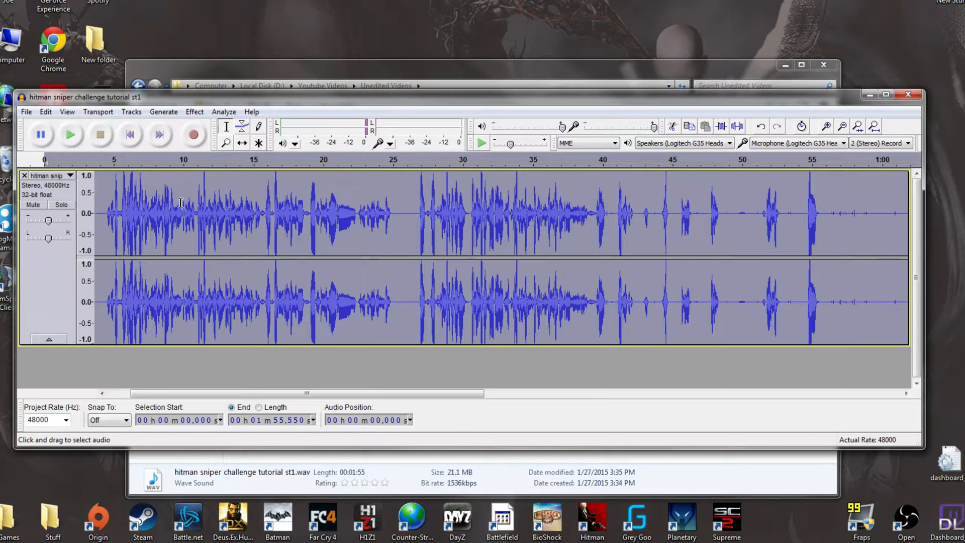
left_click(195, 111)
left_click(217, 217)
left_click(194, 111)
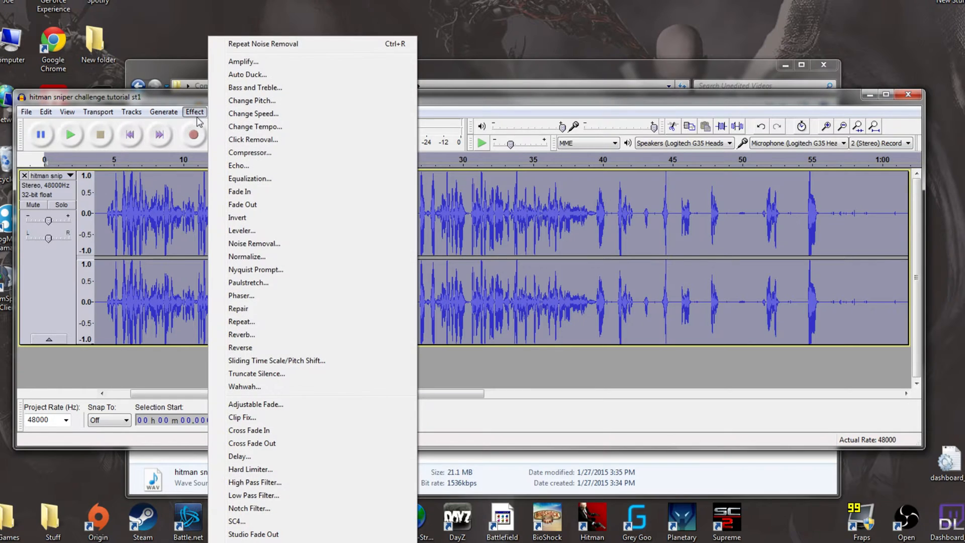
left_click(255, 89)
left_click(465, 241)
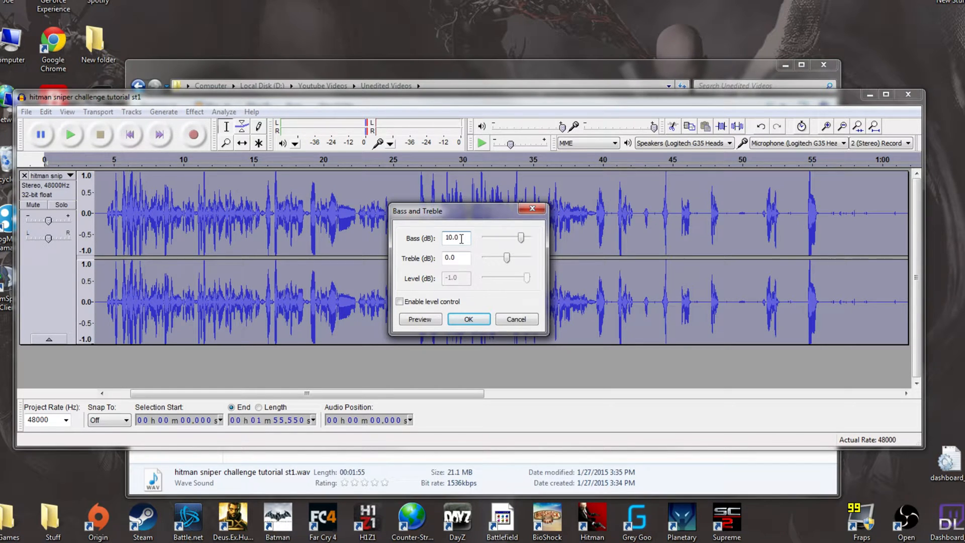
left_click(468, 319)
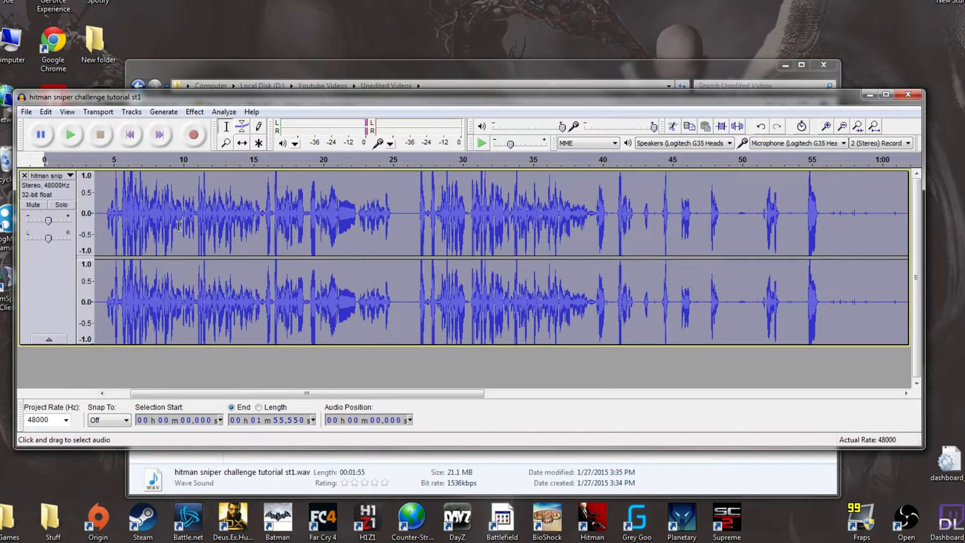
Play the bass-boosted speech from about 0:04.3 for a short check and stop it
left_click(105, 215)
left_click(59, 143)
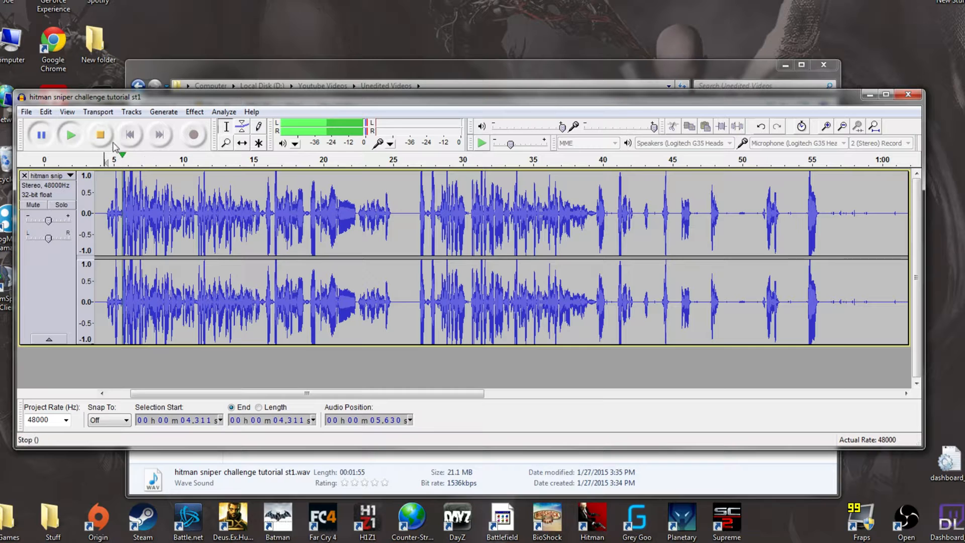
left_click(100, 134)
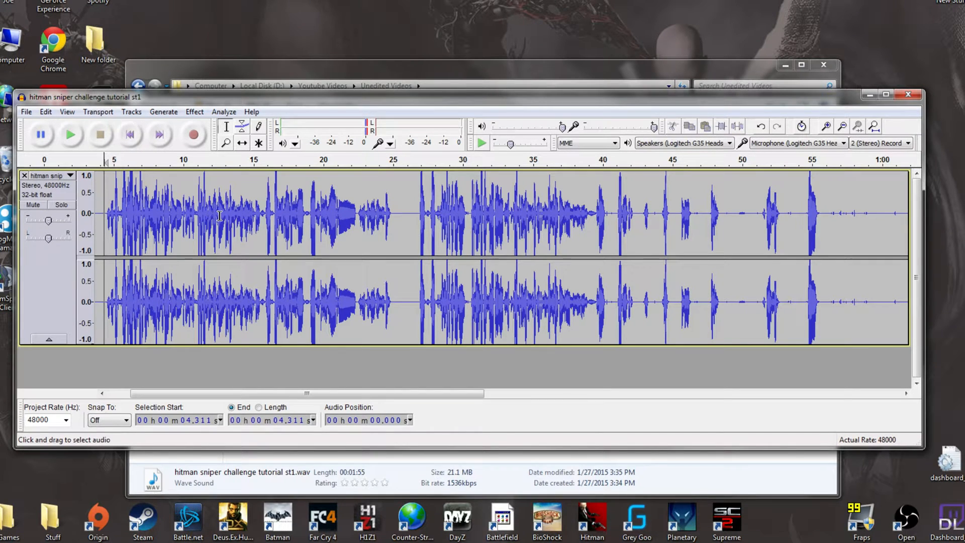
left_click(195, 111)
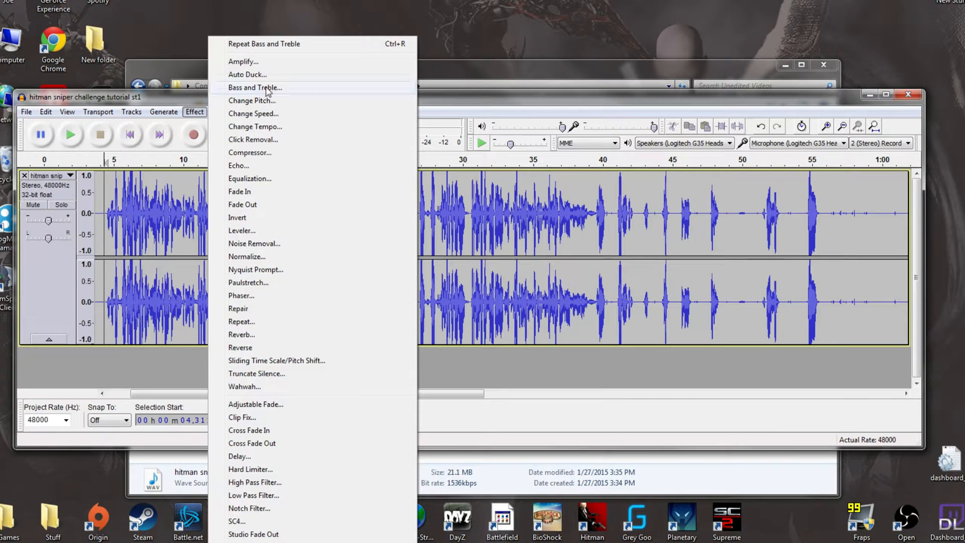
left_click(496, 248)
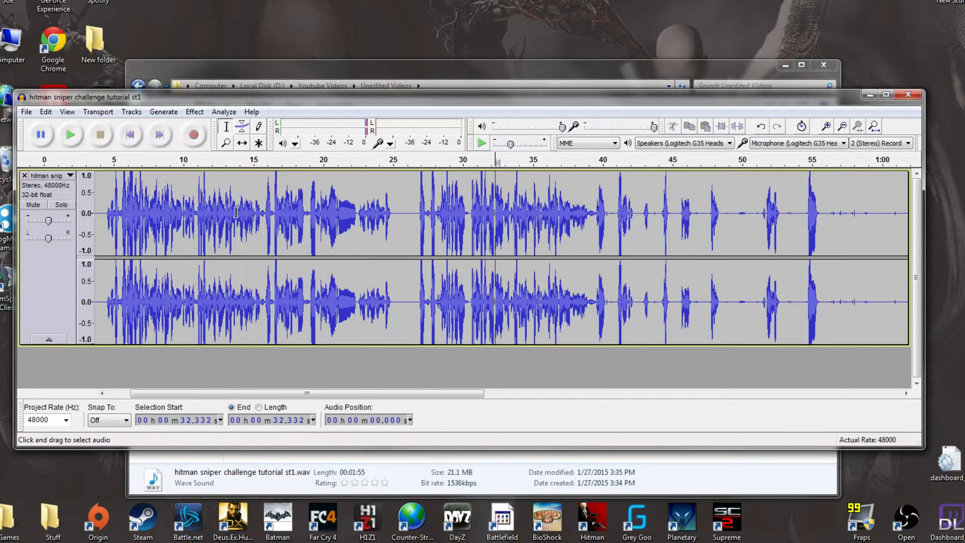
Export the audio as a 16-bit PCM WAV named hitman sniper challenge tutorial st1 to the Desktop, and close the project without saving it
left_click(26, 111)
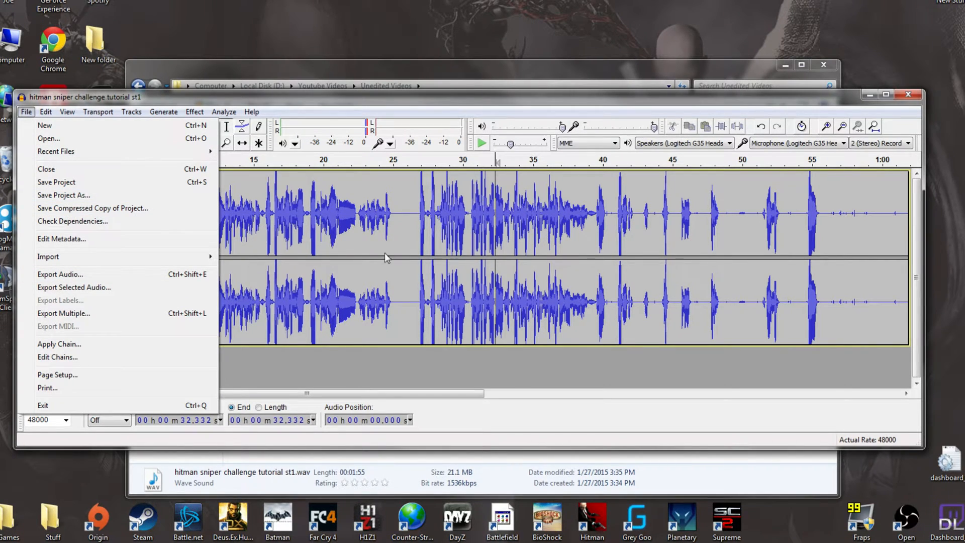
left_click(69, 275)
left_click(196, 146)
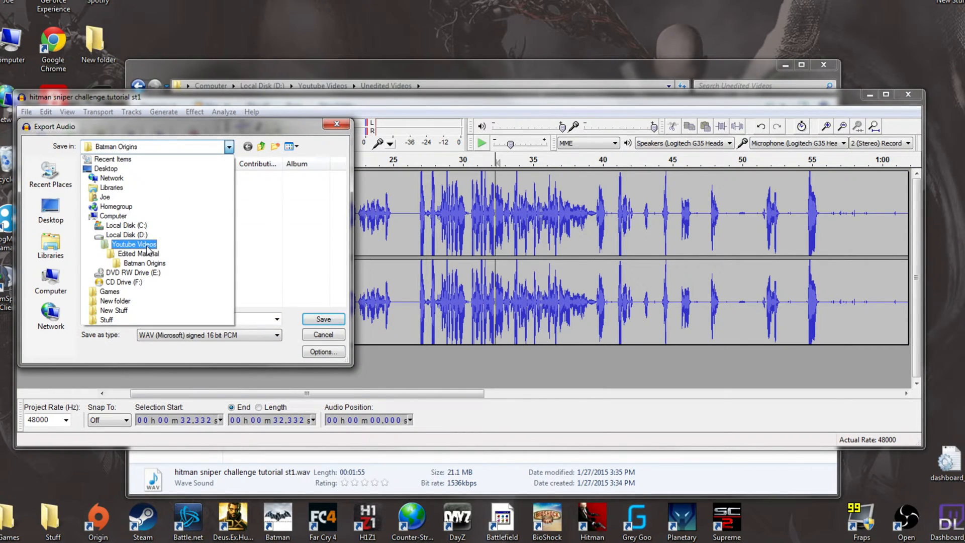
left_click(106, 169)
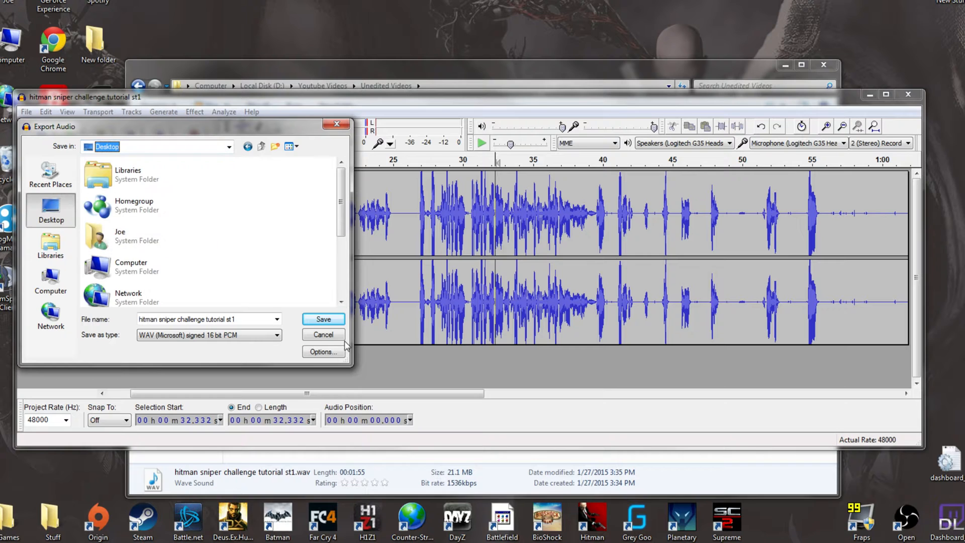
left_click(324, 320)
left_click(532, 363)
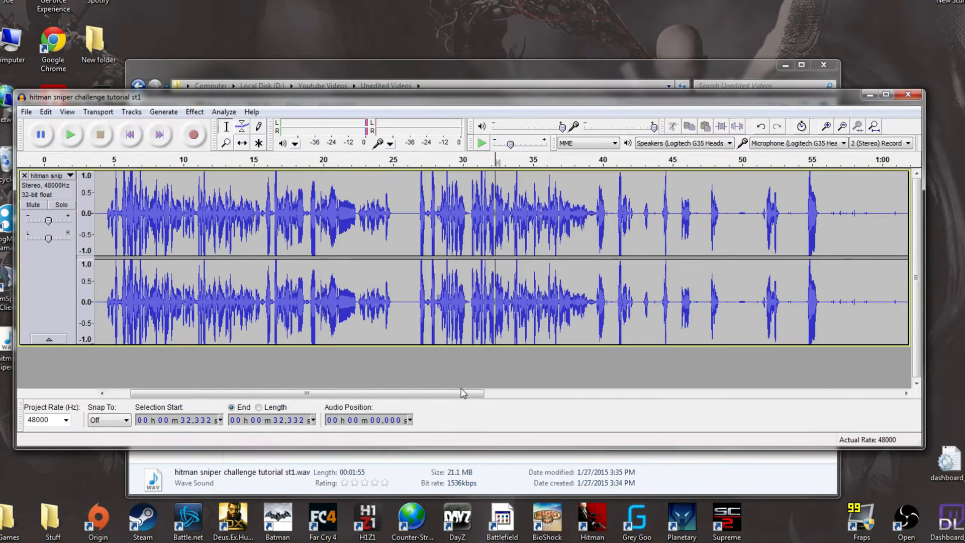
left_click(909, 96)
left_click(494, 305)
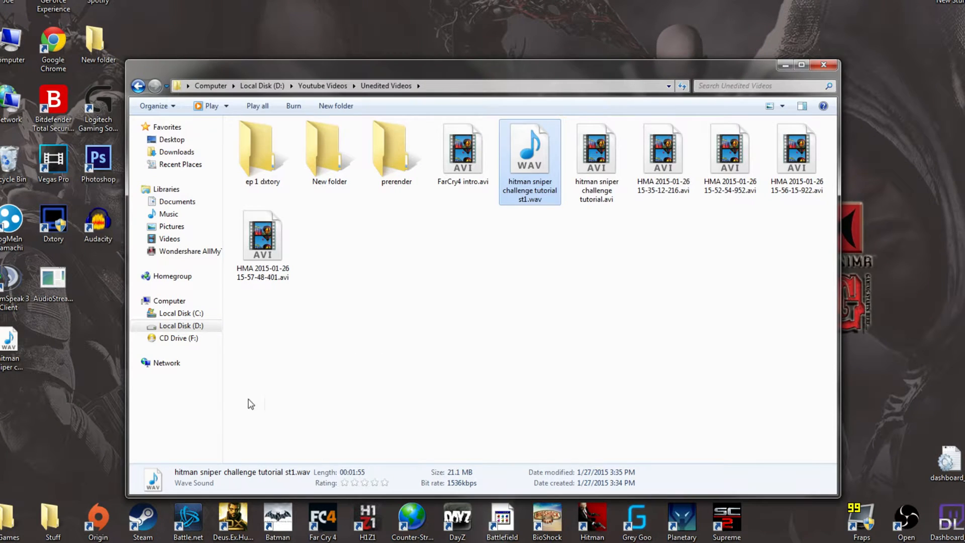
Delete the original hitman sniper challenge tutorial st1.wav from the Unedited Videos folder and undo the deletion
left_click(10, 347)
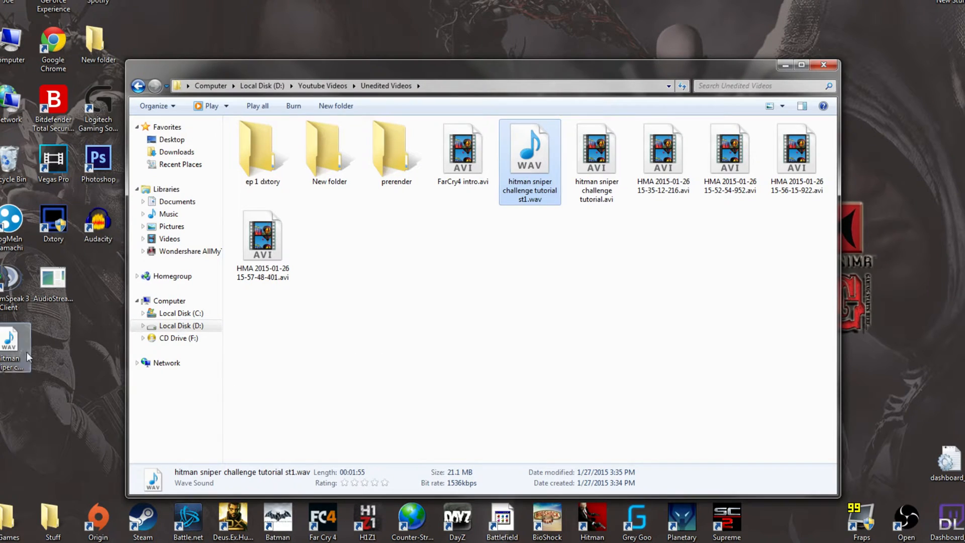
left_click(529, 166)
double_click(529, 160)
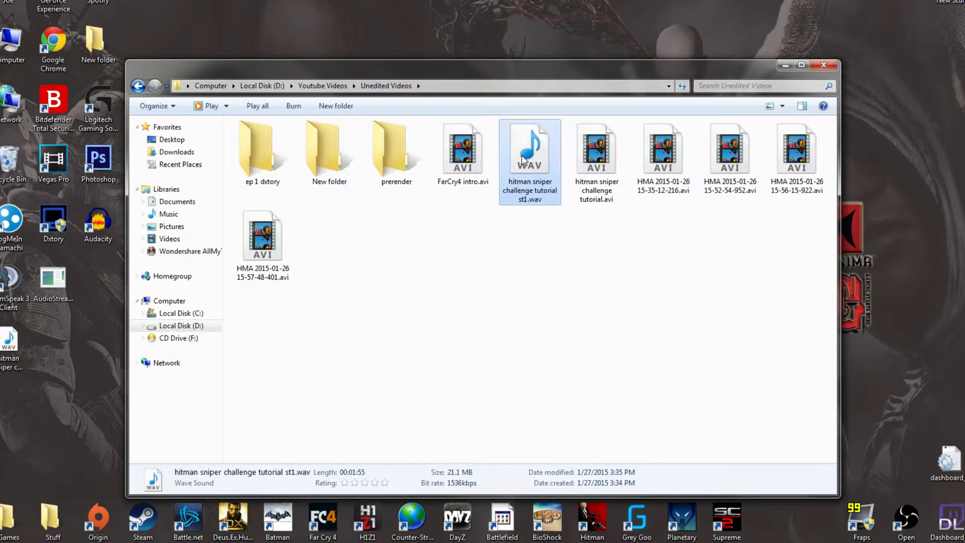
key("Delete")
key("Return")
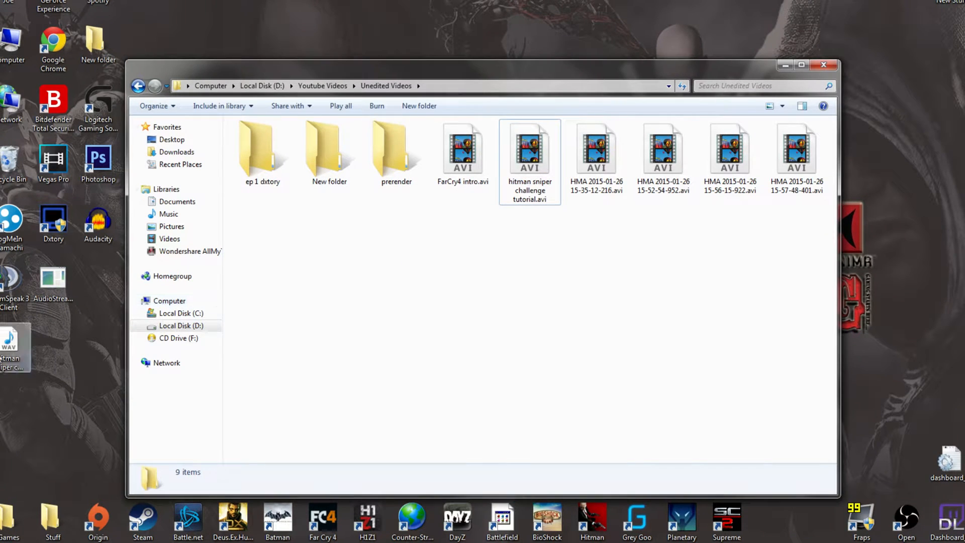
key("ctrl+z")
In Vegas Pro, close the Trimmer window and enlarge the video preview to about 613x345
left_click(442, 322)
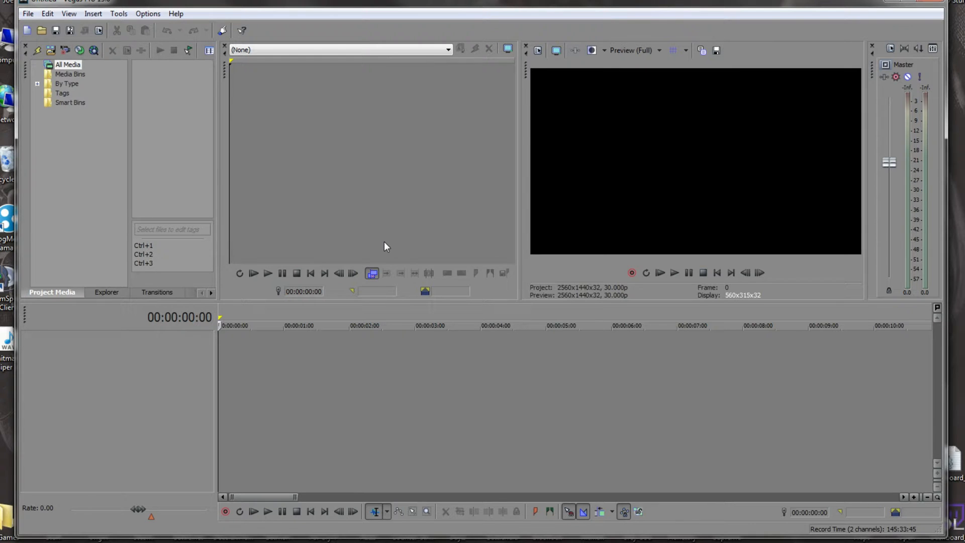
left_click(367, 170)
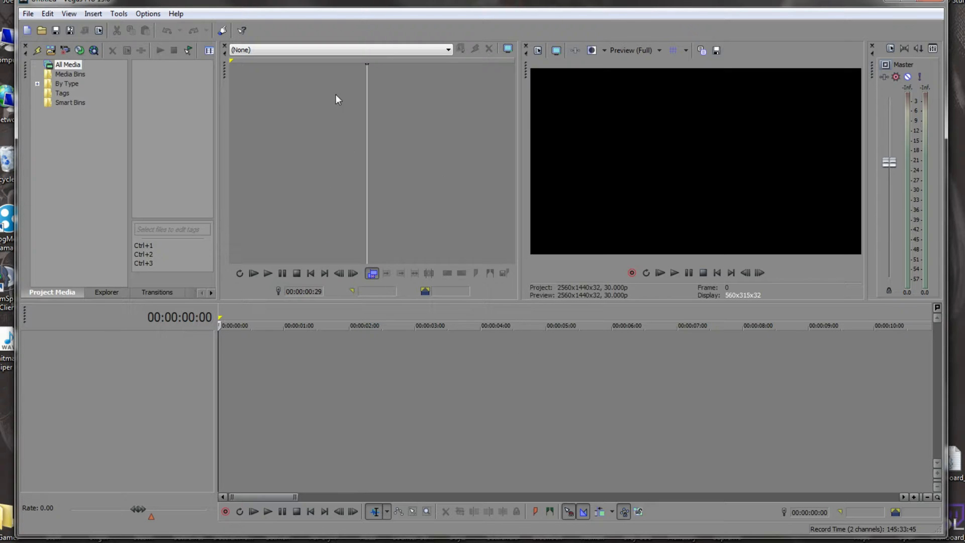
left_click(224, 45)
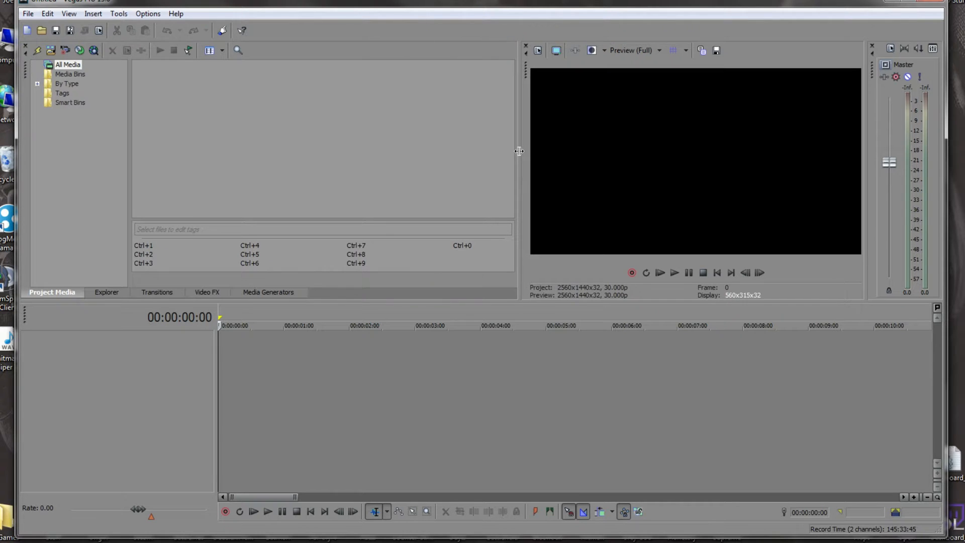
left_click_drag(518, 151, 320, 146)
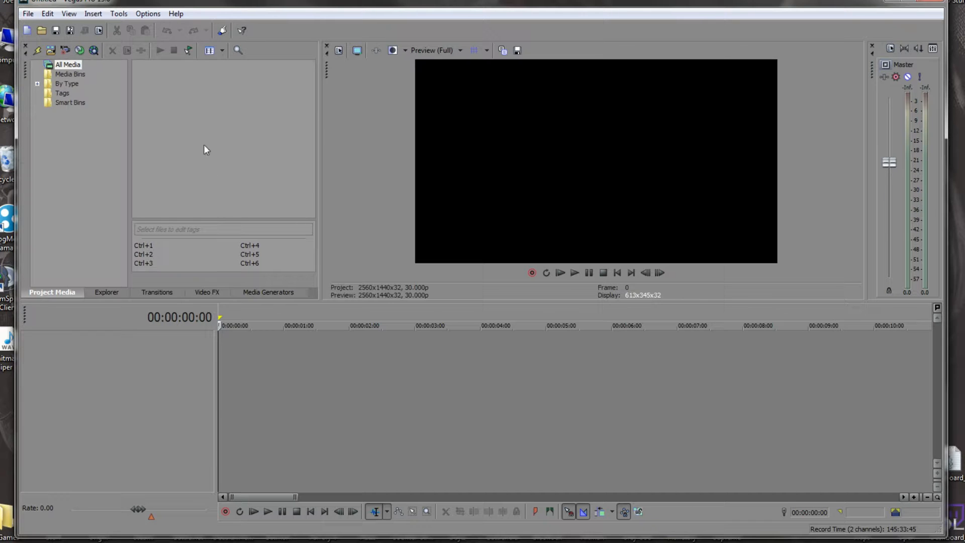
Close the Project Media and Media Generators windows and show the Video FX list
left_click(100, 294)
left_click(58, 293)
left_click(26, 47)
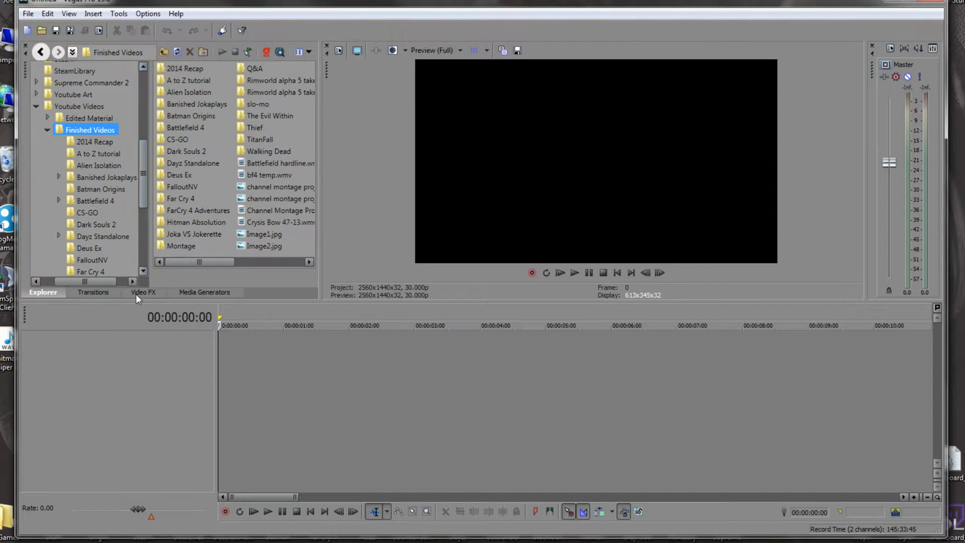
left_click(193, 292)
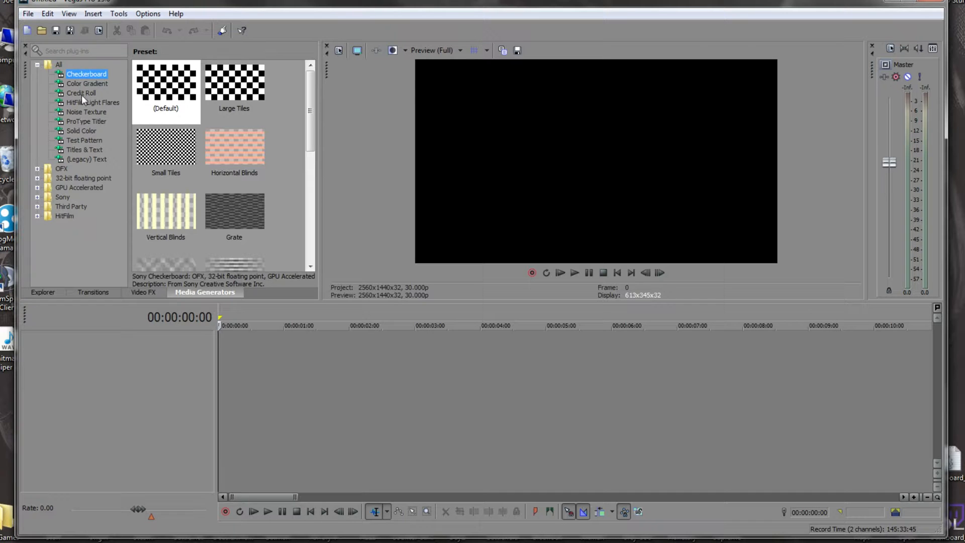
left_click(143, 292)
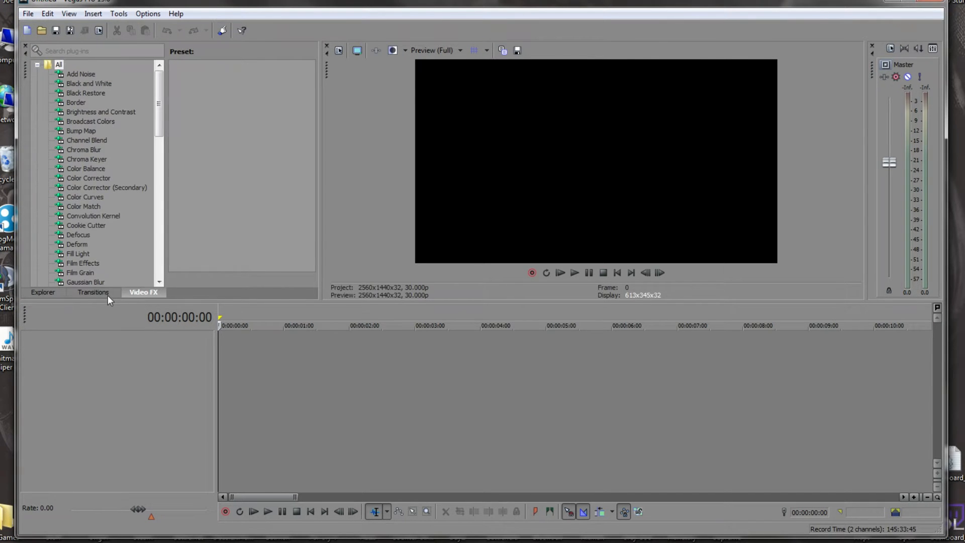
View the Transitions and Video FX lists, and show the Explorer file browser
left_click(94, 292)
left_click(141, 292)
left_click(43, 292)
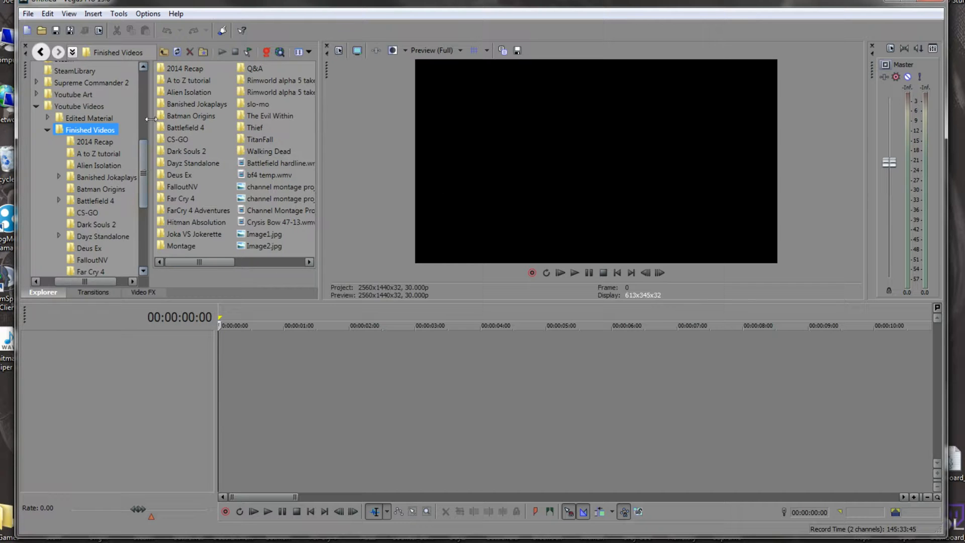
key("alt+Tab")
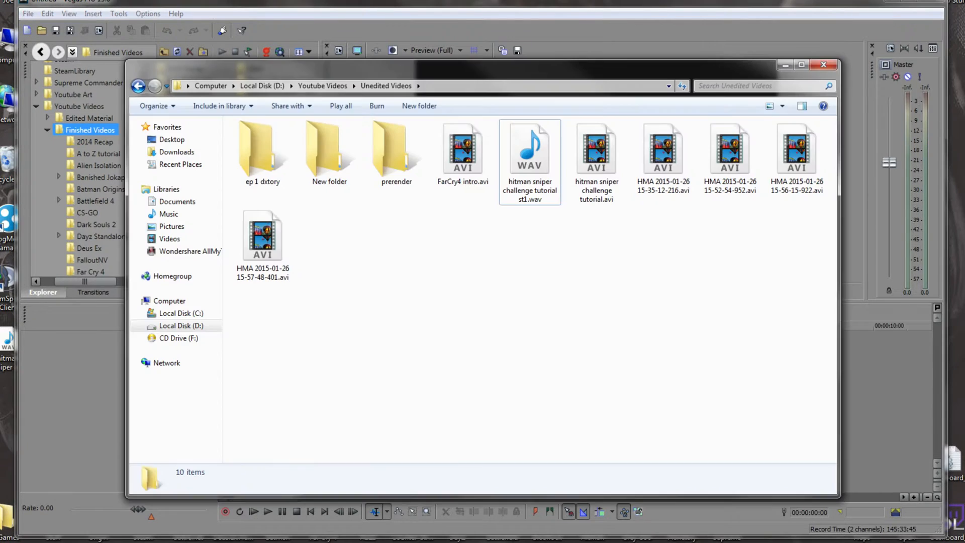
left_click_drag(440, 68, 759, 66)
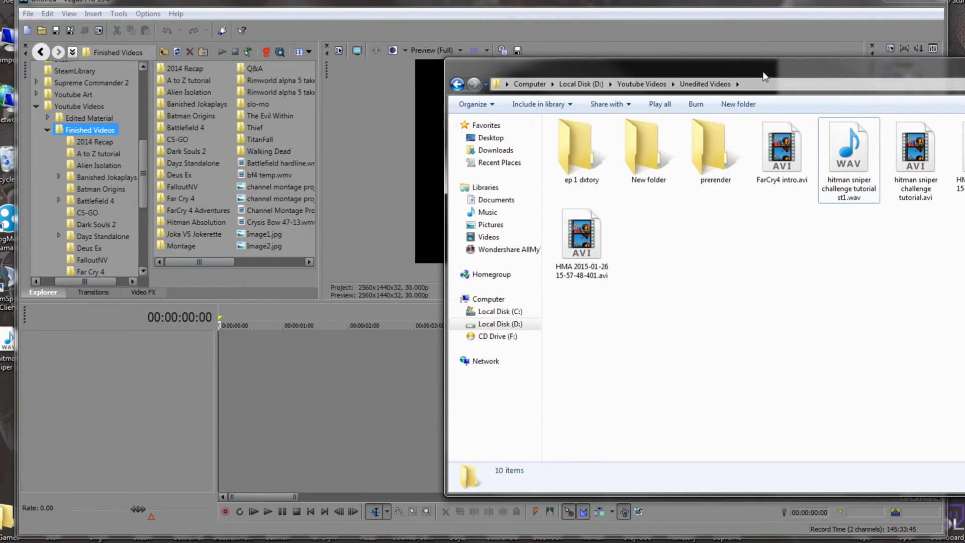
left_click_drag(764, 73, 400, 79)
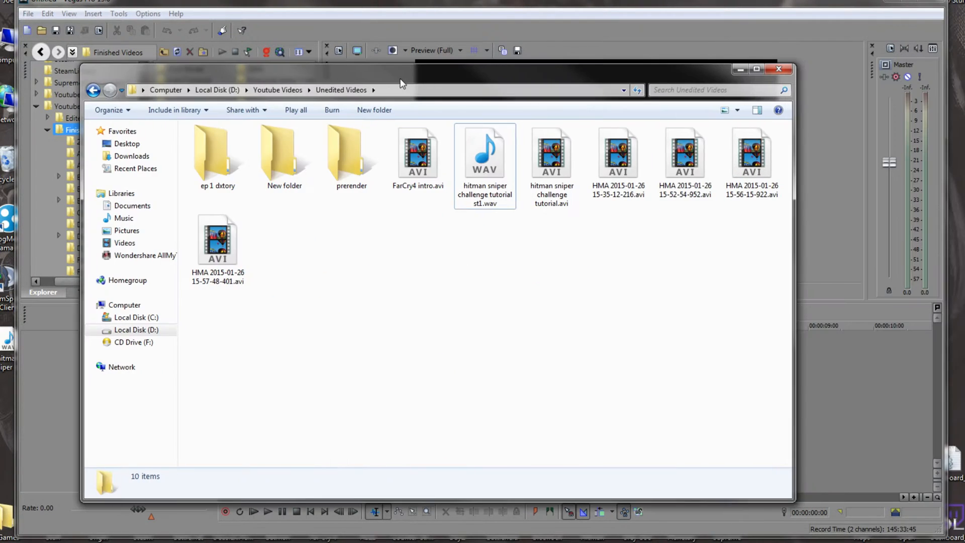
left_click(739, 71)
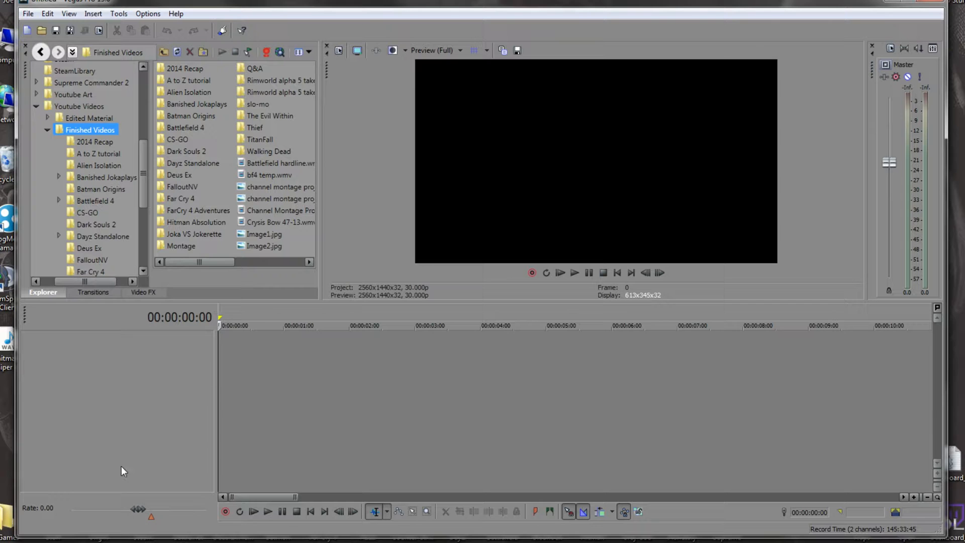
left_click(352, 542)
left_click_drag(375, 80, 716, 79)
left_click(888, 160)
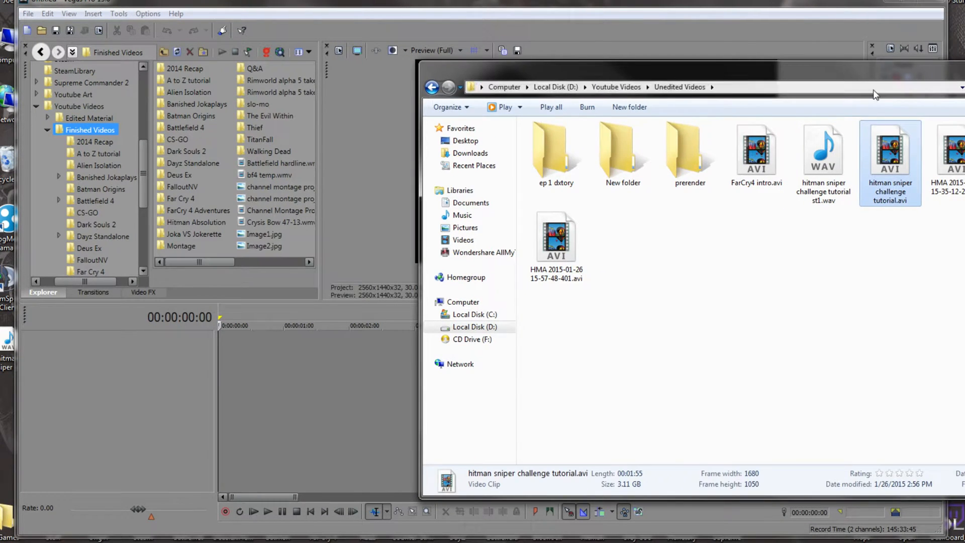
left_click_drag(874, 82, 500, 50)
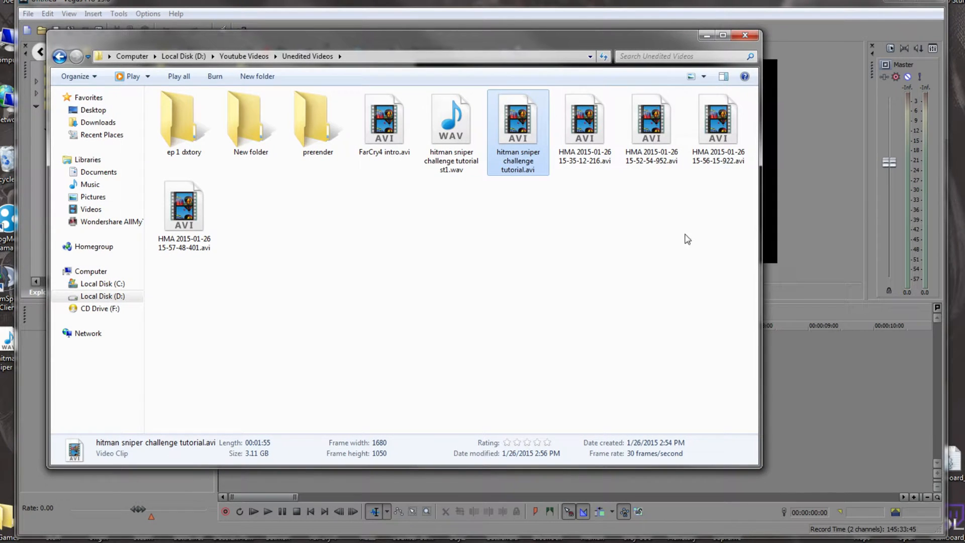
left_click_drag(519, 124, 765, 349)
left_click_drag(798, 383, 525, 128)
left_click(706, 36)
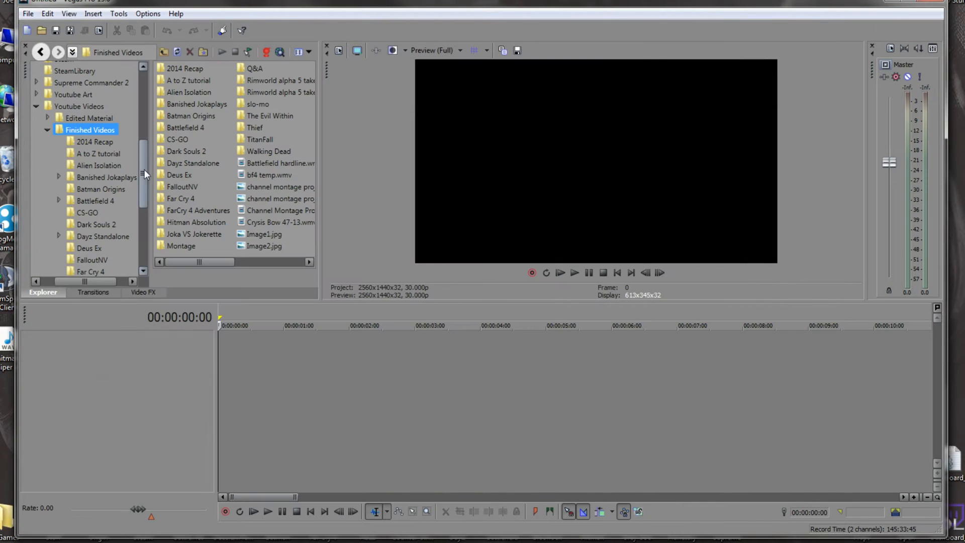
Browse to the Unedited Videos folder and add hitman sniper challenge tutorial.avi to the timeline near the one-second mark
left_click(95, 121)
left_click_drag(141, 167, 149, 148)
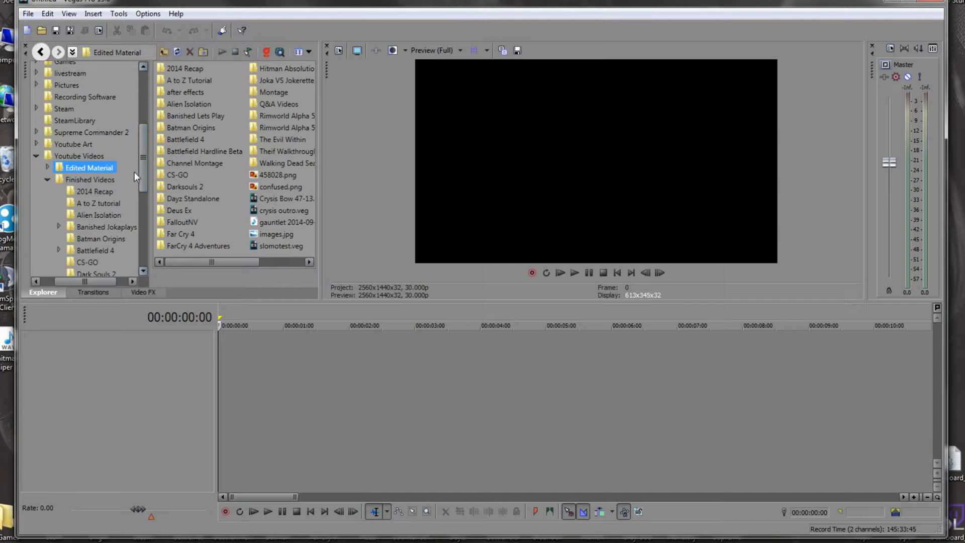
scroll(141, 151, "up", 2)
left_click(39, 225)
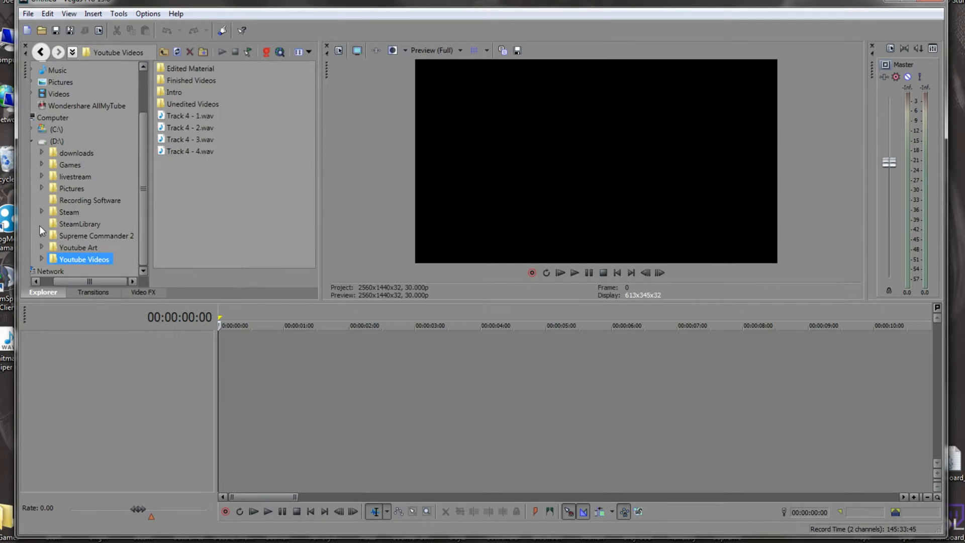
double_click(181, 103)
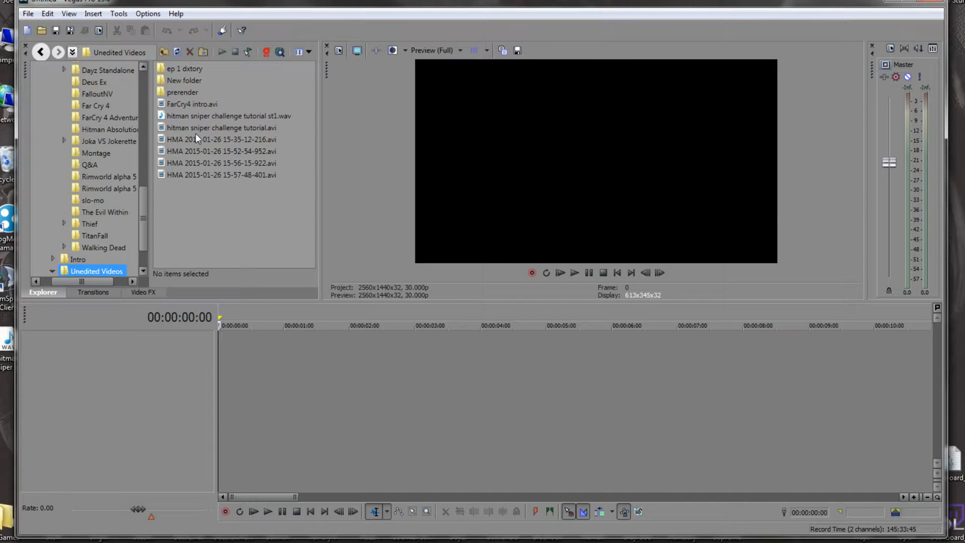
left_click_drag(192, 127, 323, 386)
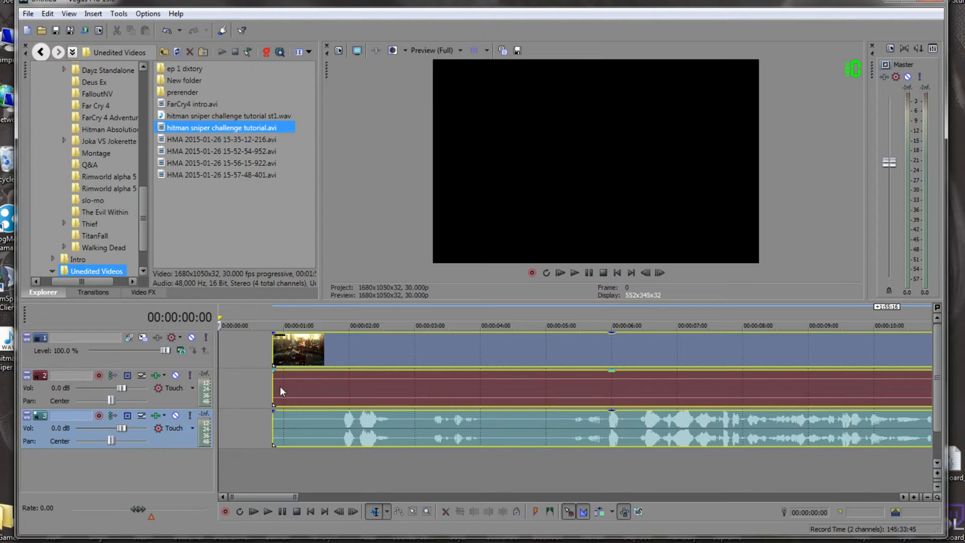
Name the video track video, the silent first audio track game audio, and the voice track mic
left_click(309, 388)
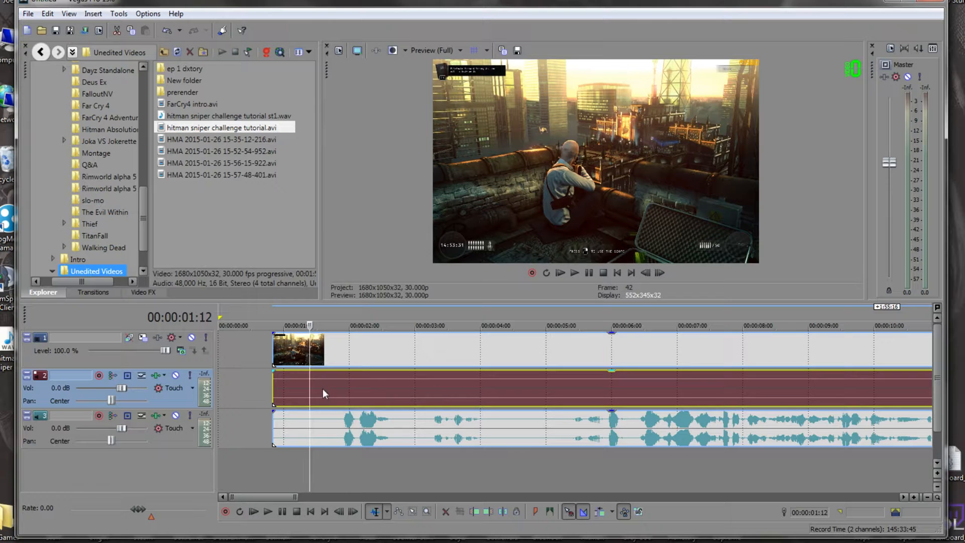
double_click(67, 375)
type("game audio")
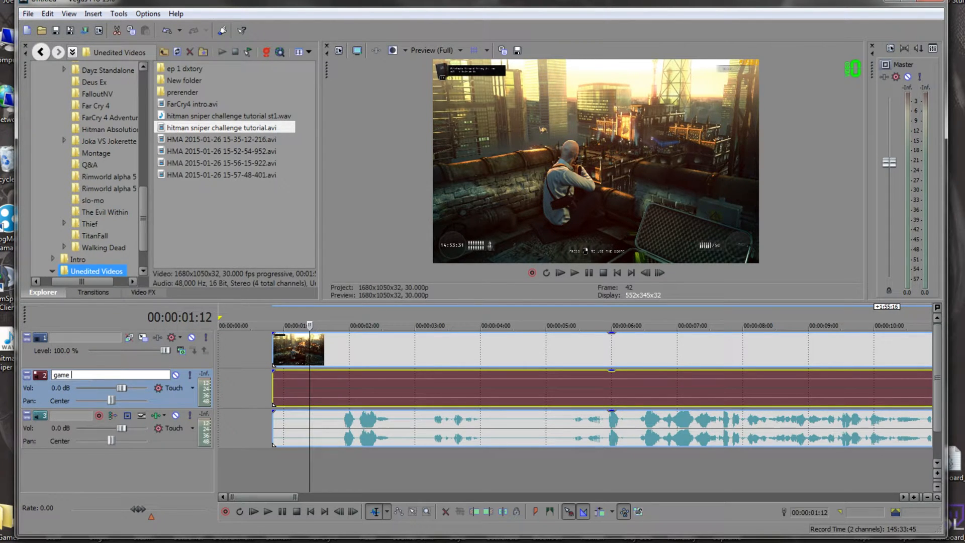
key("Return")
double_click(89, 338)
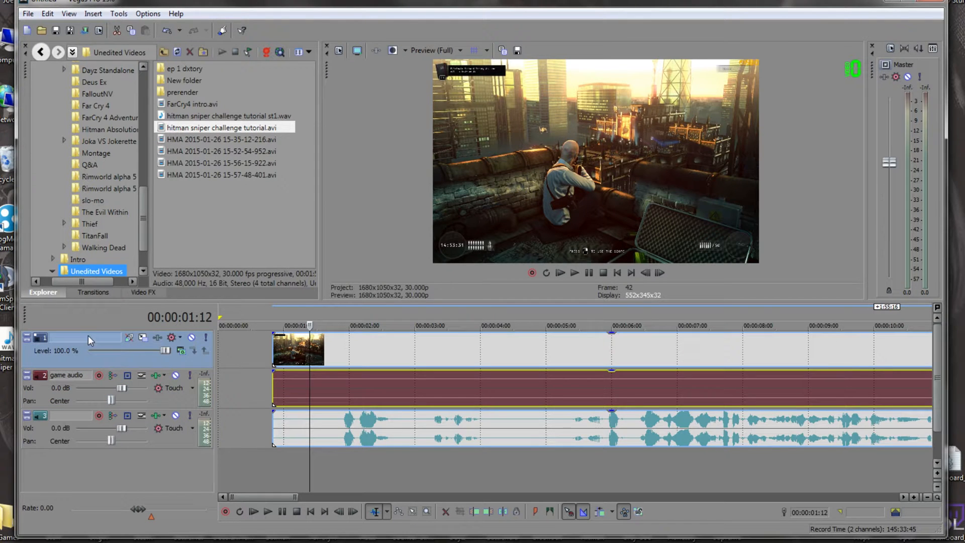
type("video")
key("Return")
double_click(82, 416)
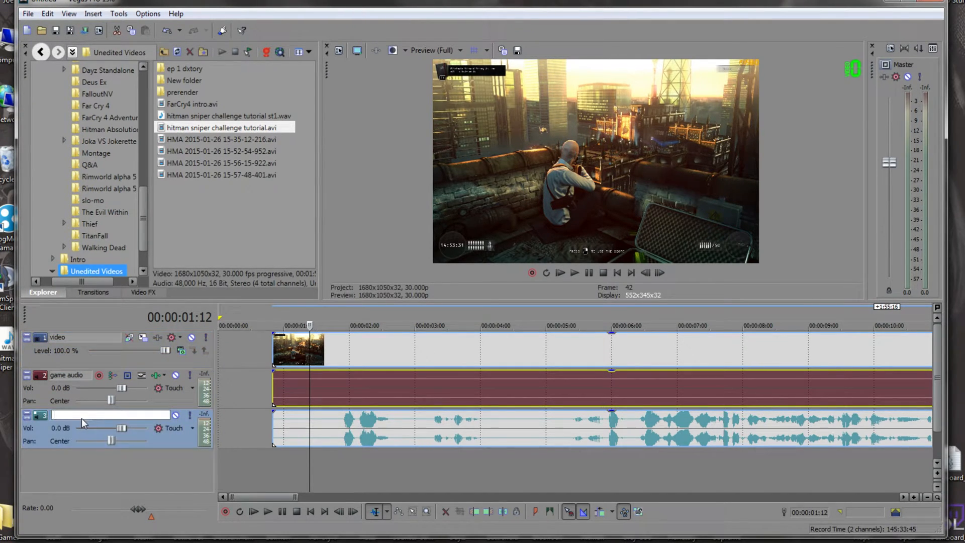
type("mic")
key("Return")
Play the beginning of the mic track and view the grouping options of its clip
left_click(433, 423)
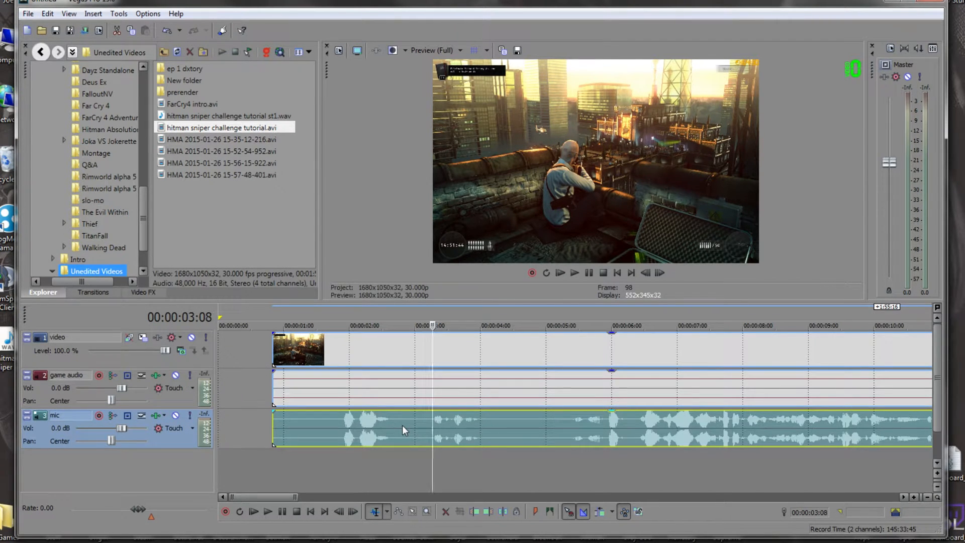
left_click(281, 430)
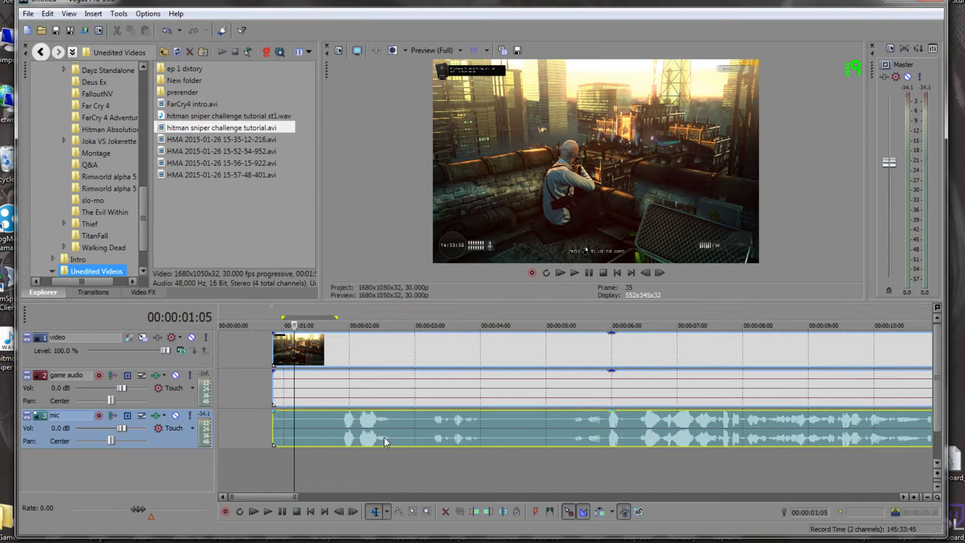
left_click(445, 437)
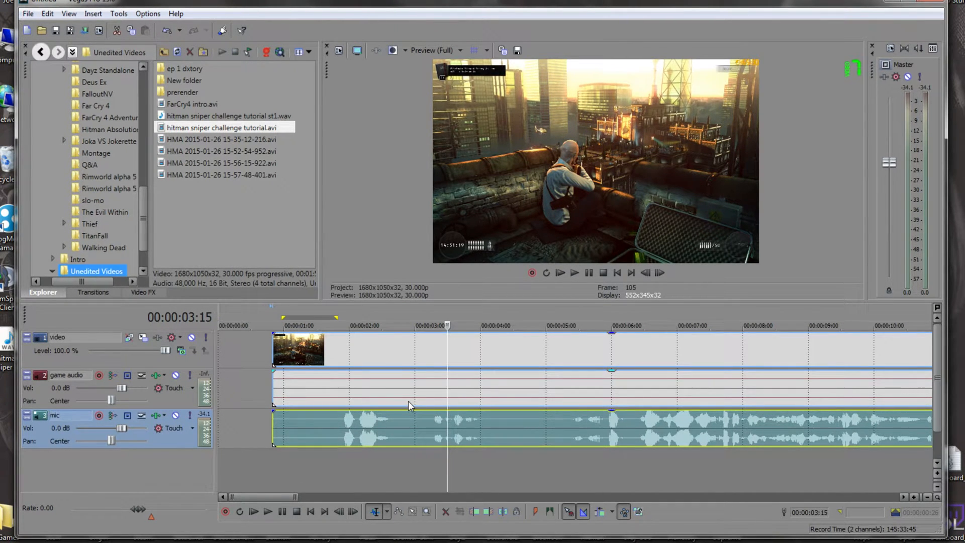
right_click(397, 426)
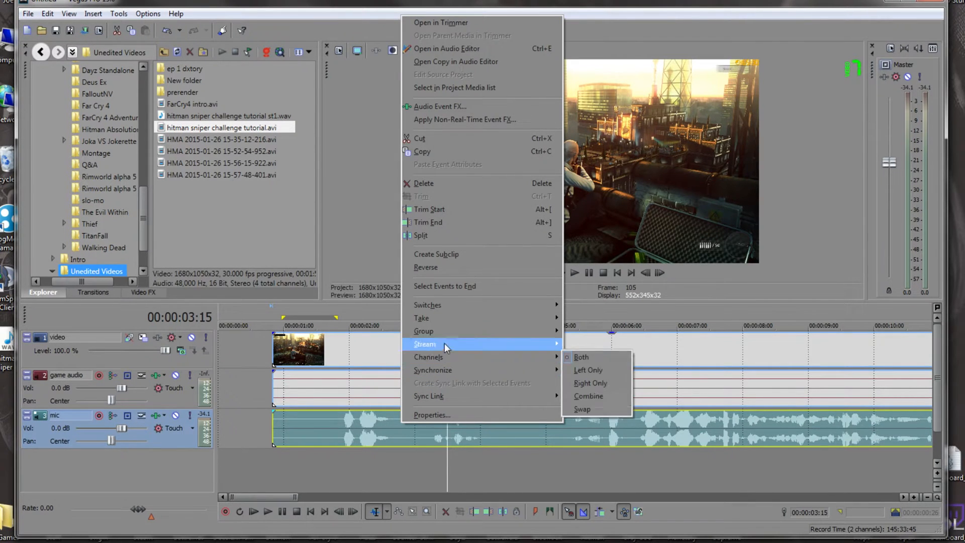
mouse_move(440, 328)
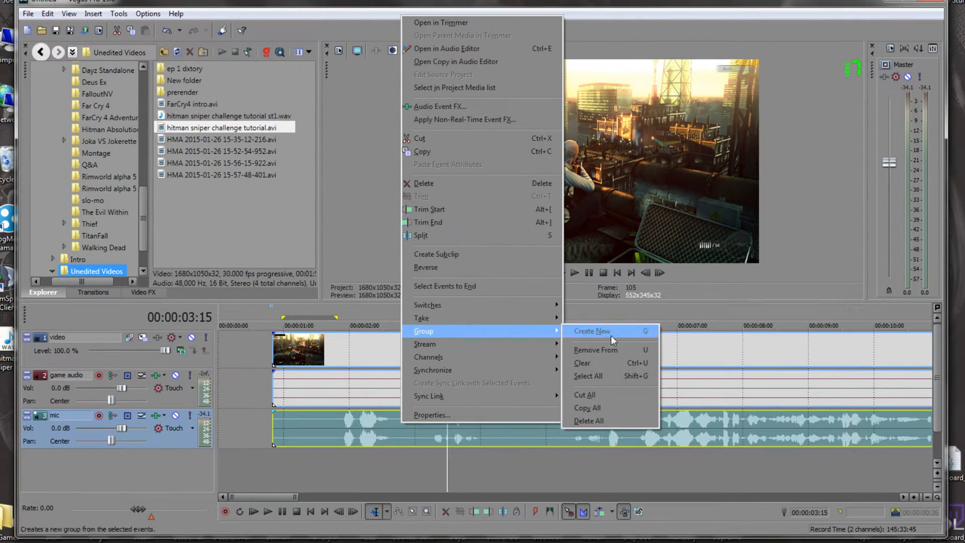
left_click(490, 470)
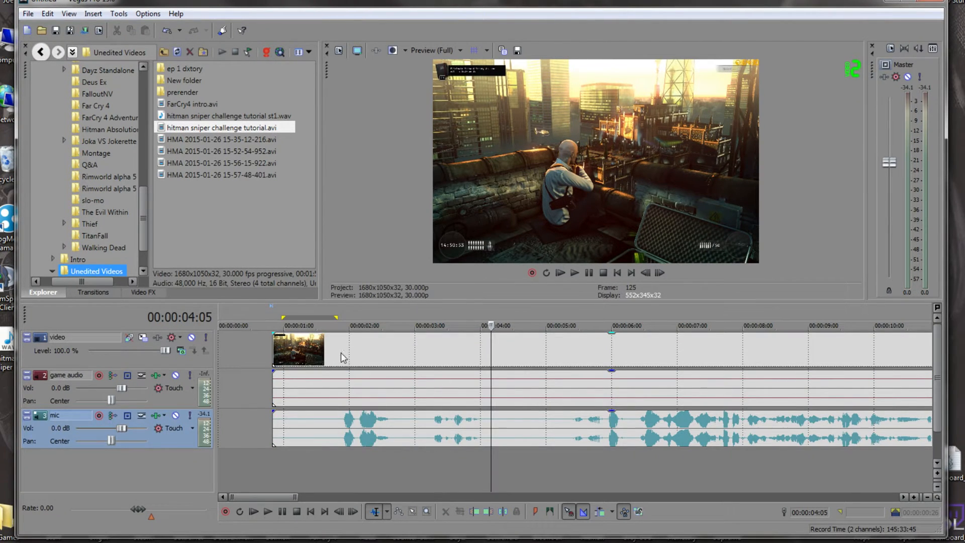
Shift the grouped clips slightly, try splitting them at 00:00:03:08 and deleting the first section, and undo the edits
left_click_drag(341, 351, 365, 348)
left_click(432, 390)
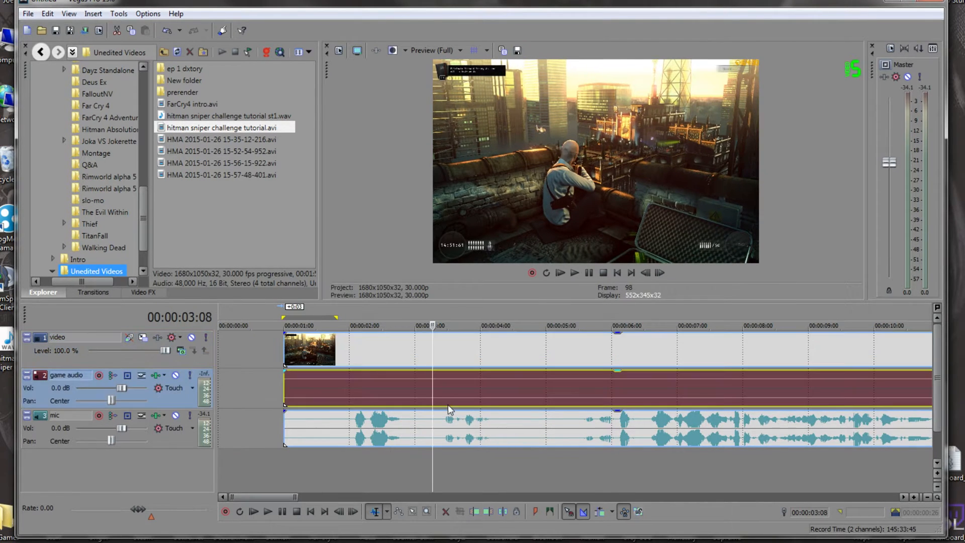
key("s")
left_click_drag(468, 352, 509, 351)
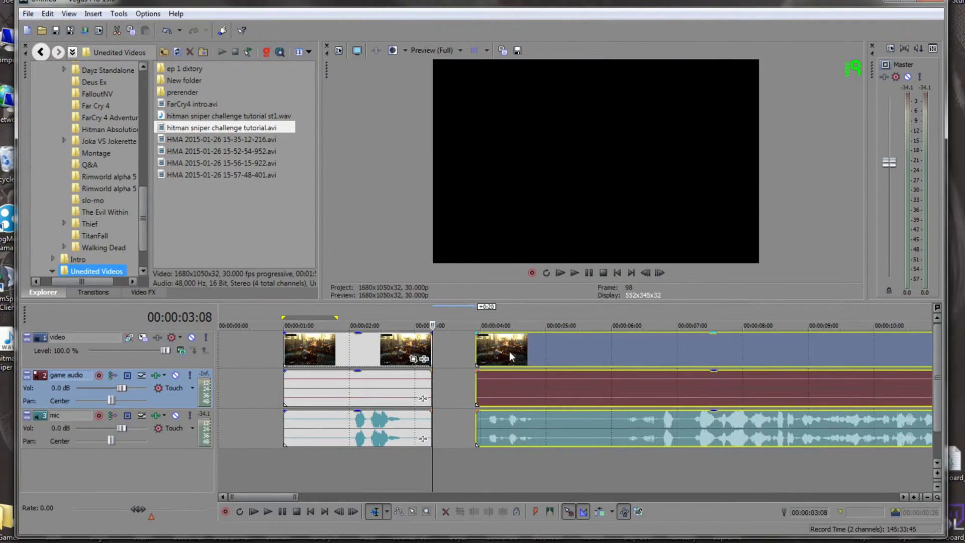
left_click(366, 352)
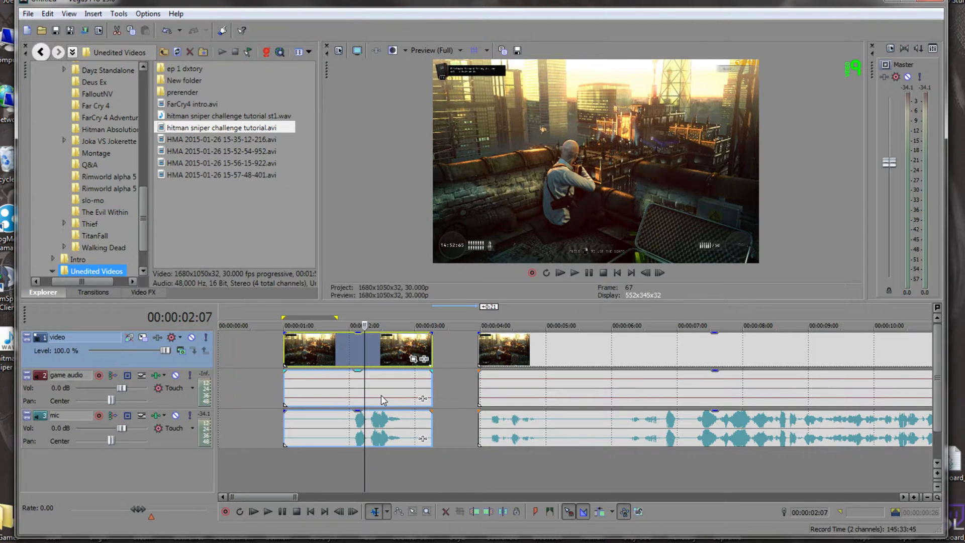
key("Delete")
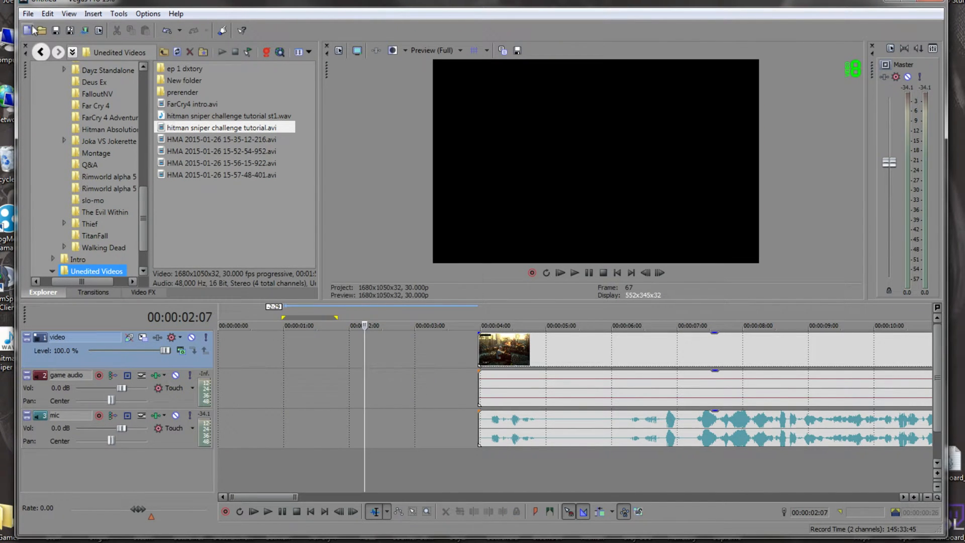
key("ctrl+z")
key("ctrl+z")
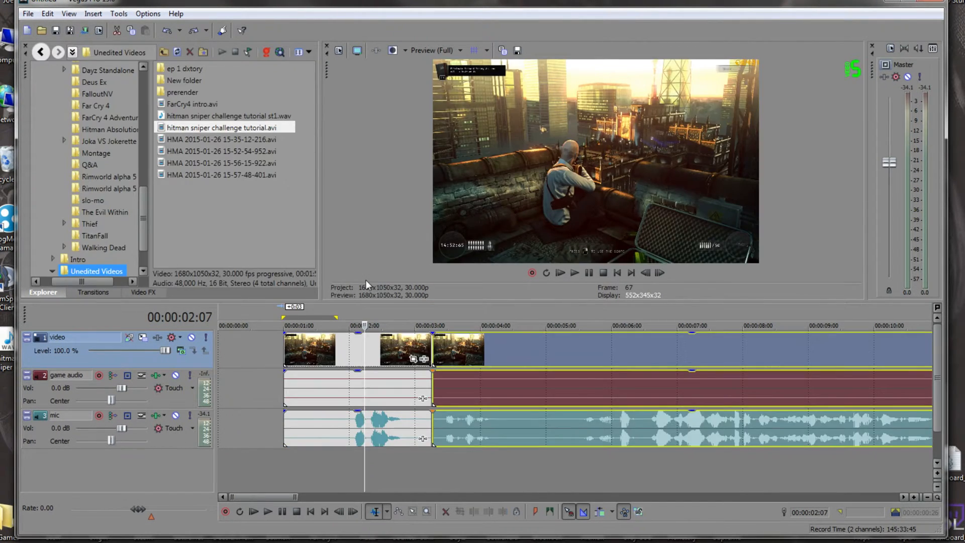
Remove the mic clip from its group with the video and game audio
left_click(331, 421)
right_click(344, 433)
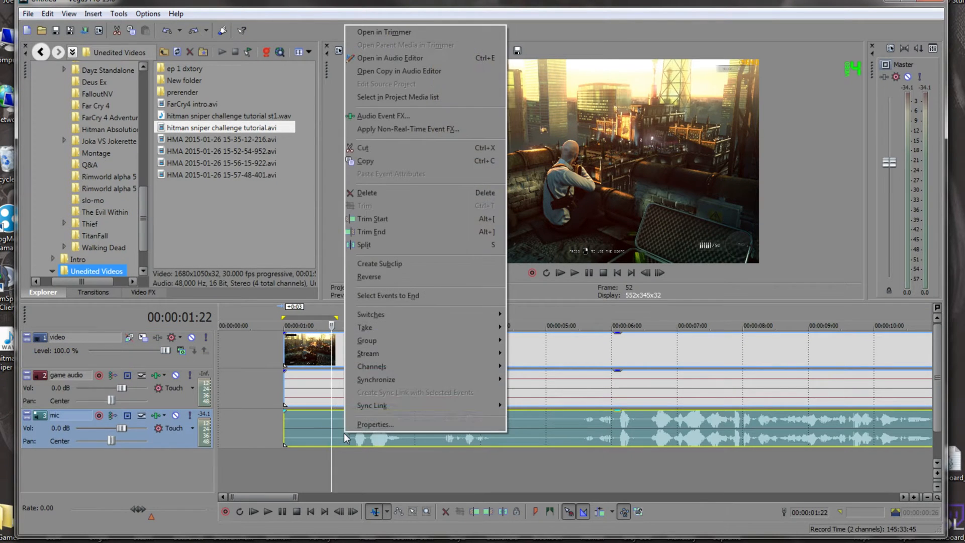
mouse_move(398, 321)
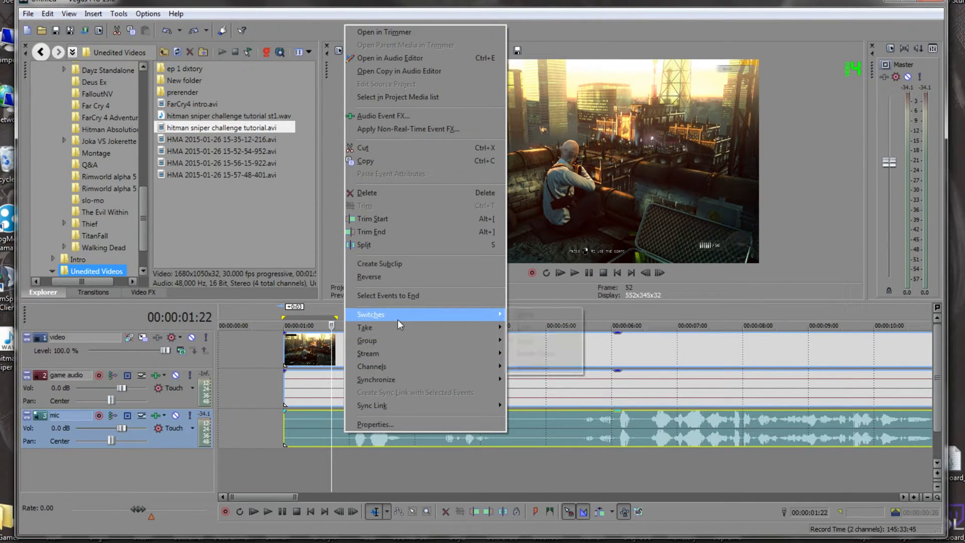
mouse_move(394, 341)
left_click(542, 361)
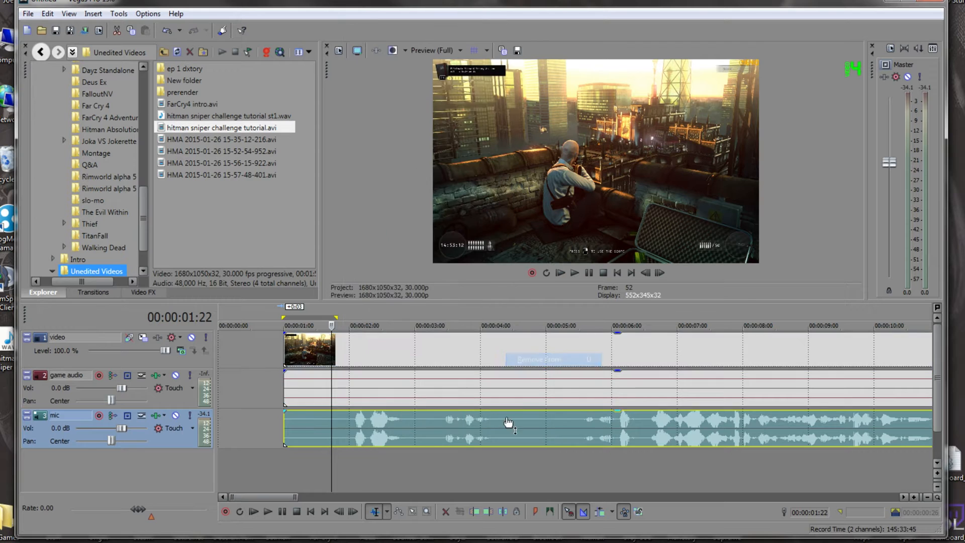
Shift the video and game audio clips to start at about 00:00:01:05 and realign the ungrouped mic clip with them
left_click(456, 425)
left_click_drag(396, 428, 446, 423)
mouse_move(399, 386)
left_mouse_down()
mouse_move(365, 379)
mouse_move(411, 383)
left_mouse_up()
left_click_drag(439, 435, 400, 433)
left_click(393, 434)
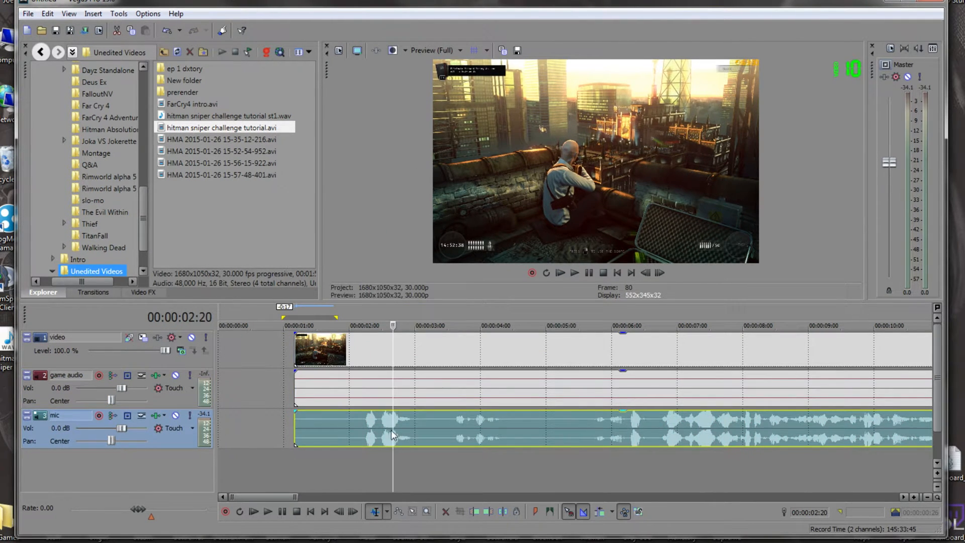
Replace the mic track's clip with hitman sniper challenge tutorial st1.wav, aligned to the start of the video clip
right_click(367, 418)
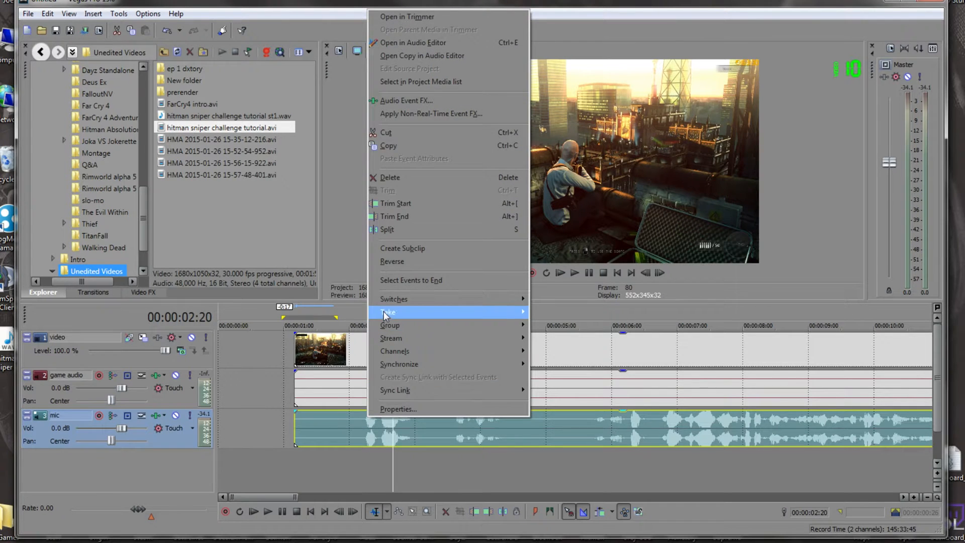
left_click(388, 177)
left_click(348, 434)
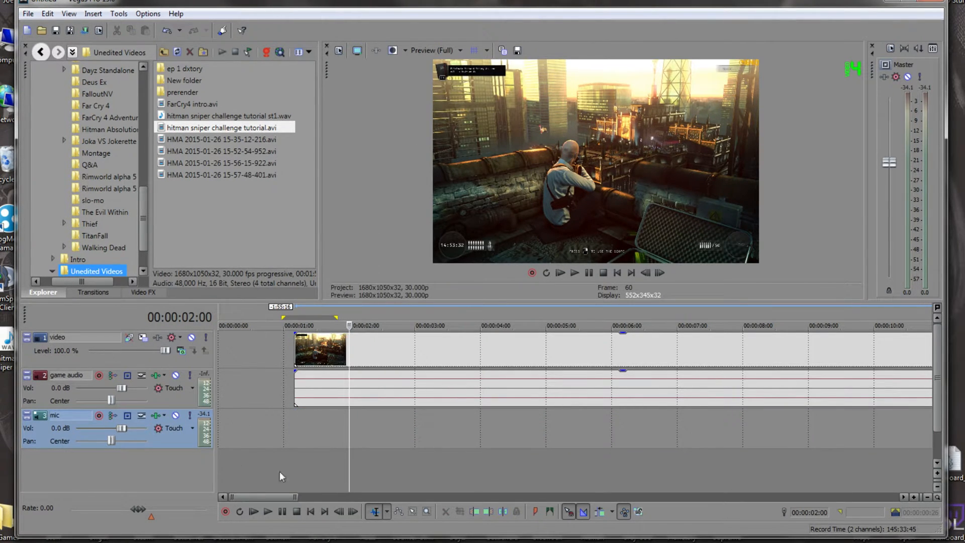
left_click(214, 116)
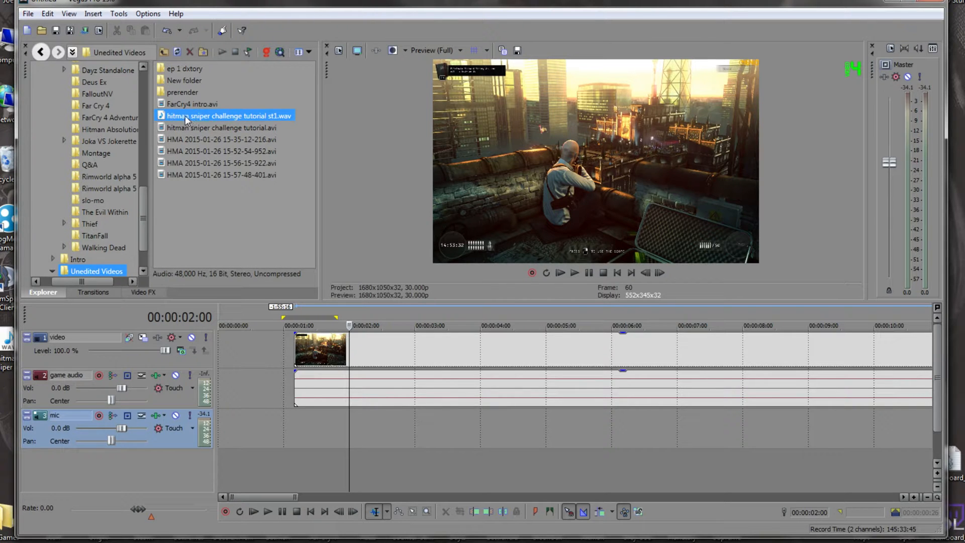
left_click_drag(245, 291, 321, 430)
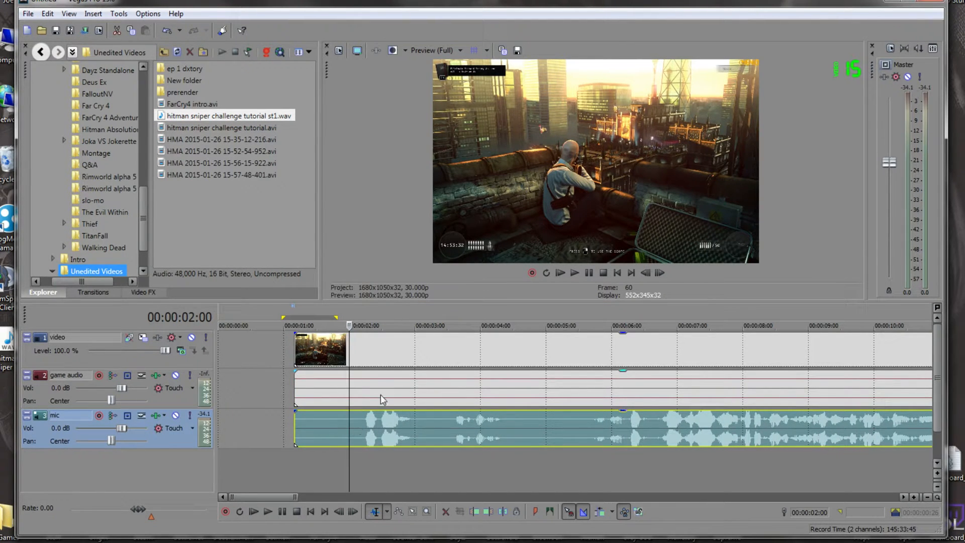
Group the video, game audio and new mic clips together
left_click(391, 353, "ctrl")
right_click(387, 358)
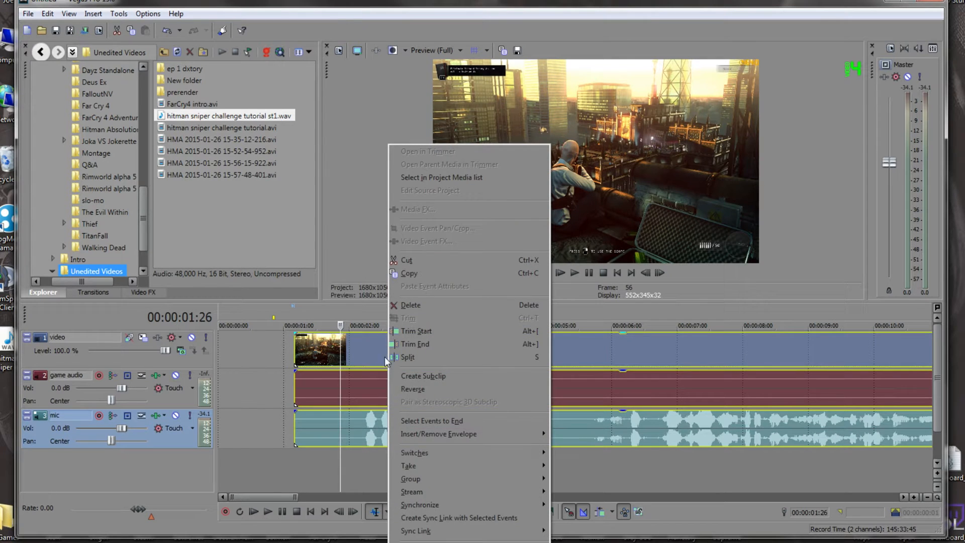
mouse_move(426, 481)
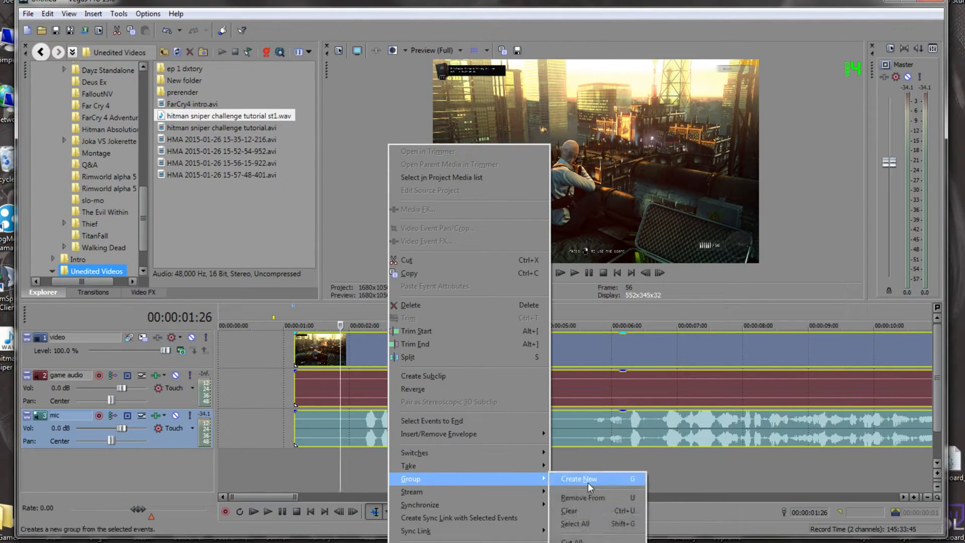
left_click(587, 482)
Move the grouped clips to the very start of the timeline, briefly playing them back
left_click(427, 385)
left_click_drag(382, 390, 358, 397)
left_click(297, 430)
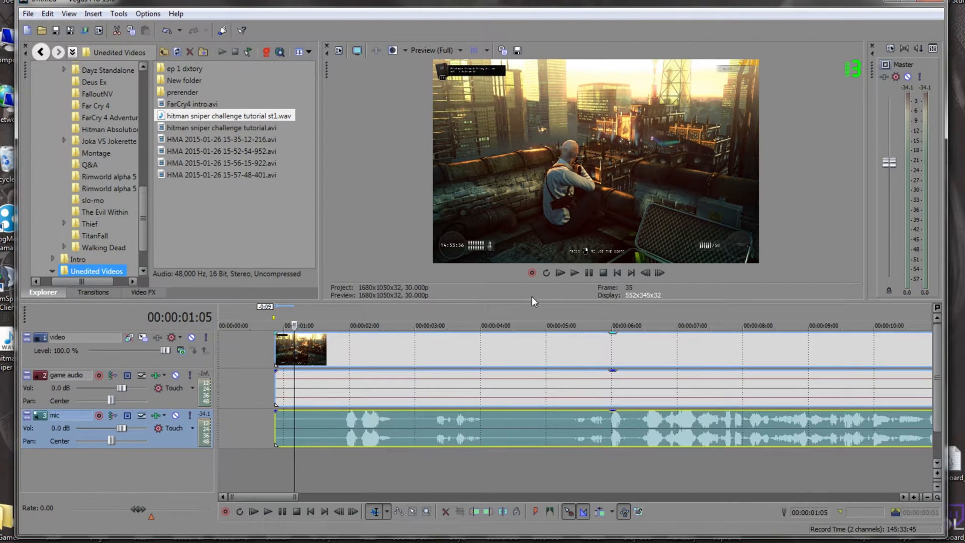
left_click(574, 273)
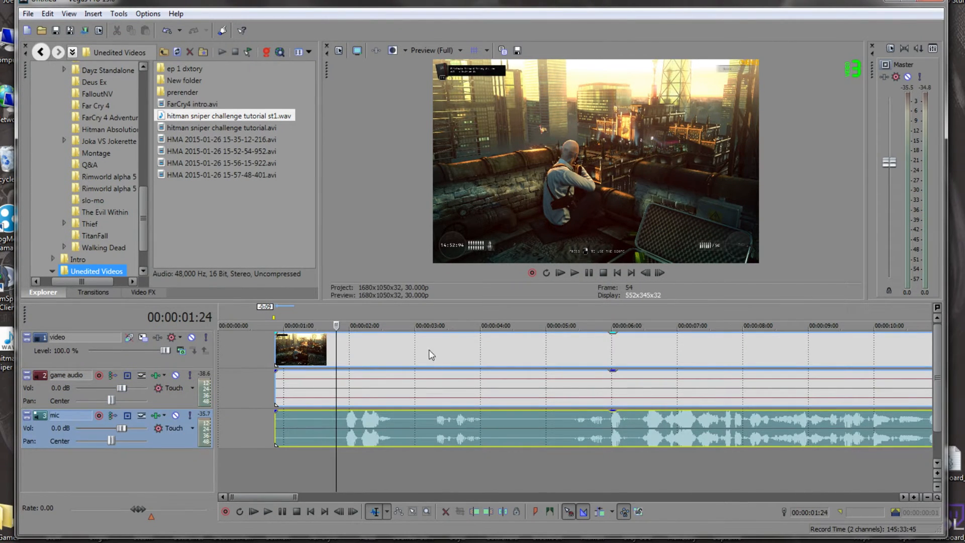
left_click_drag(423, 348, 356, 358)
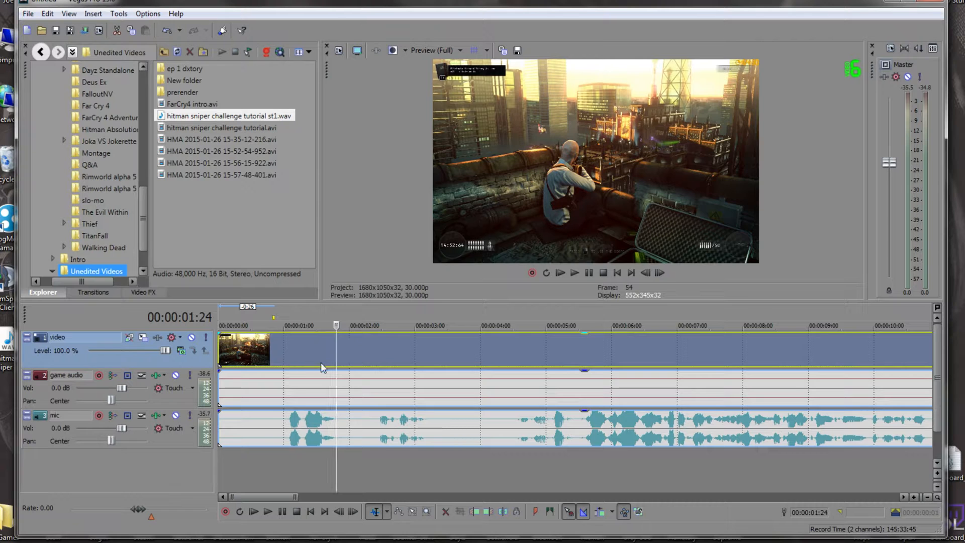
Look over the full length of the grouped clips and play a passage from about 00:01:18:27
scroll(356, 358, "down", 8)
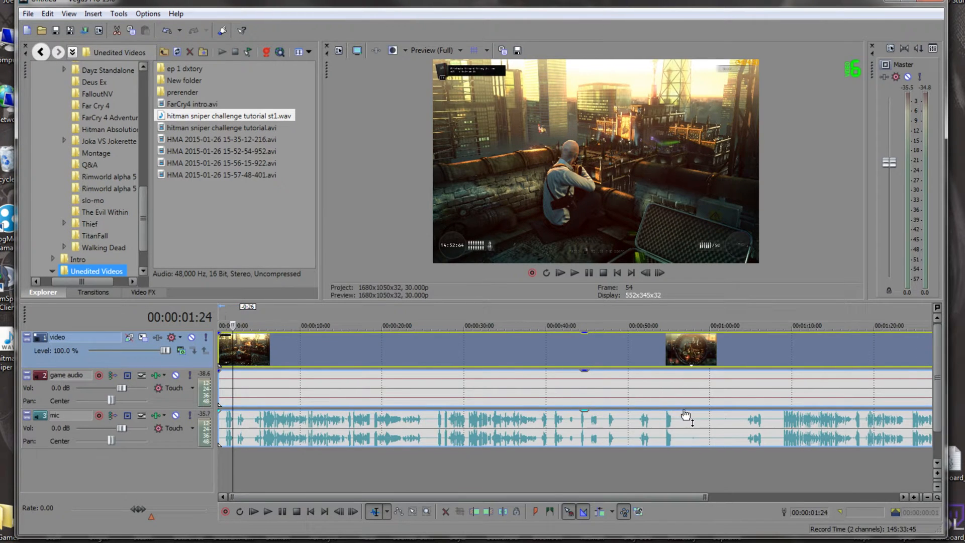
scroll(673, 415, "down", 2)
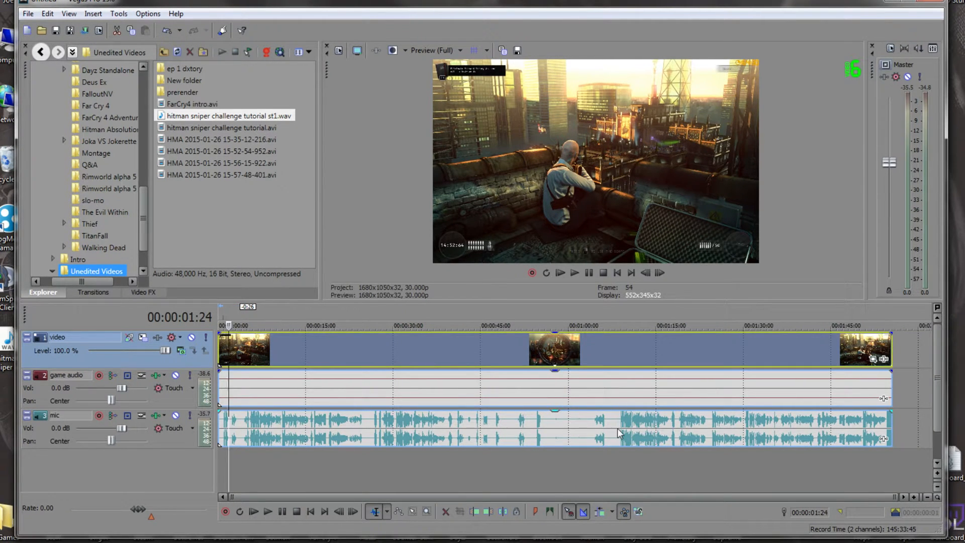
left_click(672, 419)
left_click(676, 418)
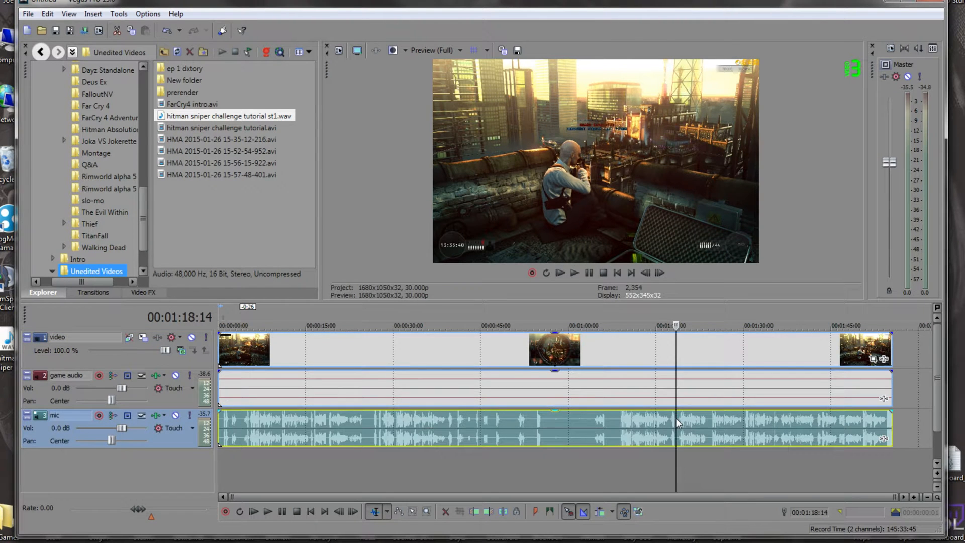
left_click(678, 418)
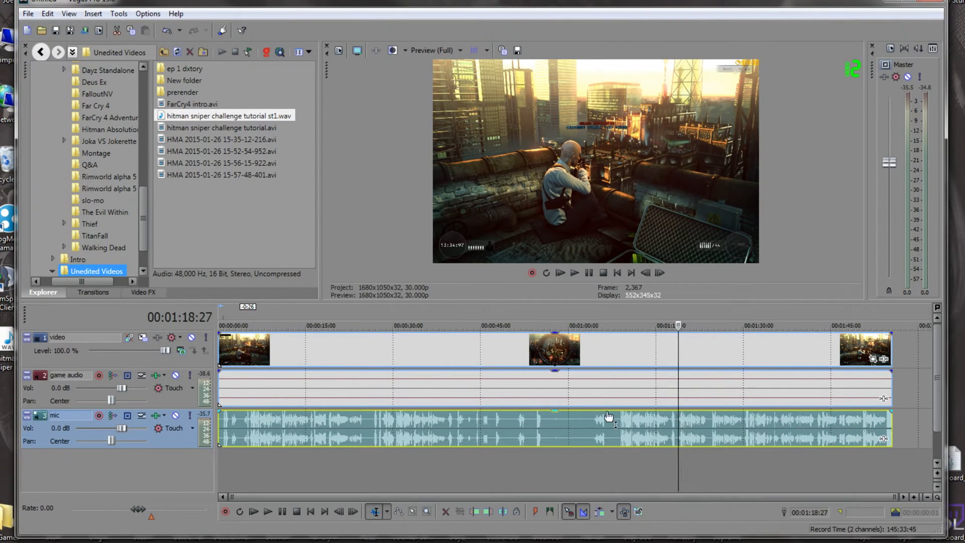
scroll(625, 417, "up", 1)
left_click(576, 271)
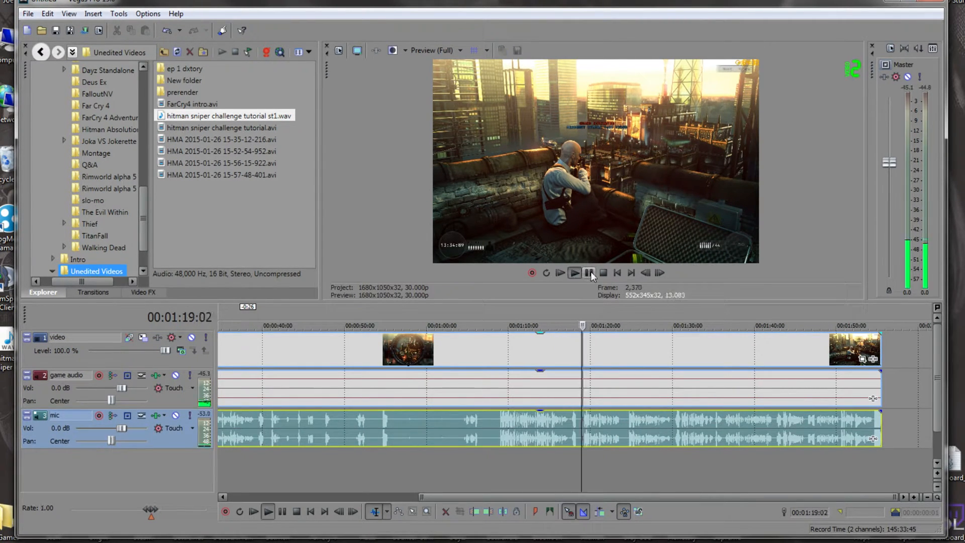
left_click(590, 271)
Examine the mic waveform between speech passages and play the recording from about 00:00:18:27
left_click_drag(463, 497, 330, 497)
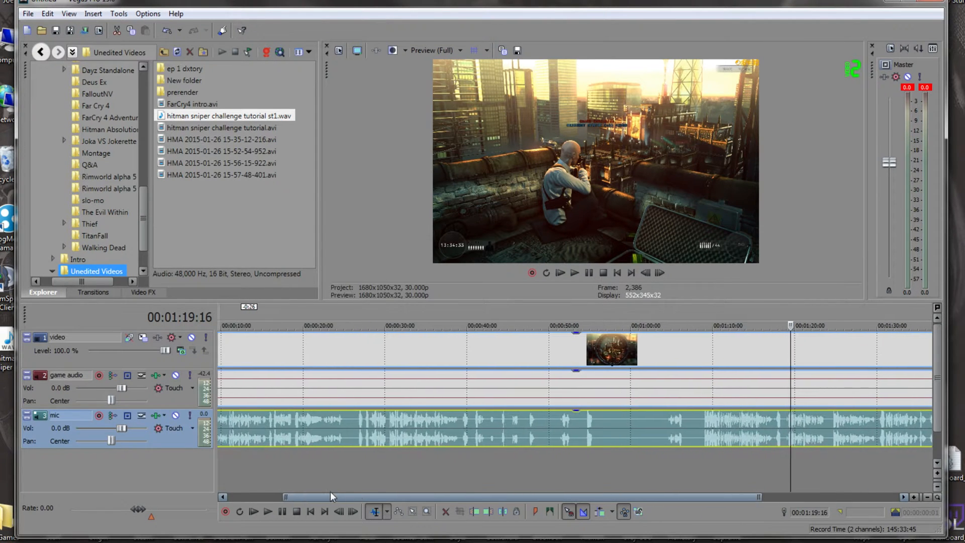
left_click(353, 427)
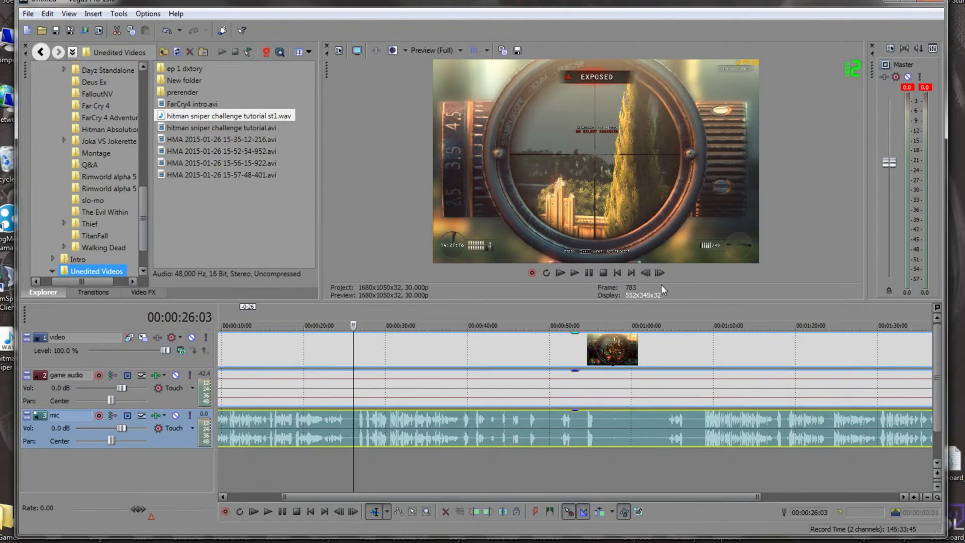
scroll(414, 436, "up", 5)
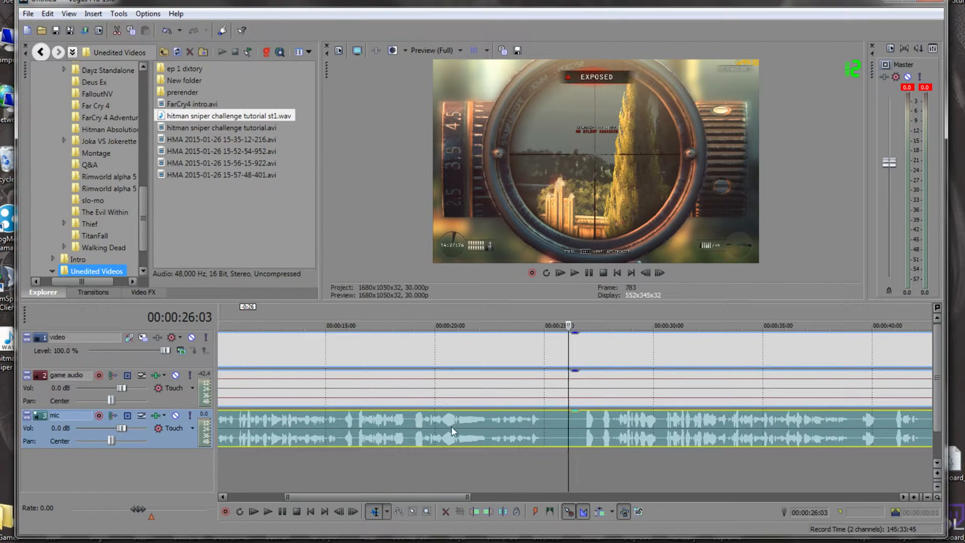
left_click(411, 424)
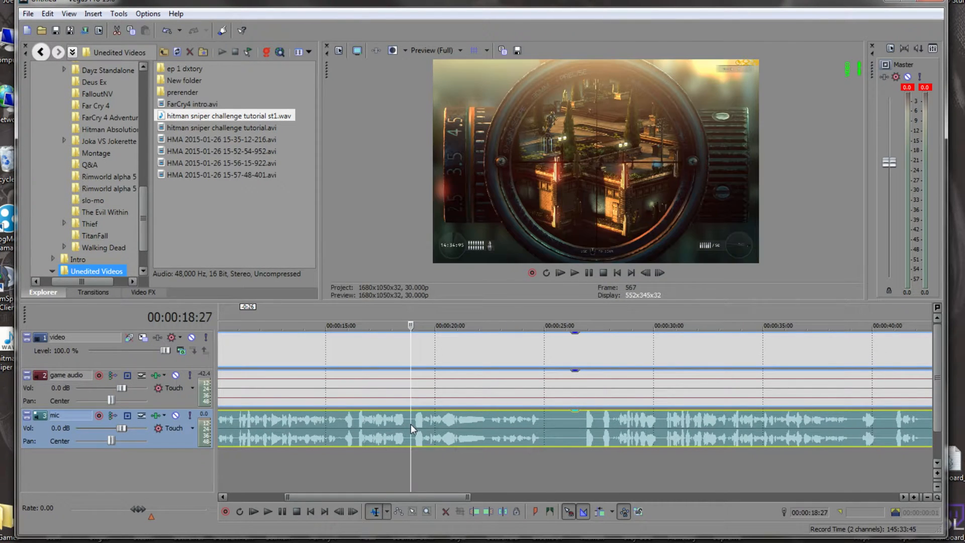
left_click(574, 272)
left_click(589, 272)
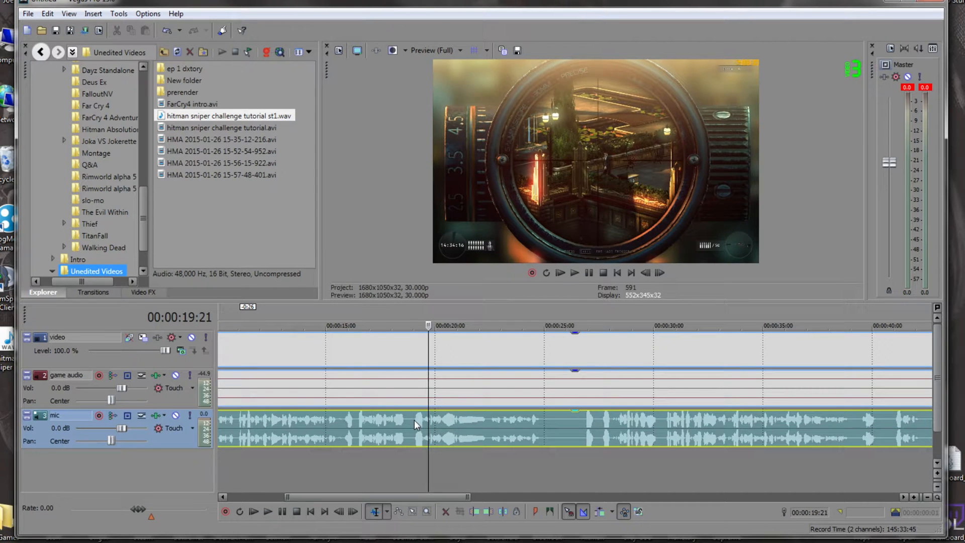
Try splitting the grouped clips at 00:00:18:24, then undo the split
left_click(412, 420)
left_click(409, 424)
key("s")
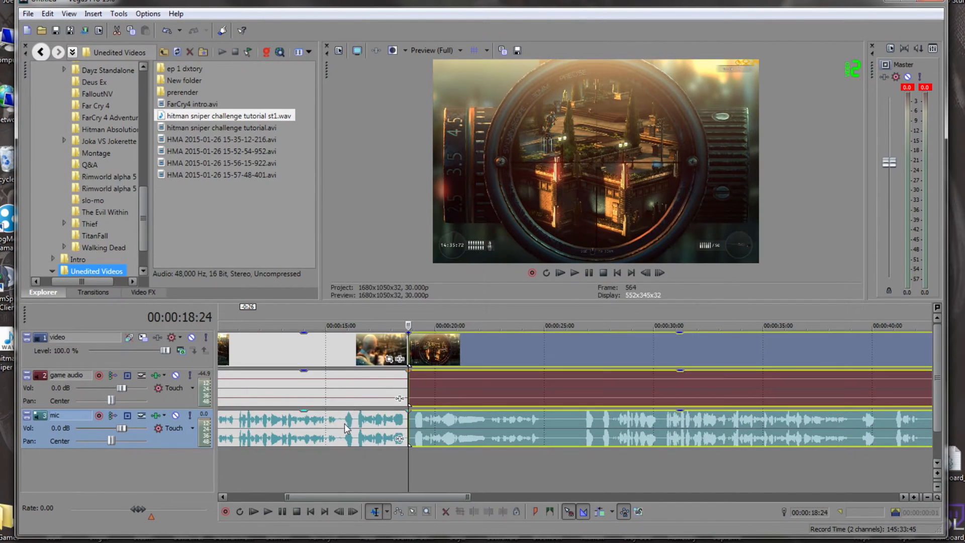
left_click(344, 427)
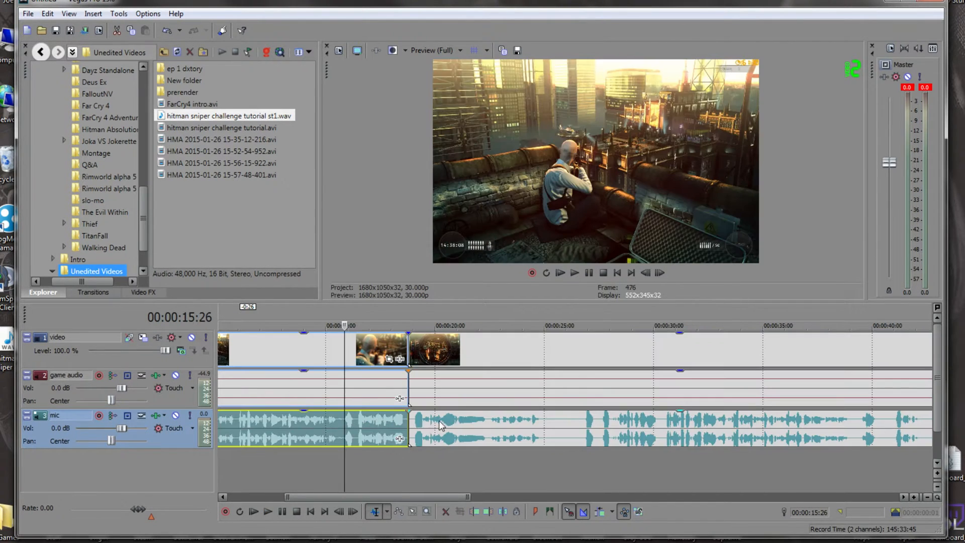
left_click(406, 423)
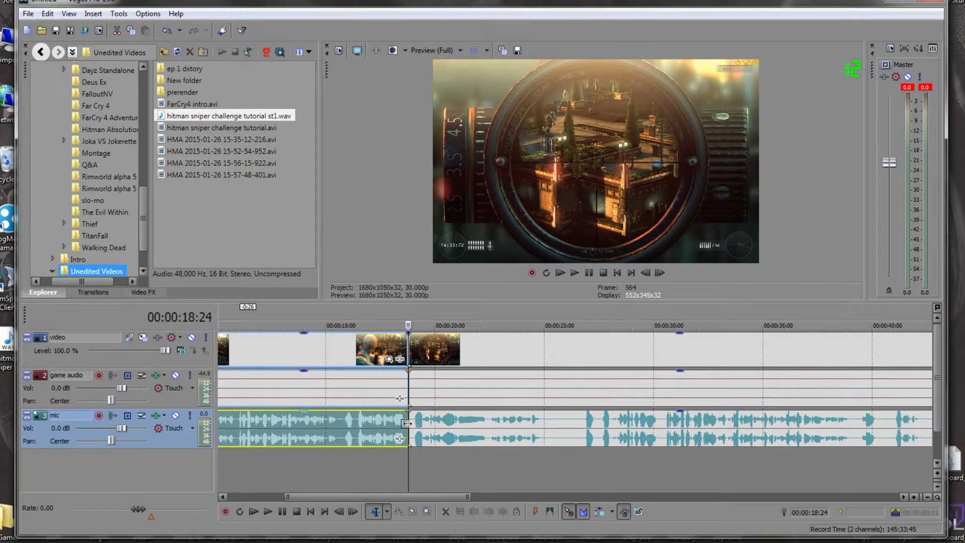
key("ctrl+z")
Split the grouped clips at 00:00:18:25, in the pause of the mic waveform
left_click(475, 392)
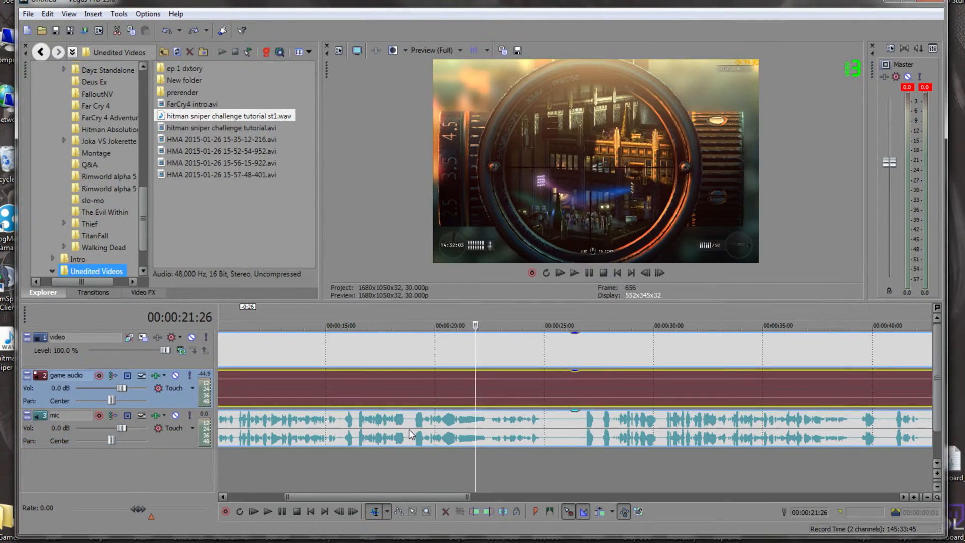
left_click(409, 432)
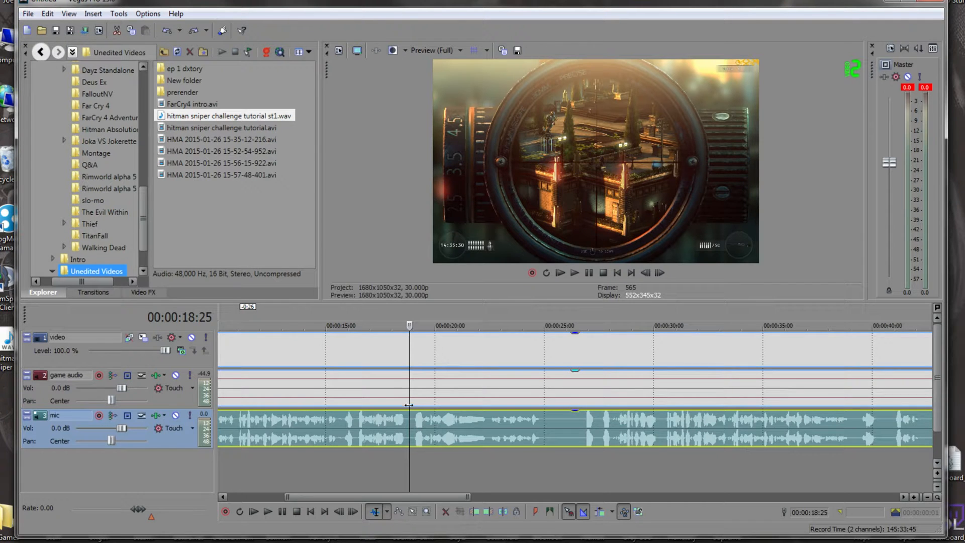
right_click(409, 423)
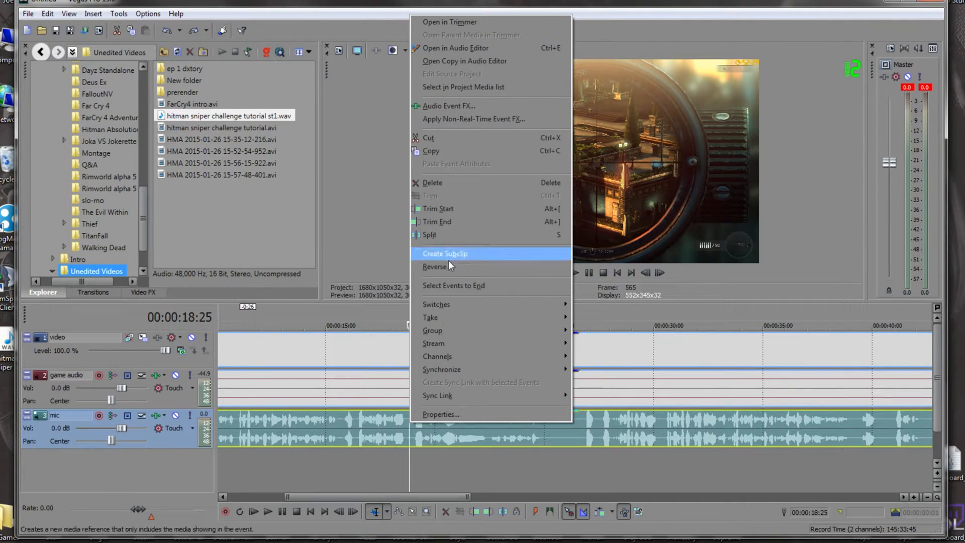
left_click(444, 236)
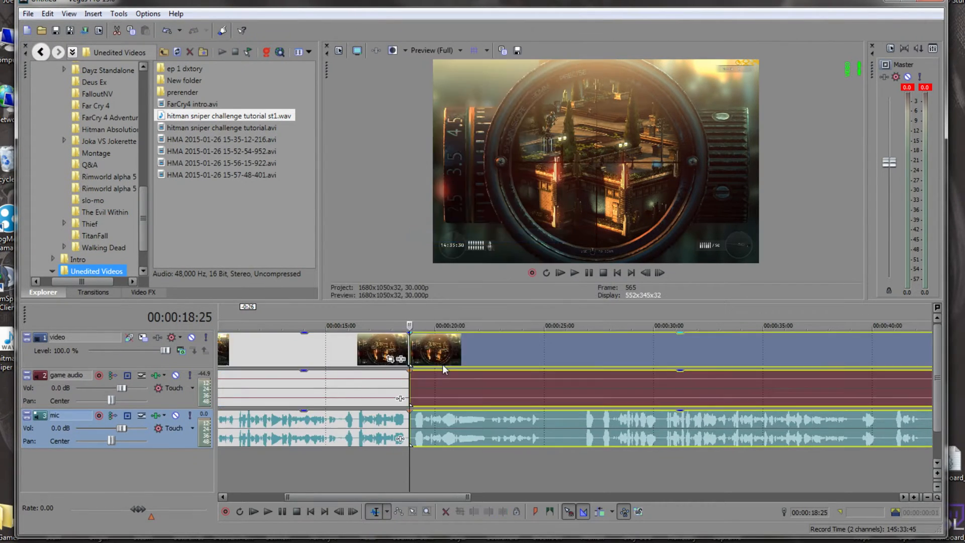
Split the second section of the grouped clips at 00:00:27:17
left_click(546, 426)
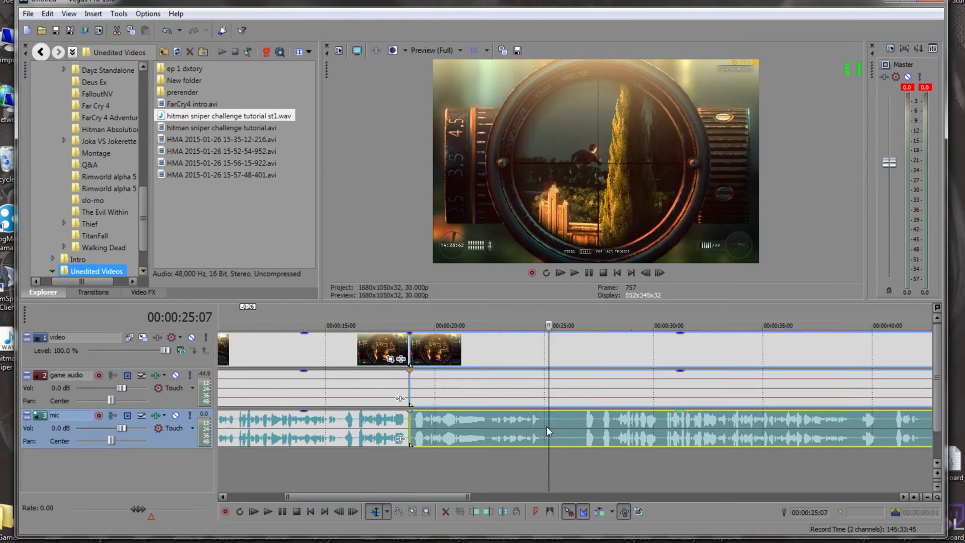
left_click(560, 430)
left_click(574, 430)
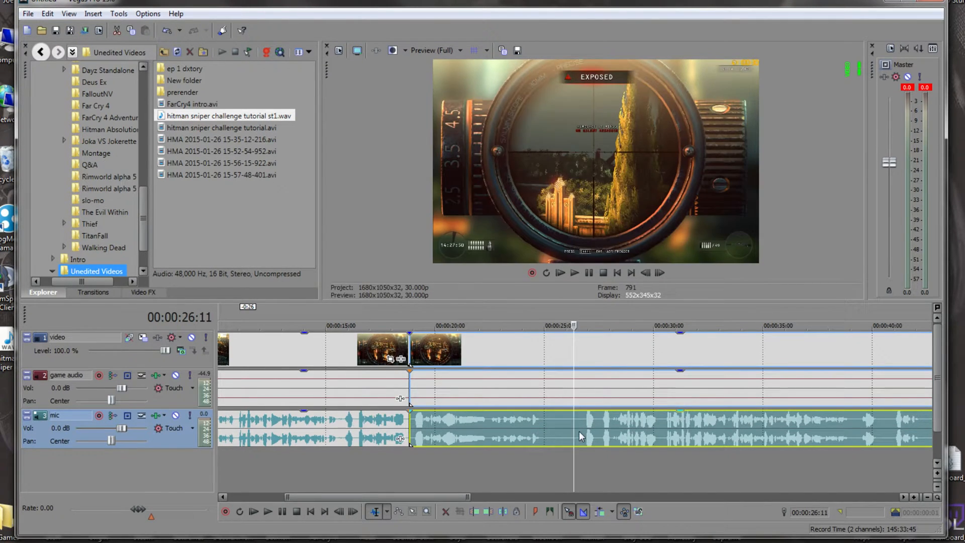
left_click(579, 430)
left_click(597, 429)
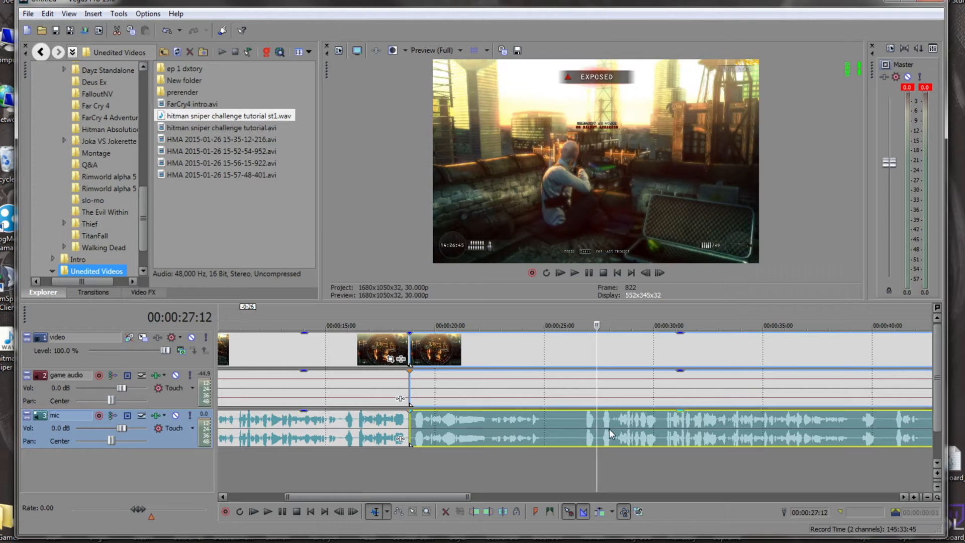
left_click(609, 428)
left_click(599, 429)
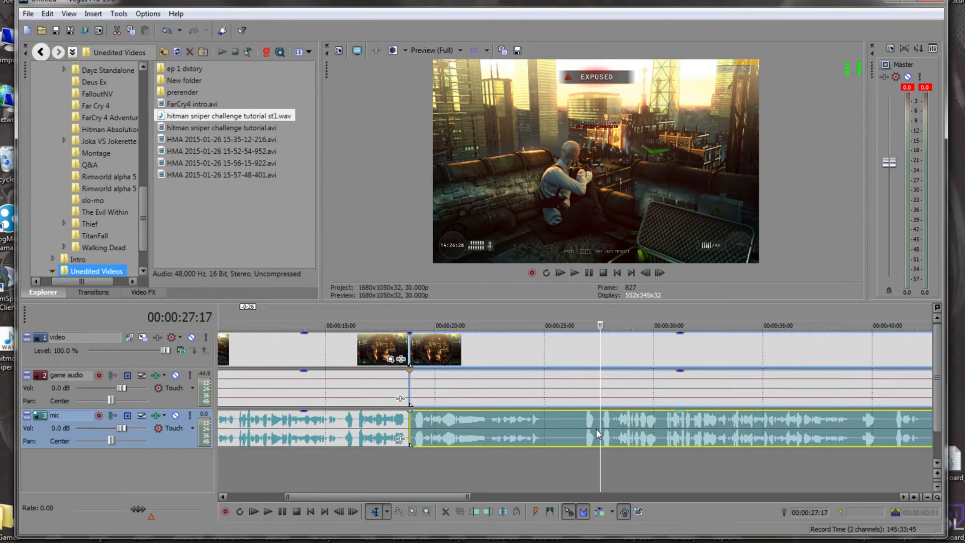
key("s")
Delete the first and last sections on all tracks and move the remaining middle section to the start of the timeline
left_click(295, 390)
scroll(354, 391, "down", 3)
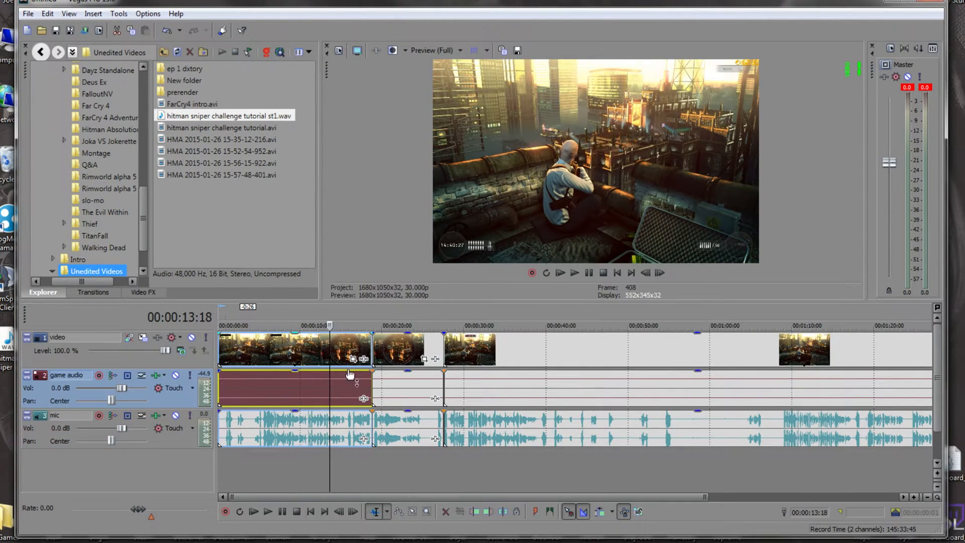
left_click(308, 385)
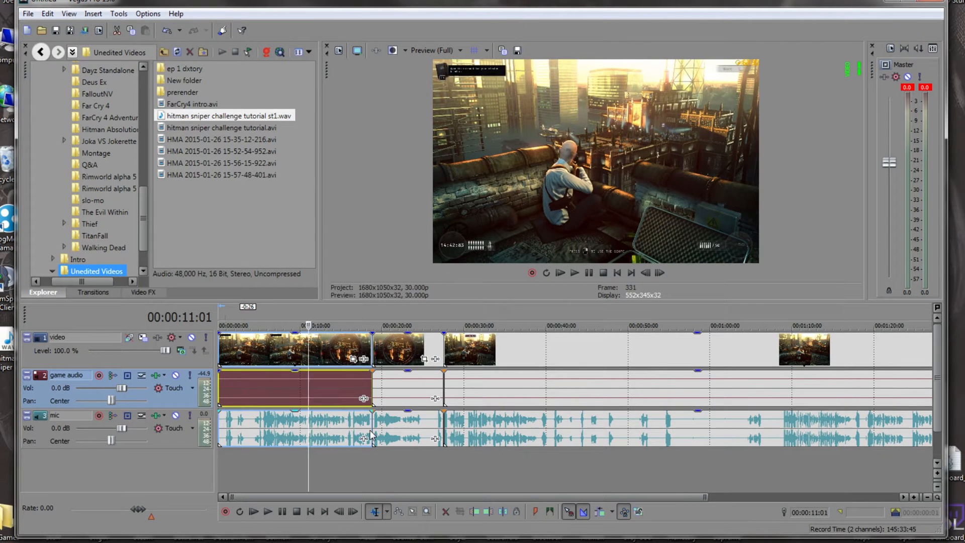
key("Delete")
left_click(516, 390)
key("Delete")
left_click_drag(391, 353, 236, 352)
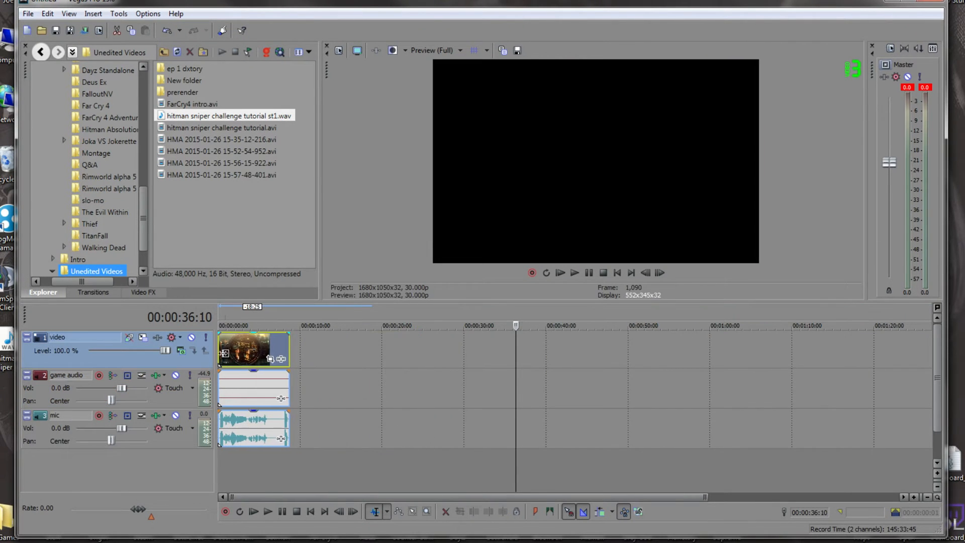
Play the remaining section from near its beginning to check the video with both audio tracks
left_click(251, 352)
scroll(252, 351, "up", 5)
scroll(254, 351, "up", 2)
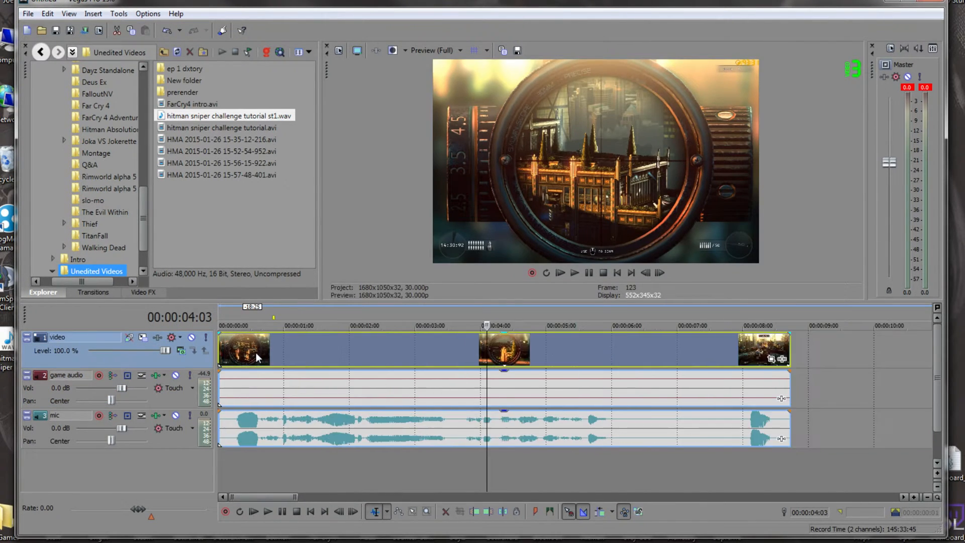
left_click(229, 437)
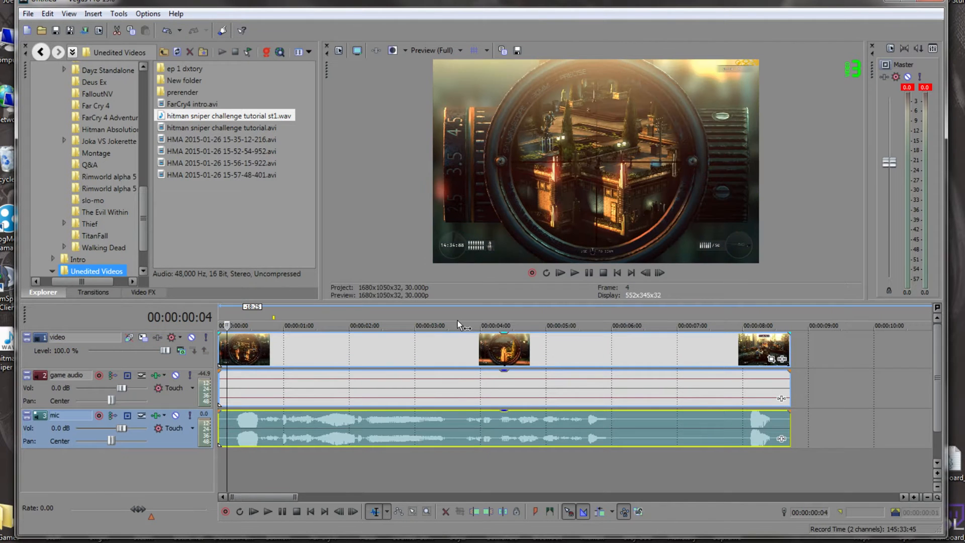
left_click(575, 273)
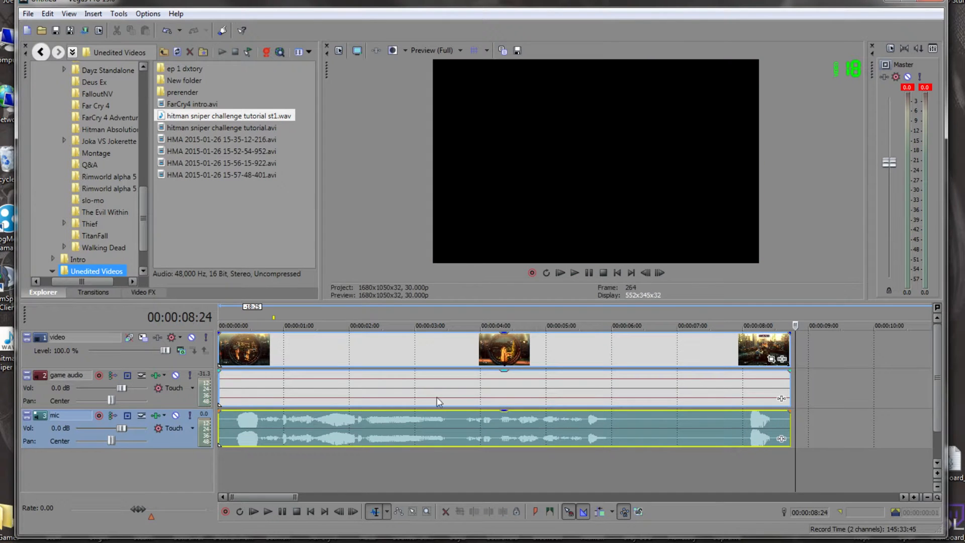
left_click(406, 388)
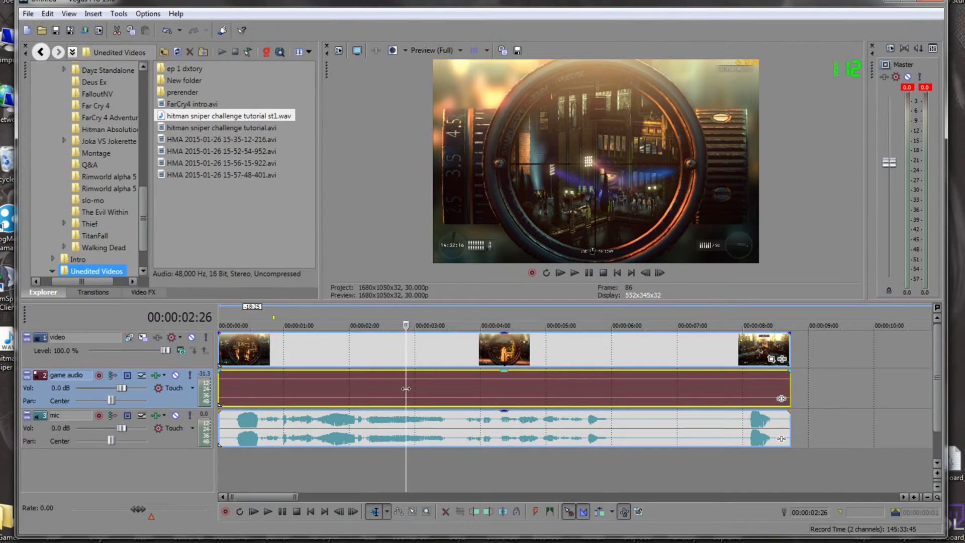
left_click(324, 393)
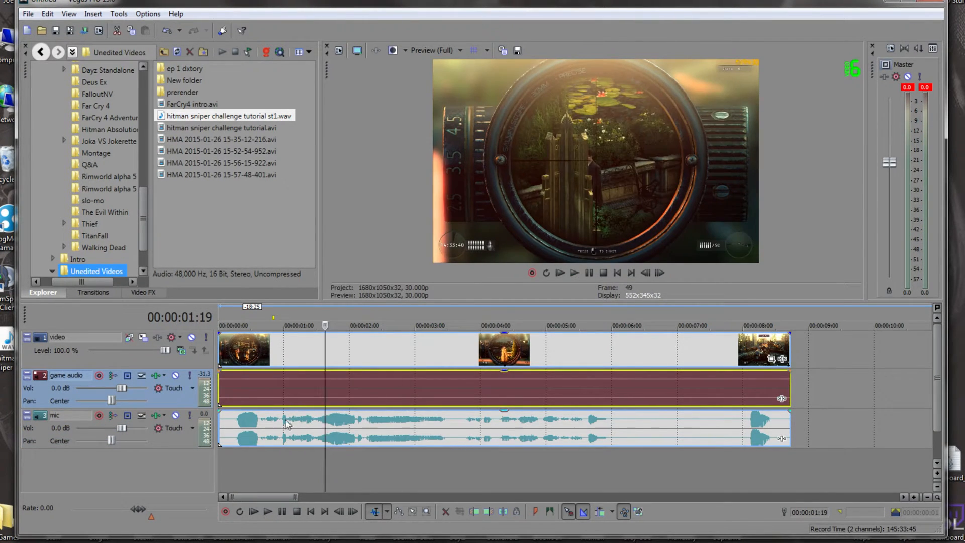
left_click(282, 426)
left_click(339, 390)
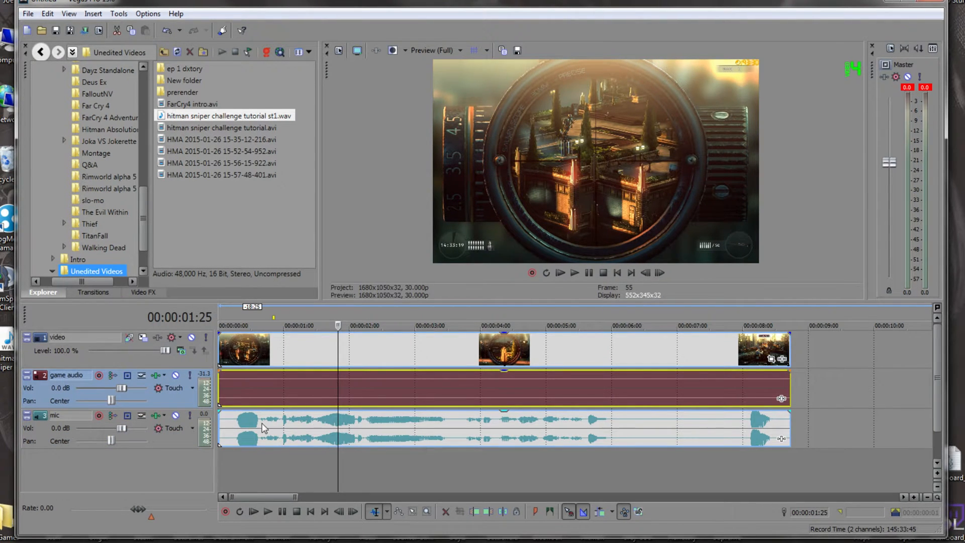
Play the trimmed section from near its start to compare the loudness of the mic and game audio
left_click(273, 418)
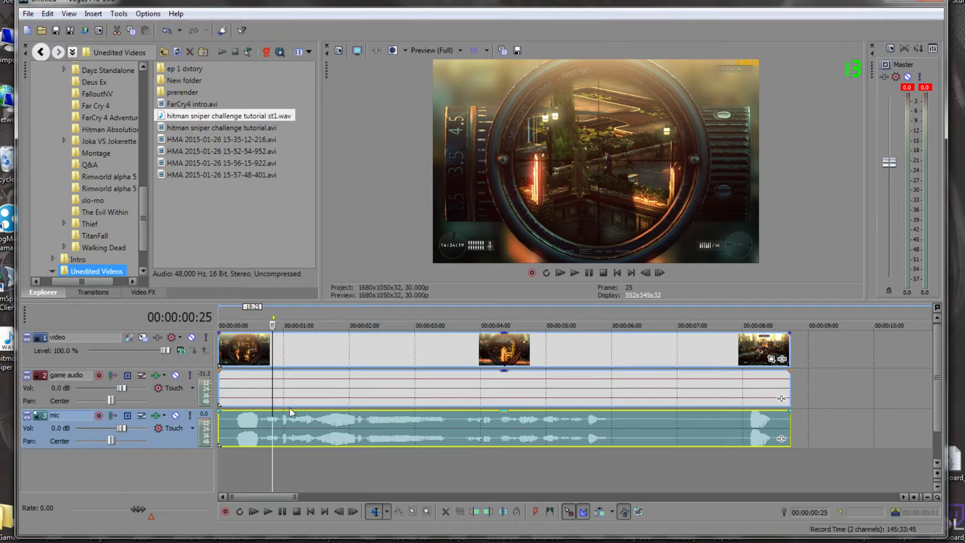
left_click(232, 432)
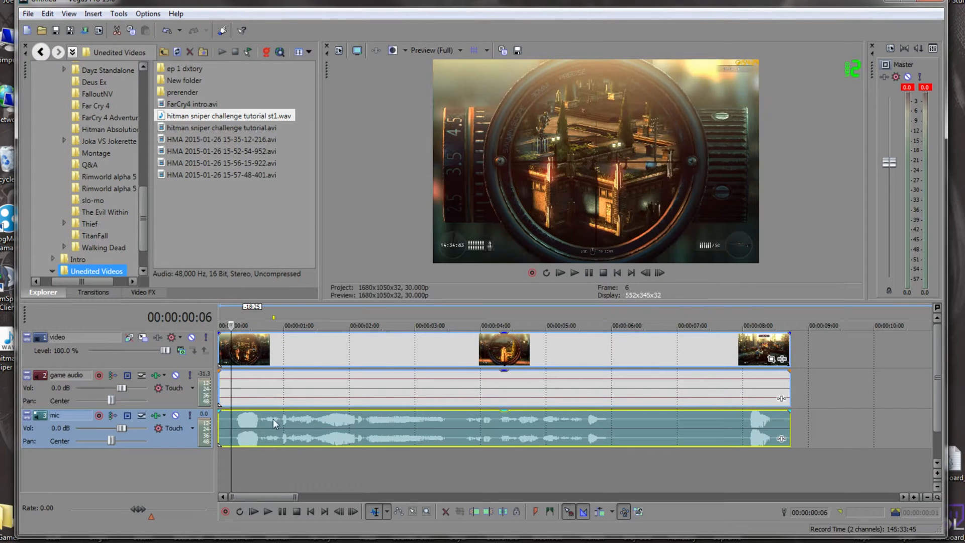
left_click(575, 273)
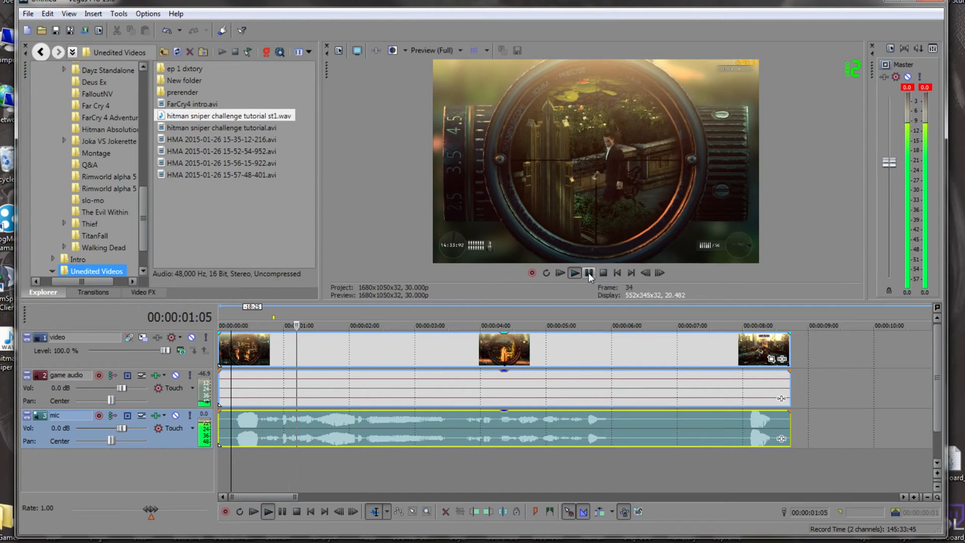
left_click(589, 273)
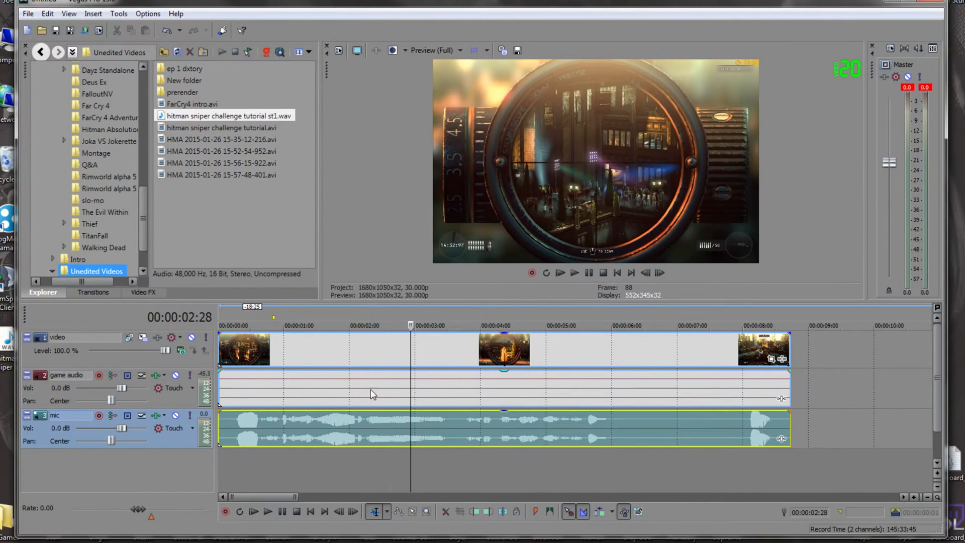
Set the game audio track volume to 12.0 dB and the mic track to -7.7 dB, and play from near the start
left_click(225, 424)
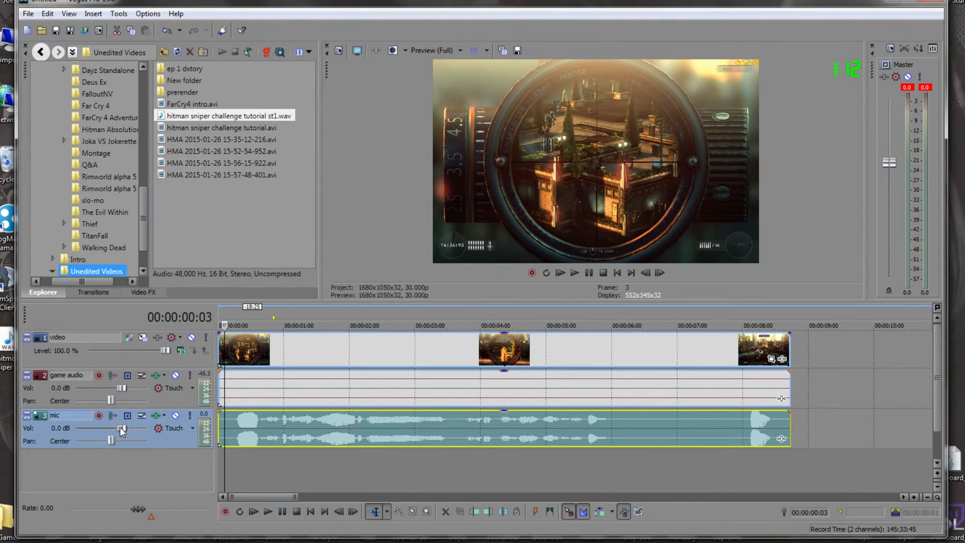
left_click_drag(122, 428, 94, 427)
left_click_drag(121, 388, 146, 389)
left_click_drag(108, 428, 104, 428)
left_click(572, 273)
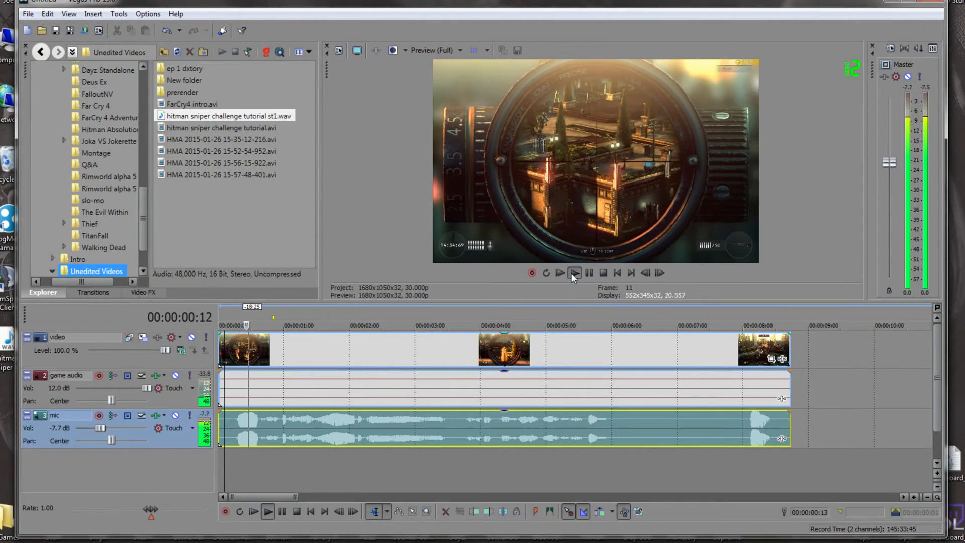
Lower the mic track volume to -15.2 dB, replaying the section from near its start to check the balance
left_click_drag(100, 428, 97, 428)
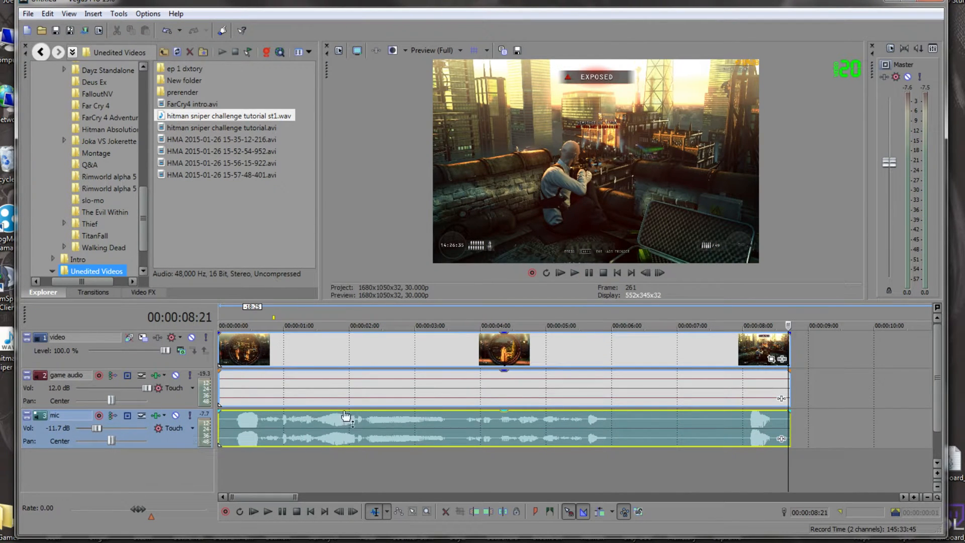
left_click(228, 427)
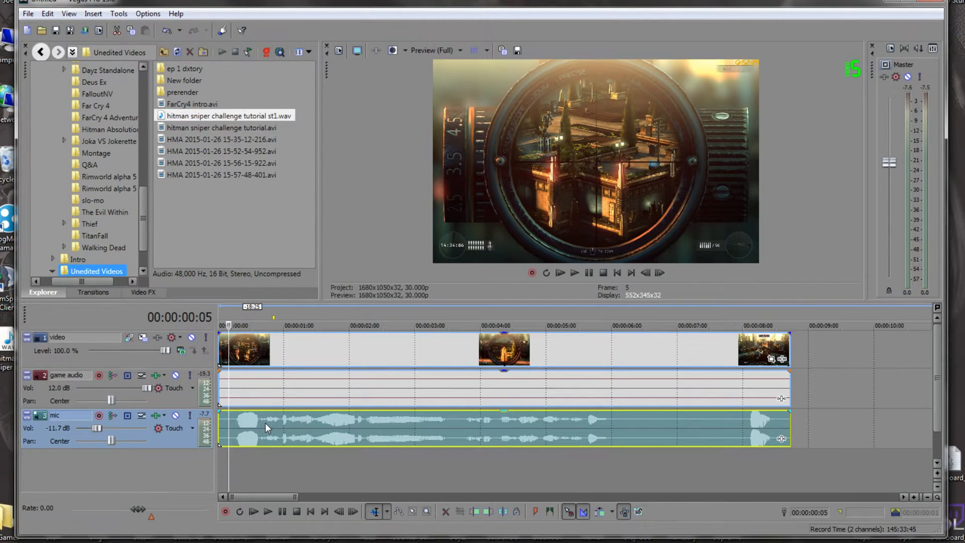
left_click_drag(96, 428, 95, 429)
left_click(575, 273)
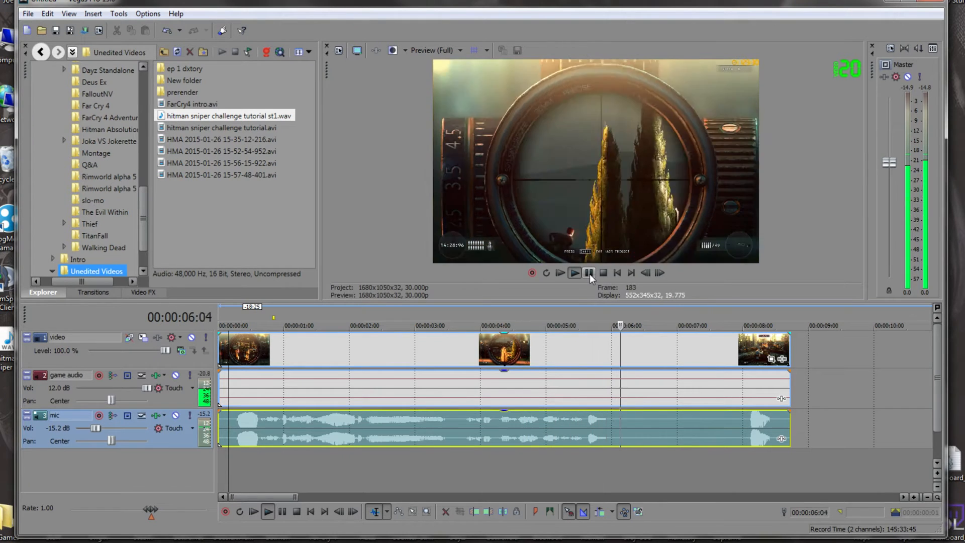
left_click(589, 272)
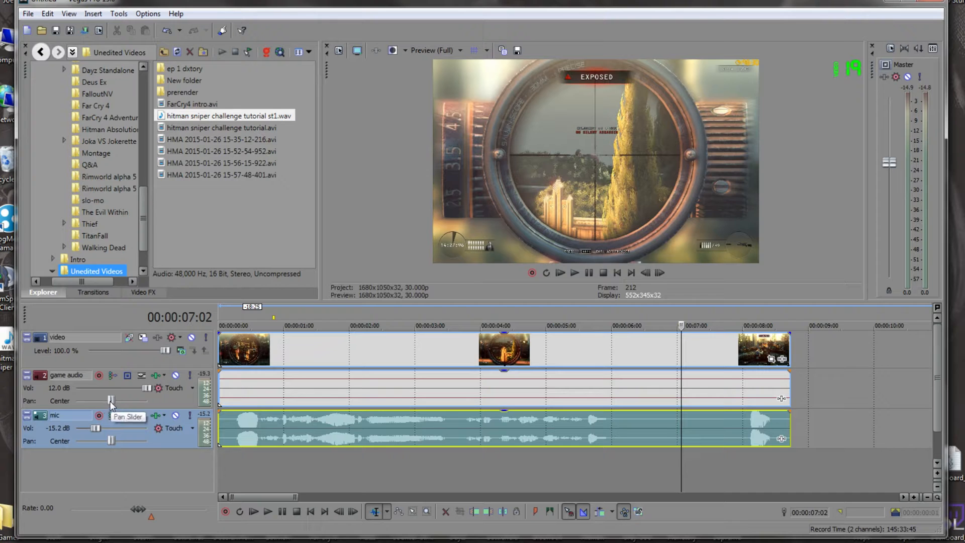
Raise the master output volume to 1.3 dB, playing the section between adjustments to check the level
left_click(307, 395)
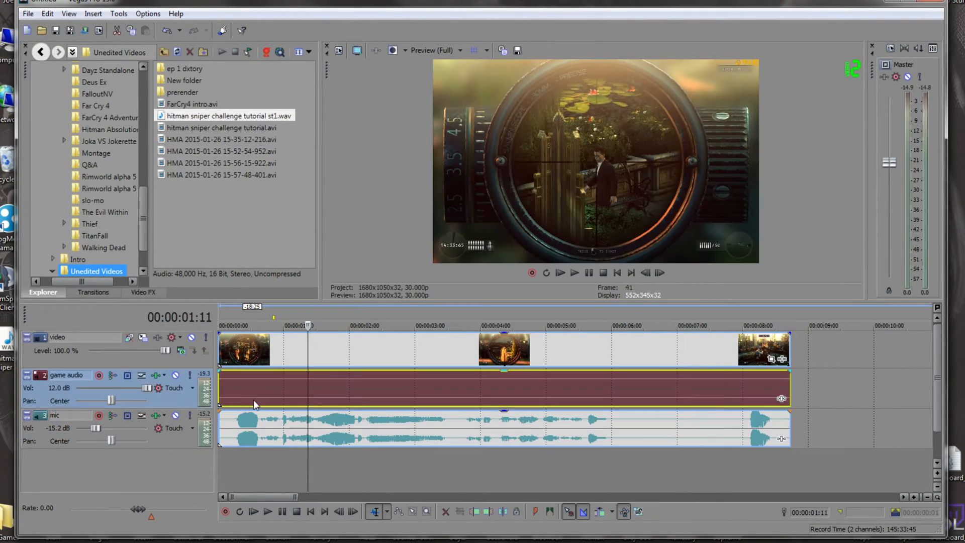
left_click(361, 386)
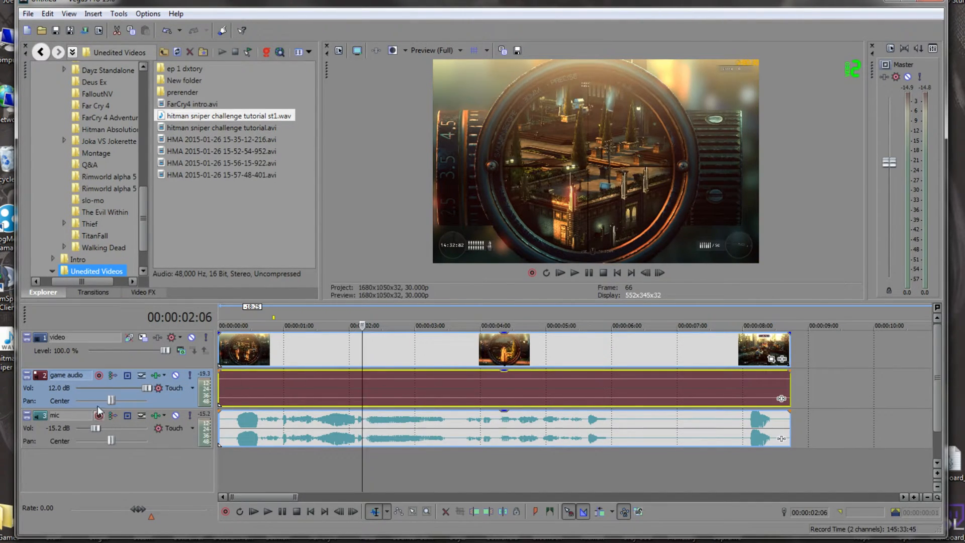
left_click(275, 381)
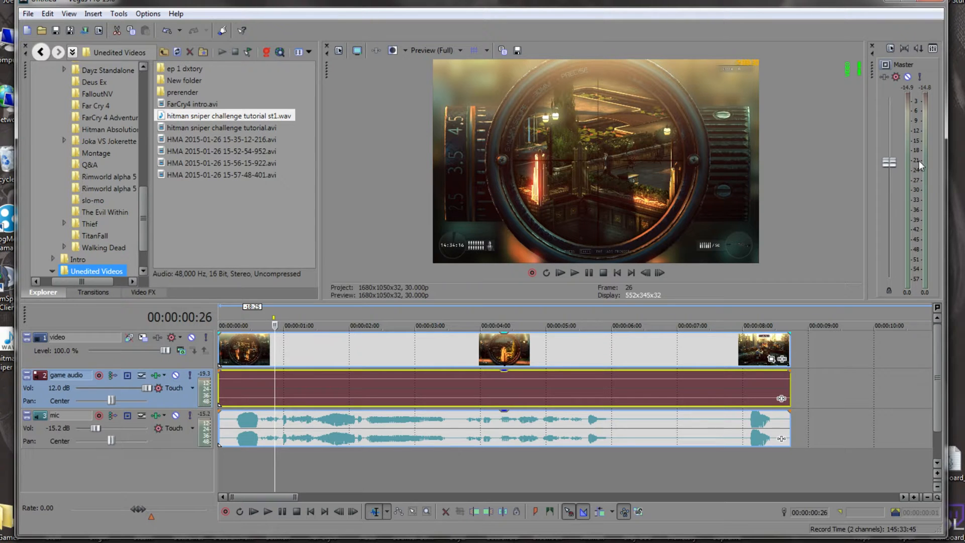
left_click_drag(891, 162, 893, 168)
left_click_drag(894, 159, 893, 133)
left_click(574, 272)
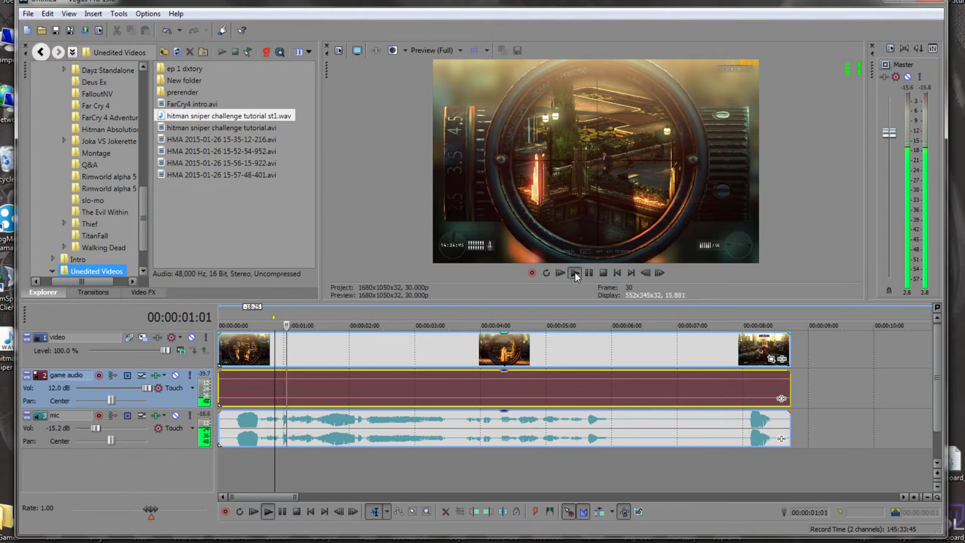
mouse_move(884, 141)
left_mouse_down()
mouse_move(896, 129)
mouse_move(893, 97)
mouse_move(893, 141)
left_mouse_up()
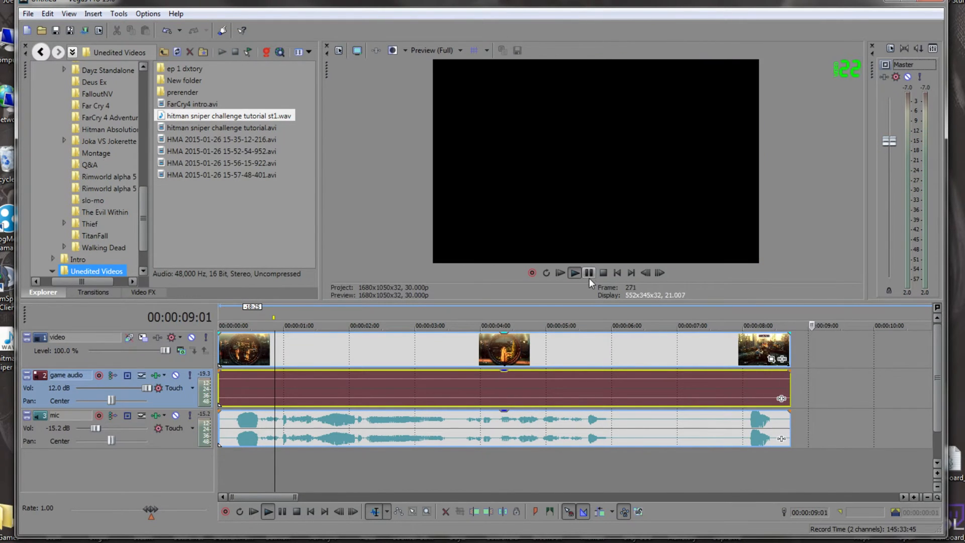
left_click(590, 276)
left_click(337, 355)
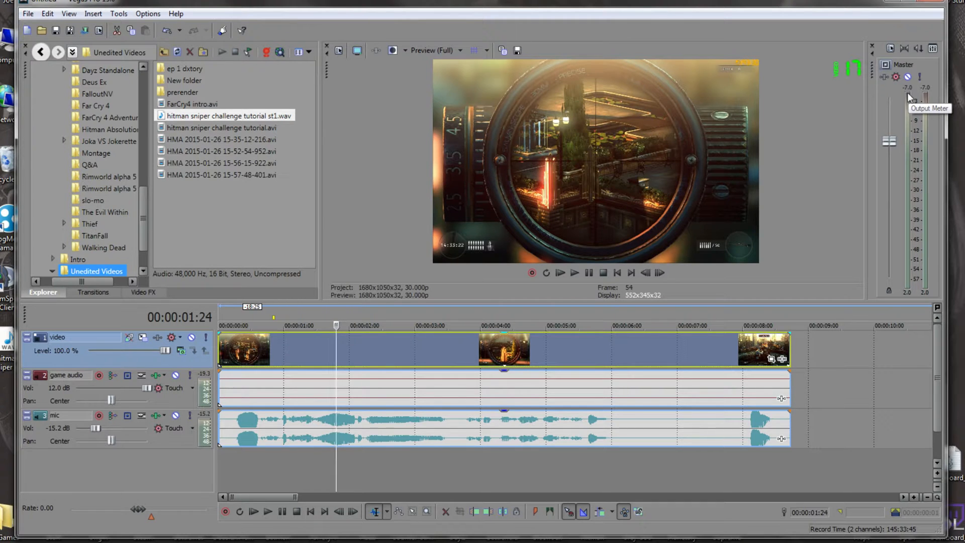
left_click_drag(892, 143, 891, 172)
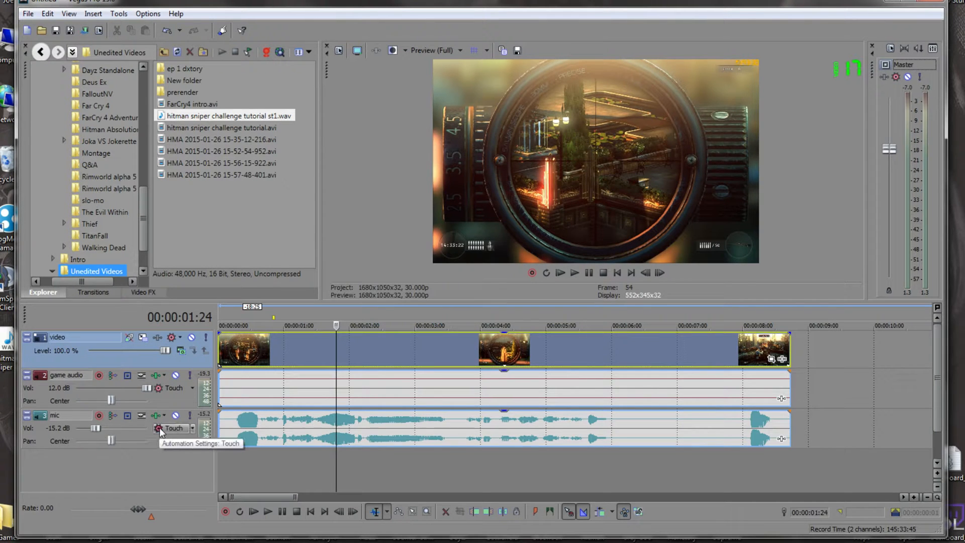
left_click(244, 421)
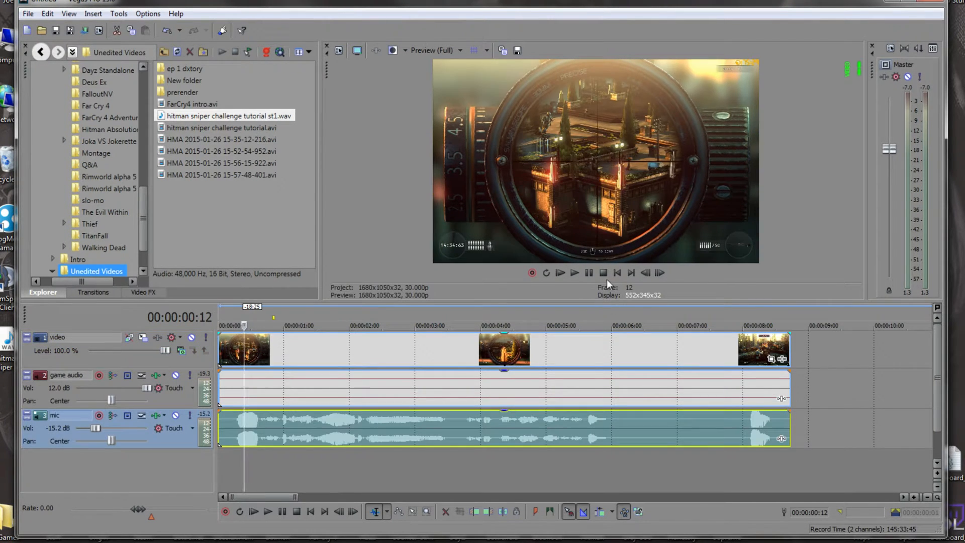
left_click(574, 273)
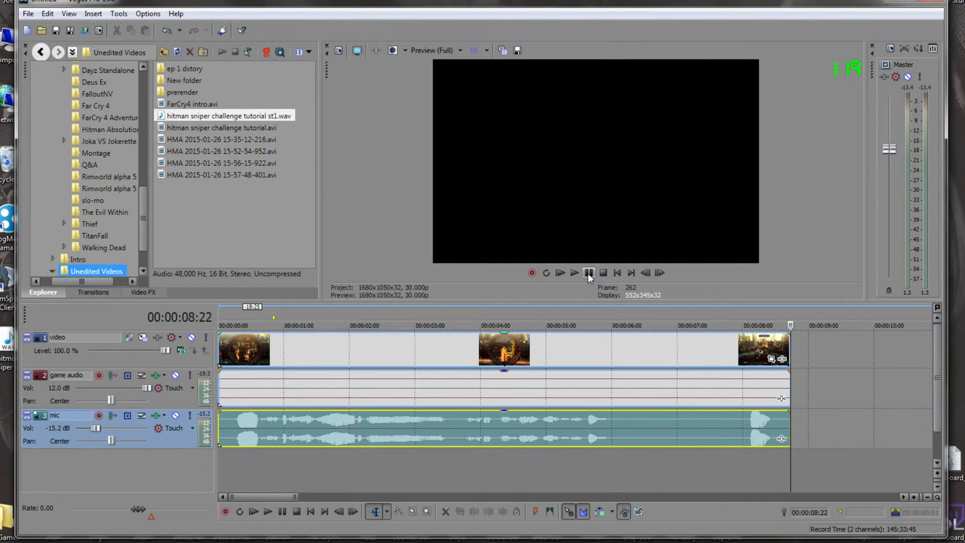
Split the mic clip at 00:00:00:08 and 00:00:00:19 to isolate the first loud burst of the waveform
left_click(233, 386)
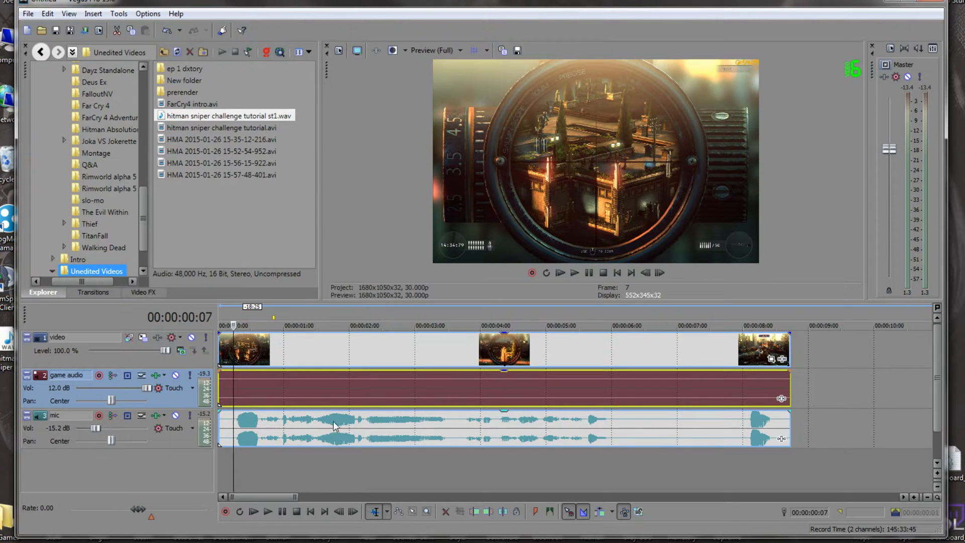
scroll(291, 426, "up", 4)
scroll(352, 427, "down", 2)
scroll(310, 426, "up", 3)
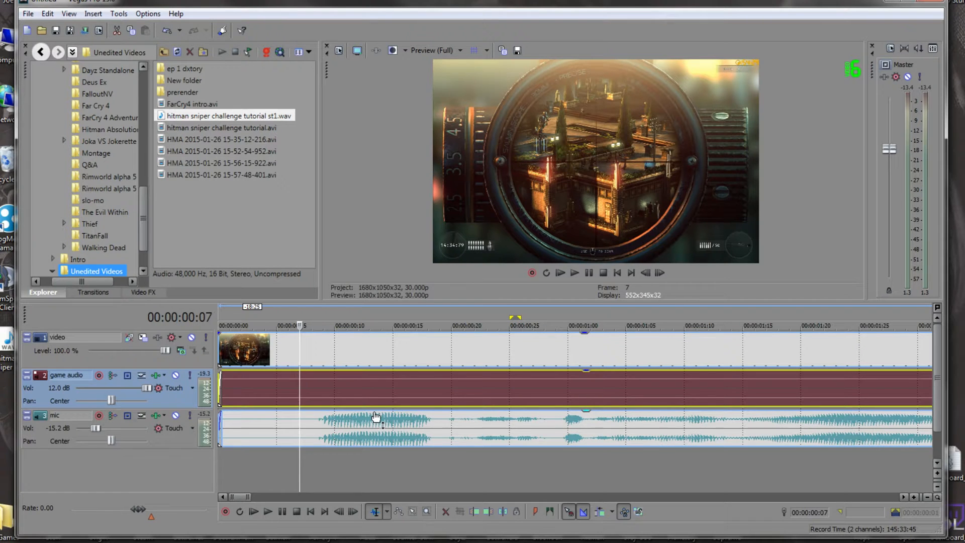
left_click(317, 426)
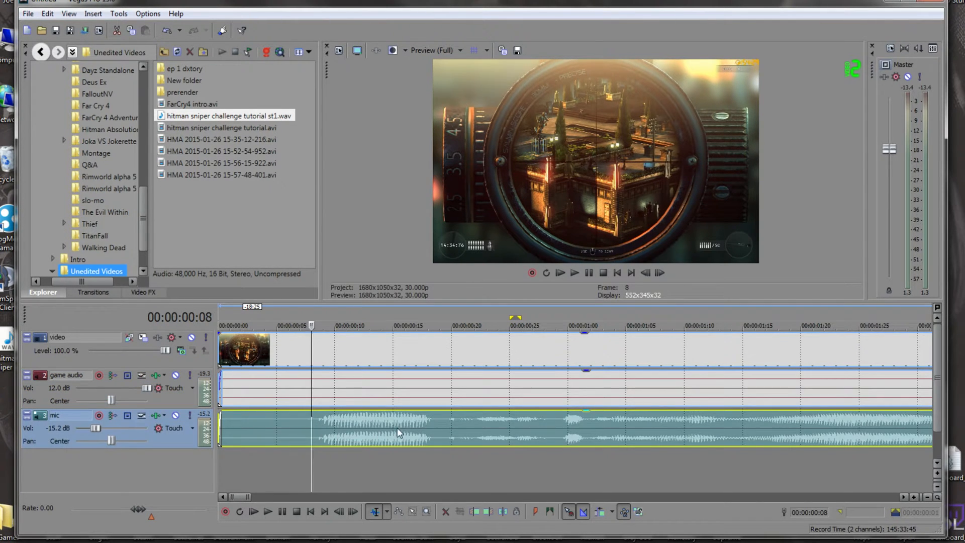
key("s")
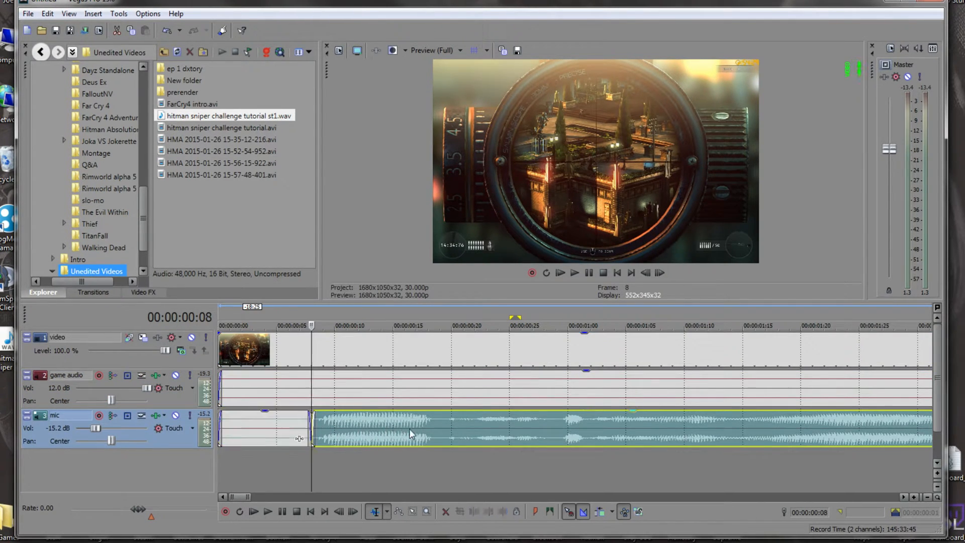
left_click(437, 423)
key("s")
Sharply lower the gain of the mic section between 00:00:00:08 and 00:00:00:19, playing it before and after to compare
left_click(374, 425)
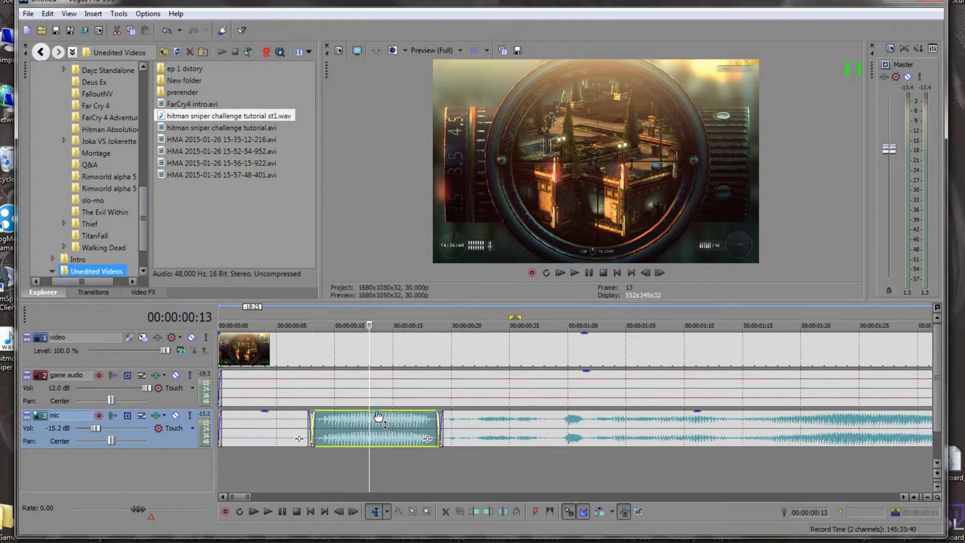
mouse_move(376, 412)
left_mouse_down()
mouse_move(377, 436)
mouse_move(381, 411)
left_mouse_up()
left_click_drag(311, 466, 439, 466)
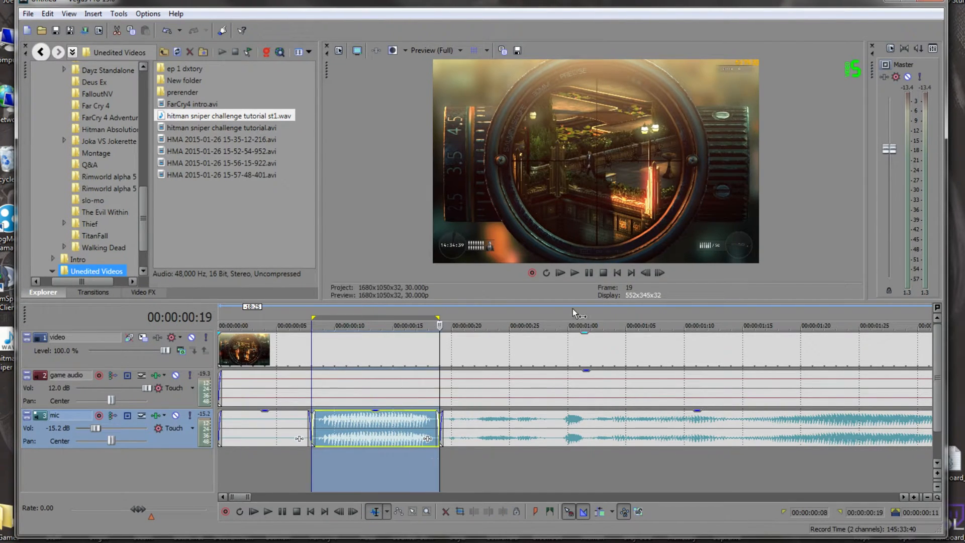
left_click(575, 273)
left_click_drag(374, 412, 377, 444)
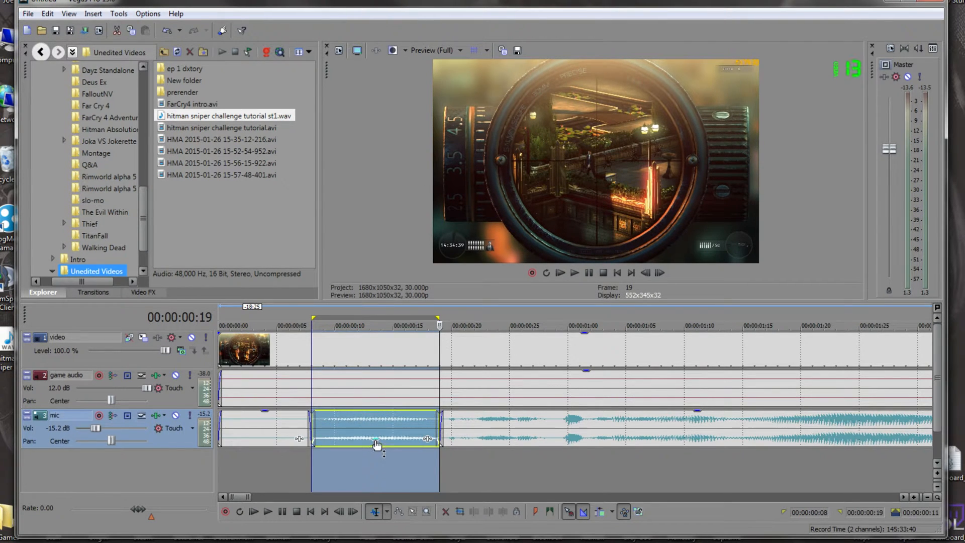
left_click(267, 427)
left_click(575, 272)
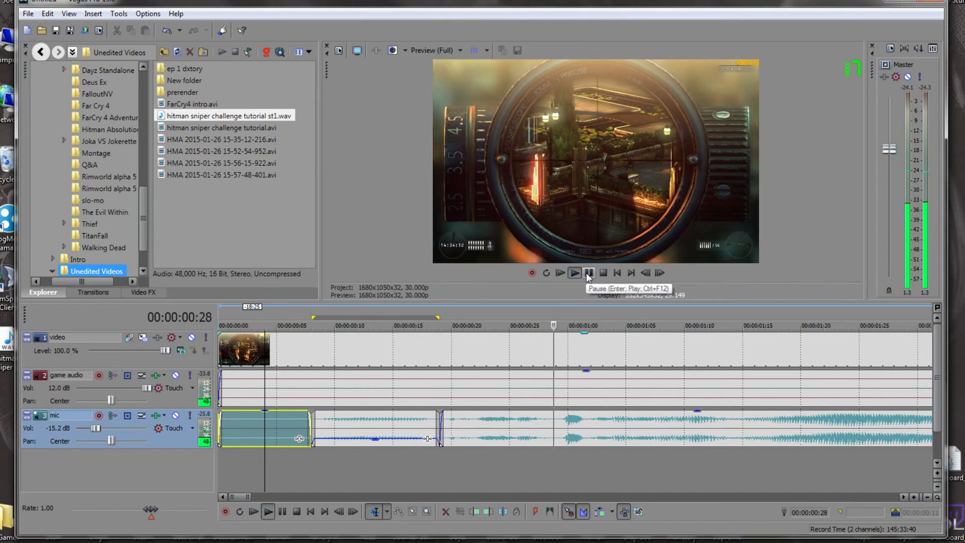
left_click(588, 272)
Split all tracks at 00:00:00:29, just before the next short peak in the mic waveform
left_click(358, 460)
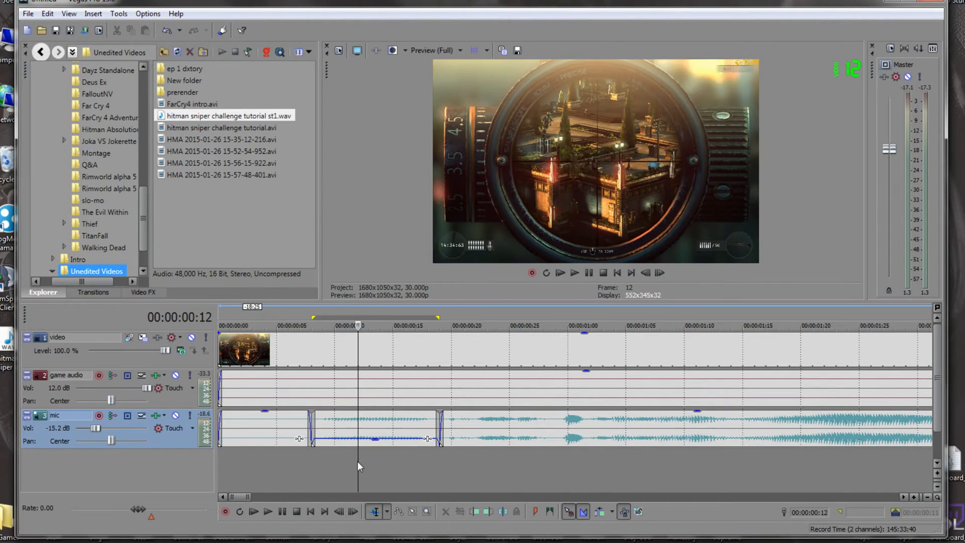
scroll(427, 411, "down", 2)
scroll(446, 413, "down", 1)
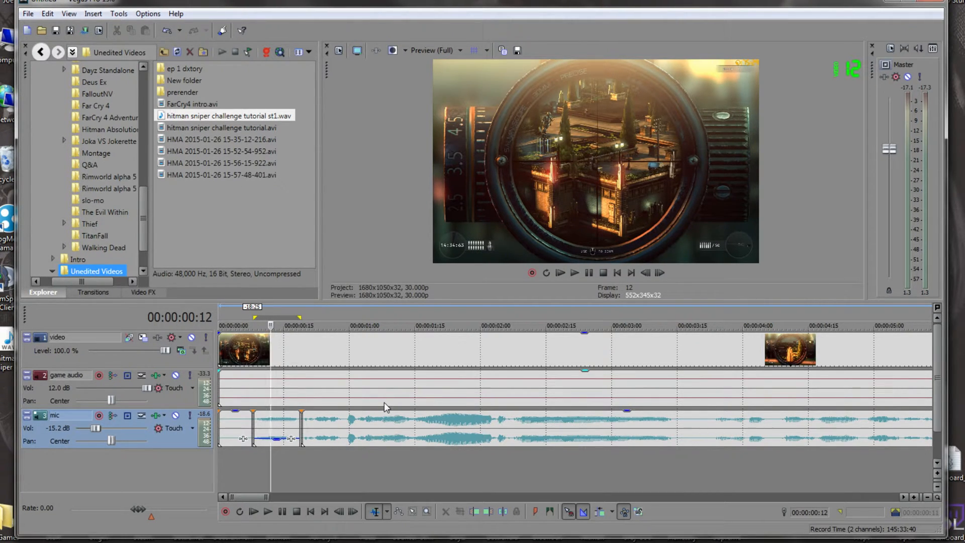
left_click(344, 463)
scroll(352, 437, "up", 4)
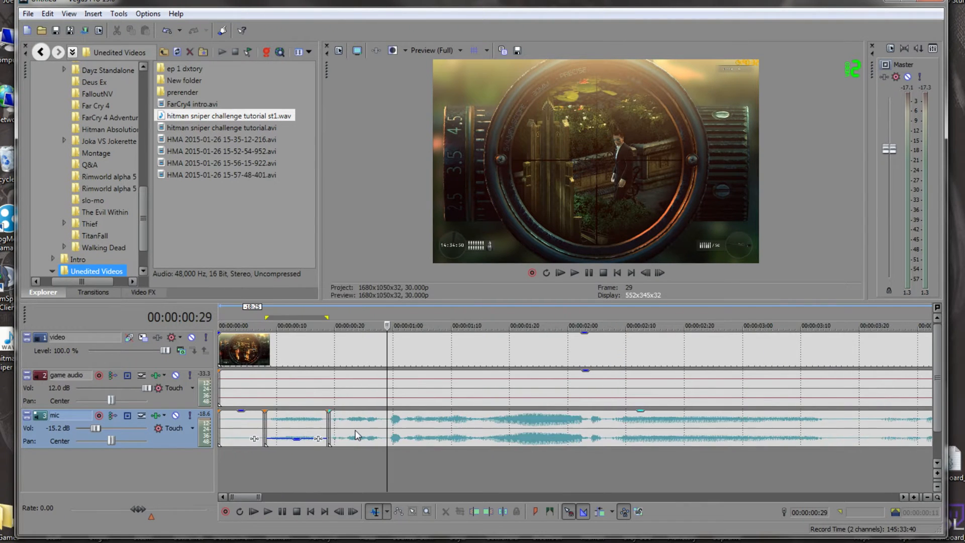
key("s")
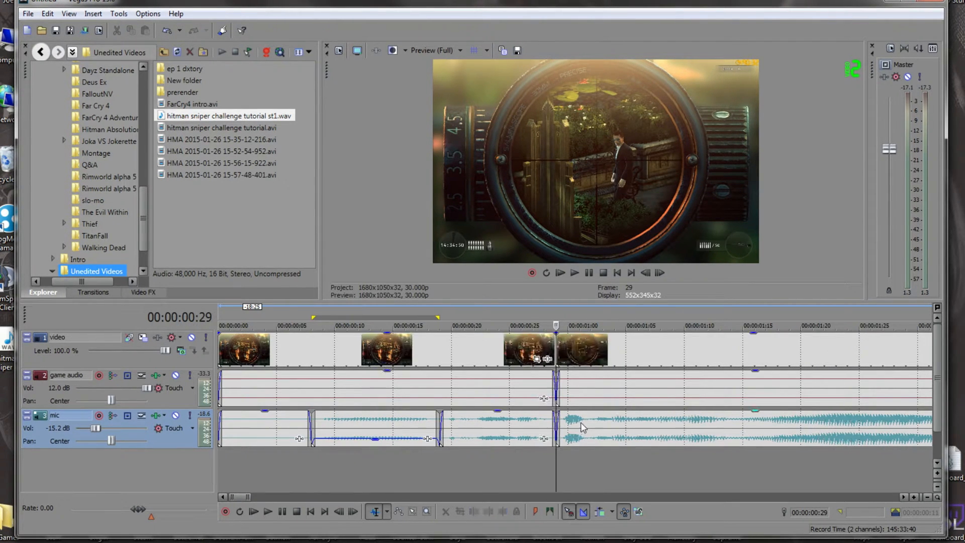
Split the mic clip at about 00:00:01:02, just after the short peak
left_click(570, 425)
key("Right")
key("Right")
key("Right")
key("s")
Lower the gain of the short mic section between 00:00:00:29 and about 00:00:01:02
left_click(577, 433)
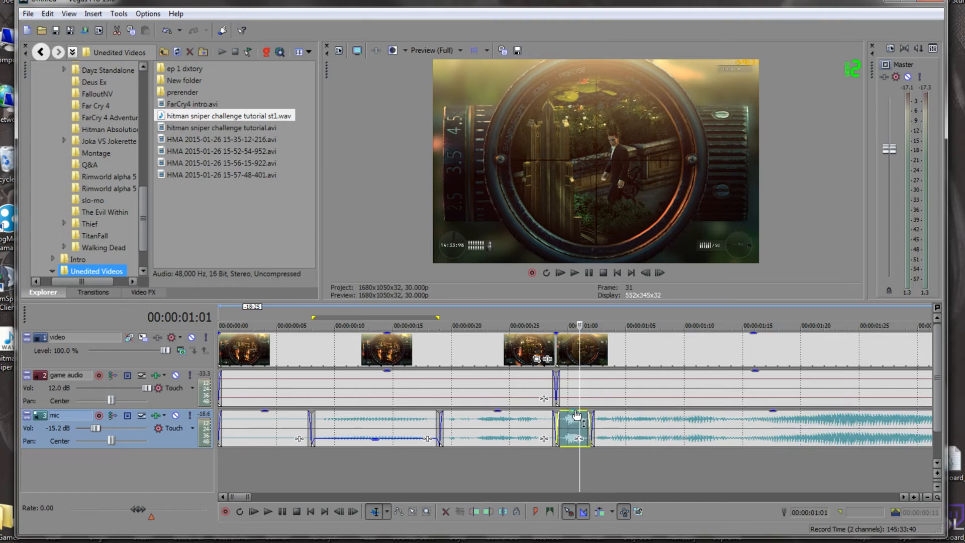
left_click_drag(577, 412, 574, 432)
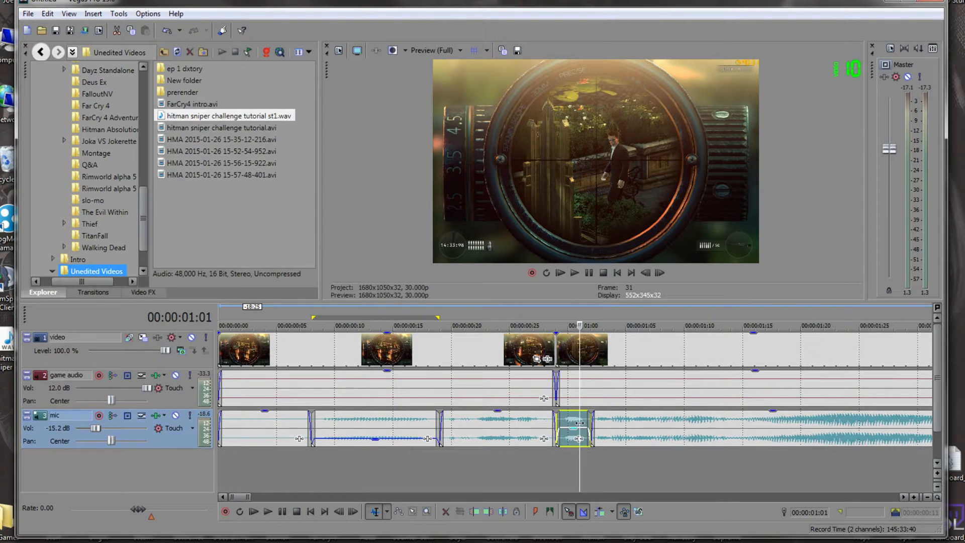
left_click(550, 469)
scroll(556, 460, "down", 3)
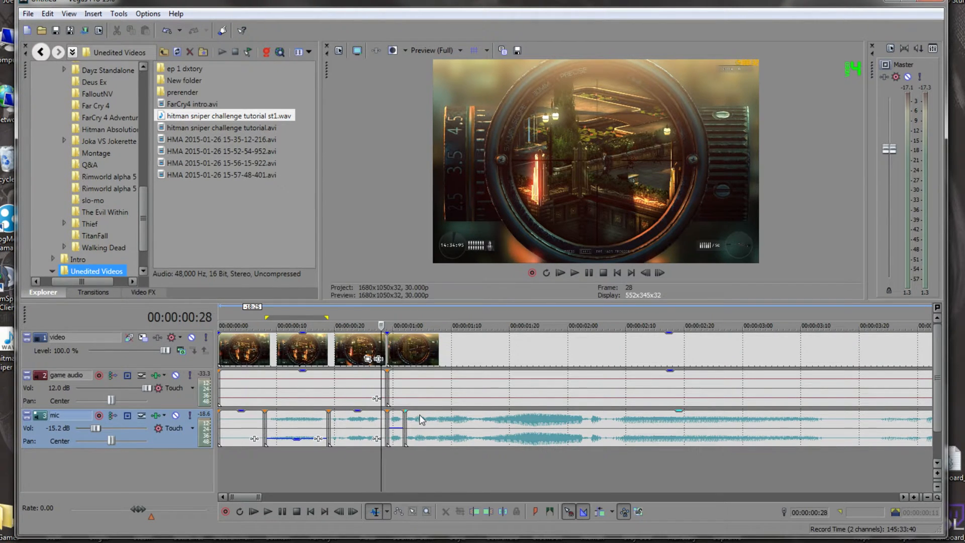
scroll(415, 413, "down", 4)
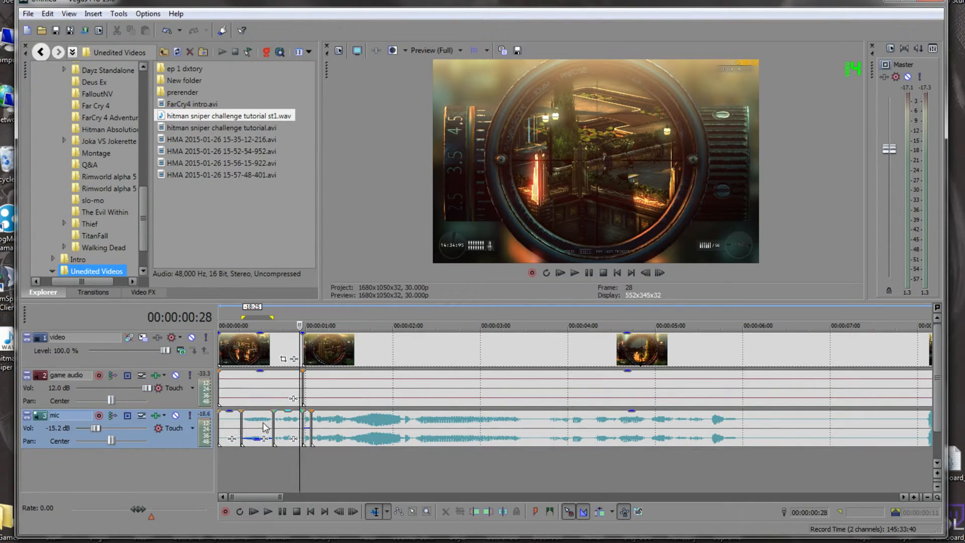
Undo the recent splits and gain changes on the mic track until its clip is one continuous piece again
left_click(364, 351)
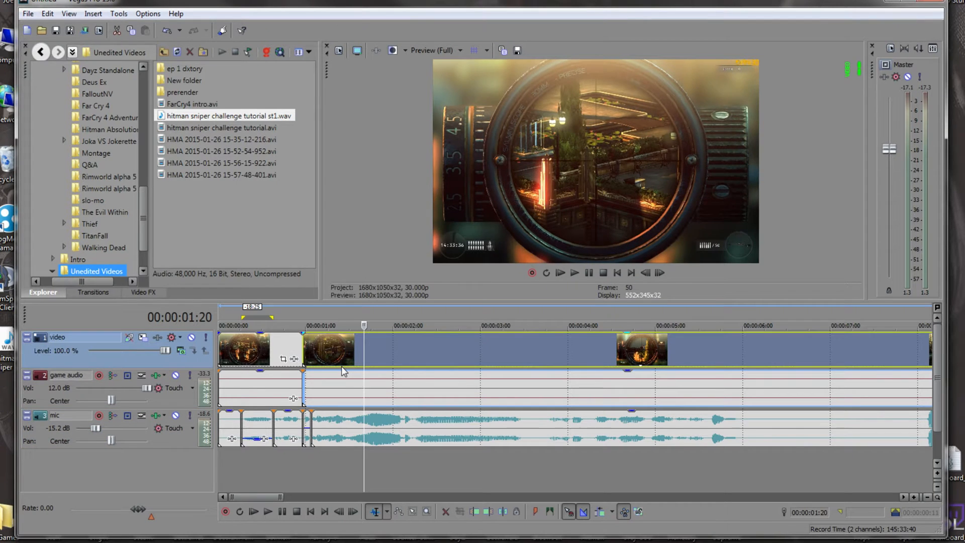
key("Delete")
left_click(324, 354)
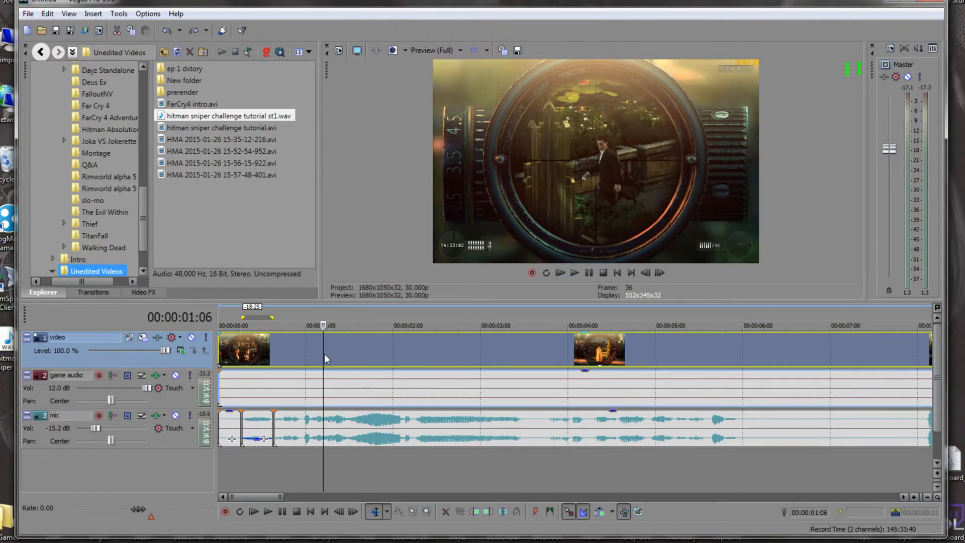
mouse_move(321, 371)
scroll(280, 431, "up", 2)
scroll(280, 431, "up", 2)
key("ctrl+z")
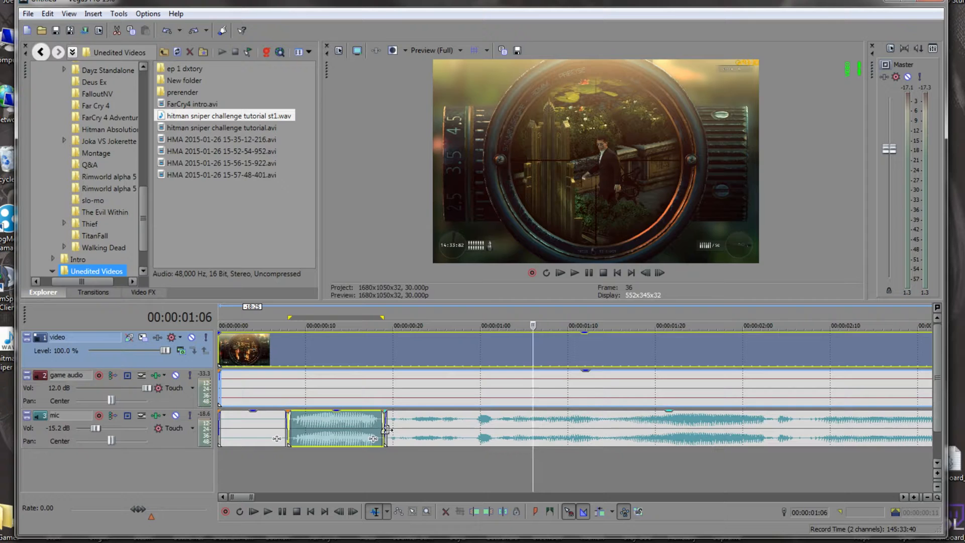
key("ctrl+z")
key("ctrl+z")
left_click(280, 427)
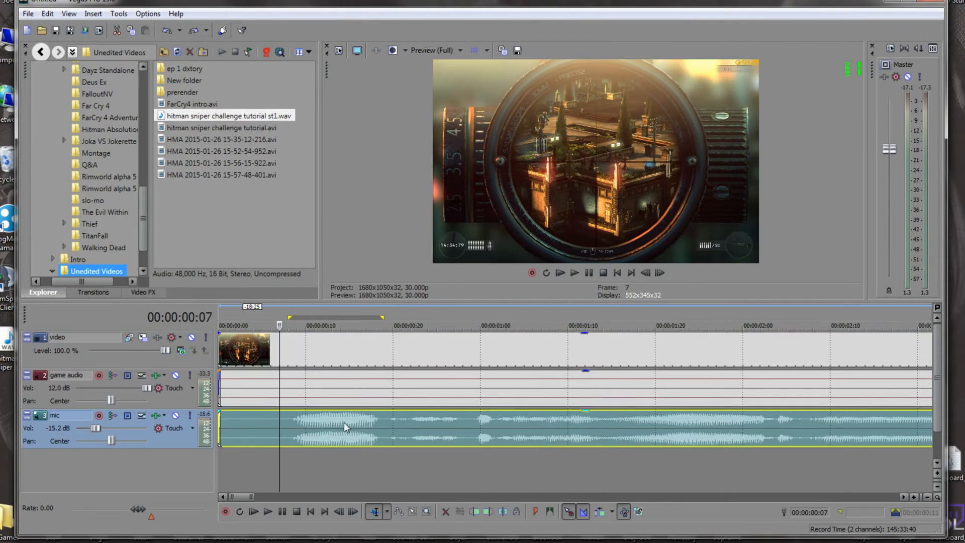
scroll(344, 426, "down", 3)
left_click(49, 15)
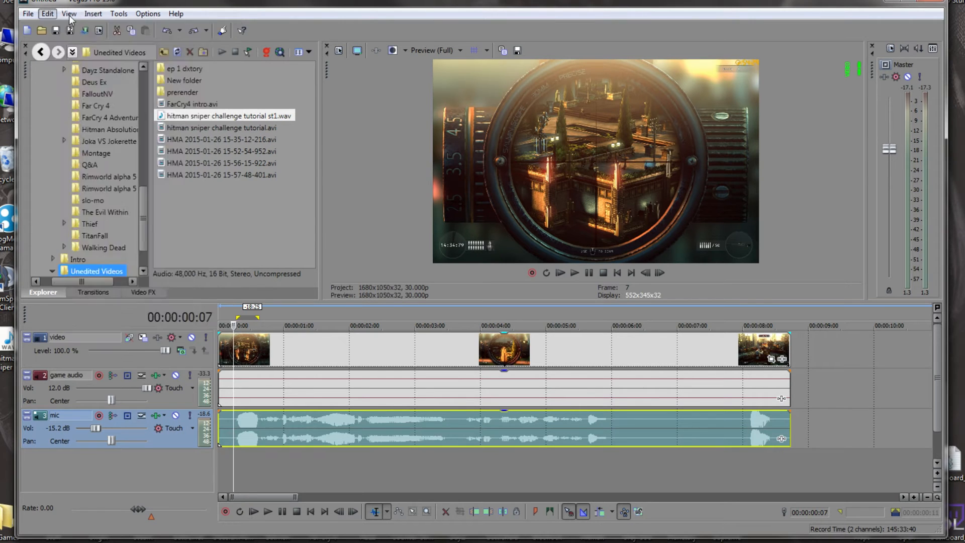
mouse_move(47, 15)
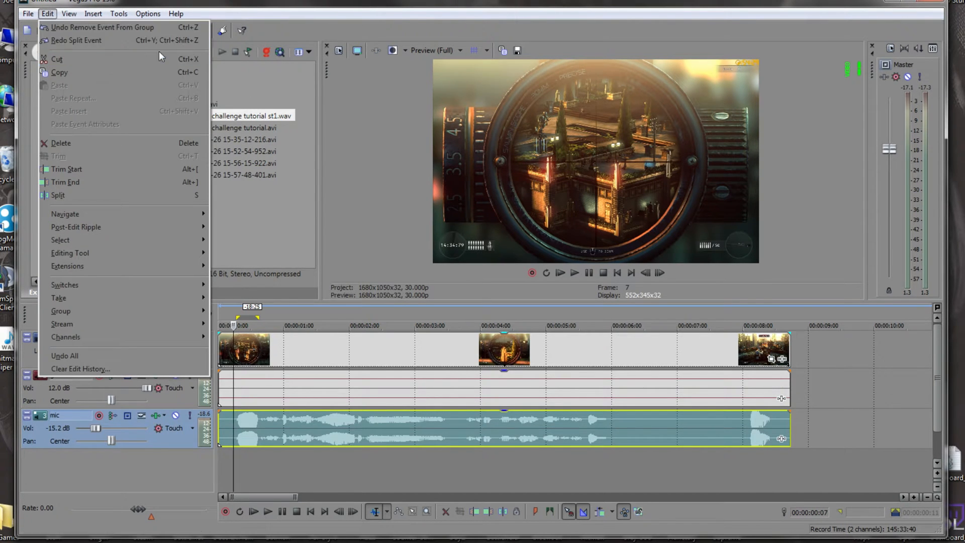
left_click(190, 29)
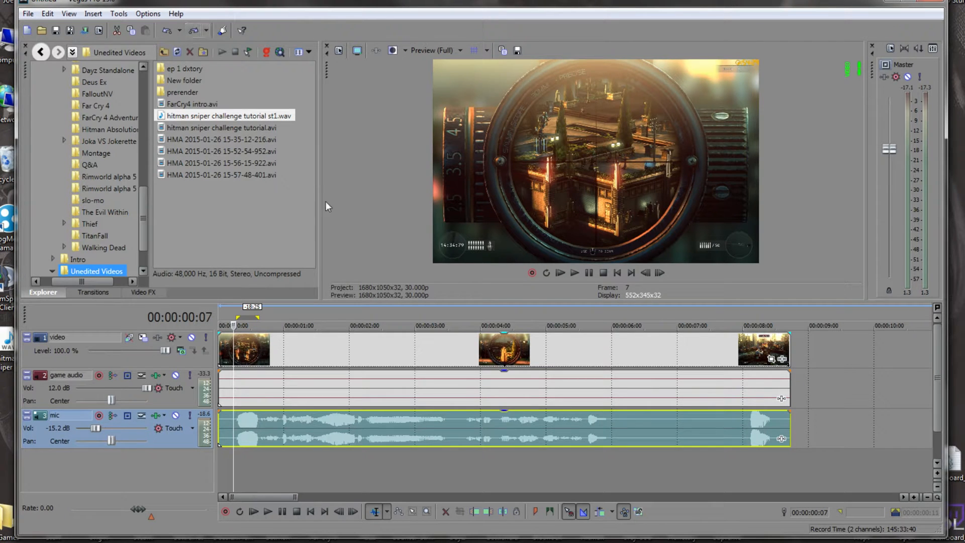
Skim through the video clip from 00:00:00:29 towards its end, finishing at 00:00:08:18, to examine the picture
left_click(282, 324)
left_click(285, 352)
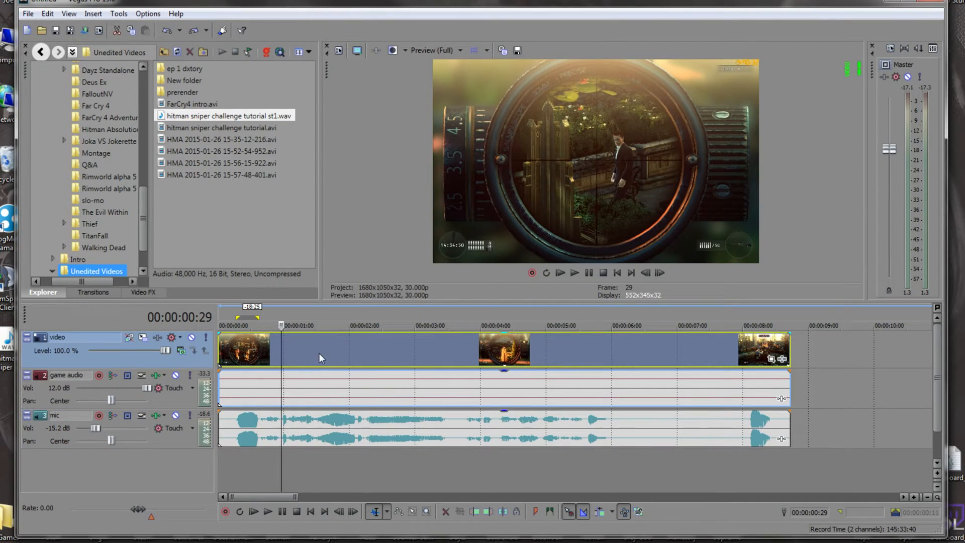
left_click(353, 352)
left_click(236, 353)
left_click(611, 353)
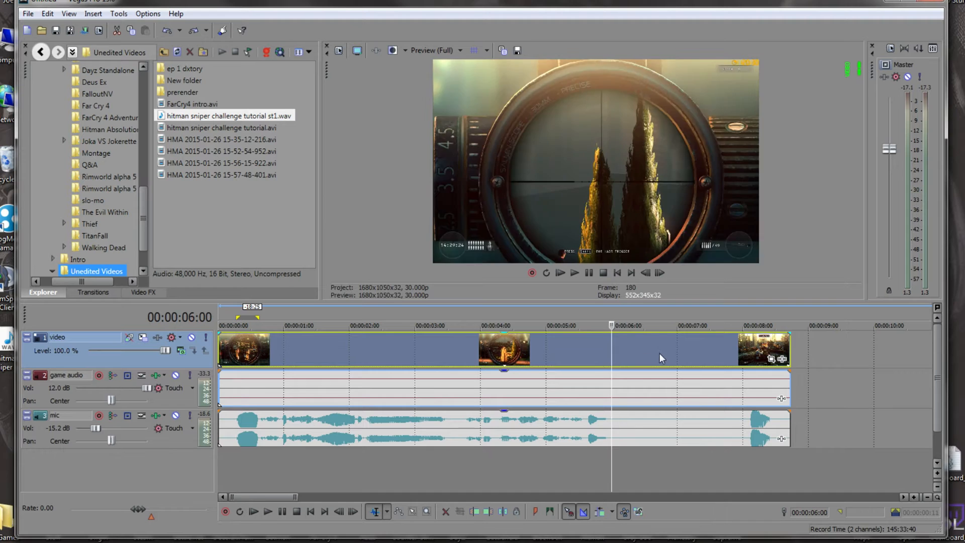
left_click(659, 352)
left_click(704, 352)
left_click(726, 351)
left_click(747, 351)
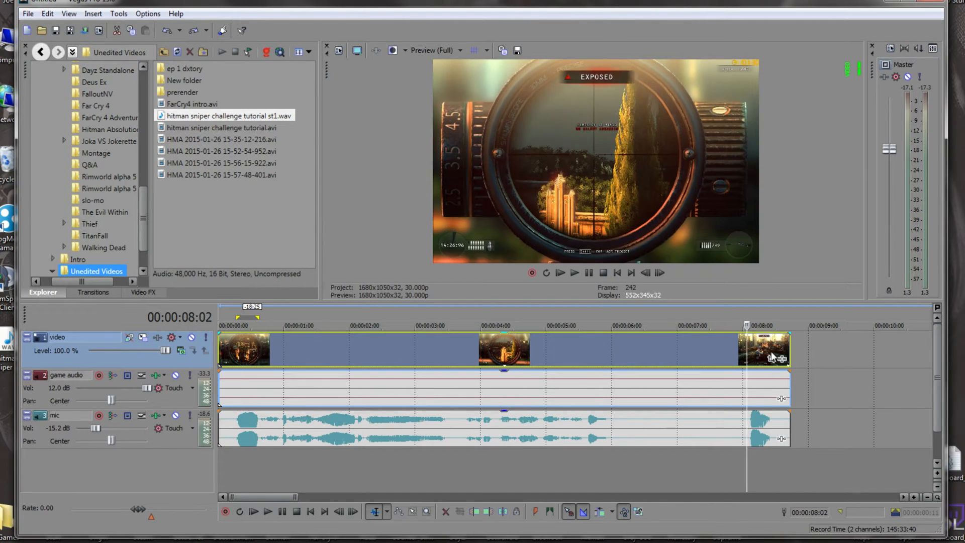
left_click(771, 352)
left_click(778, 352)
left_click(791, 352)
left_click(782, 353)
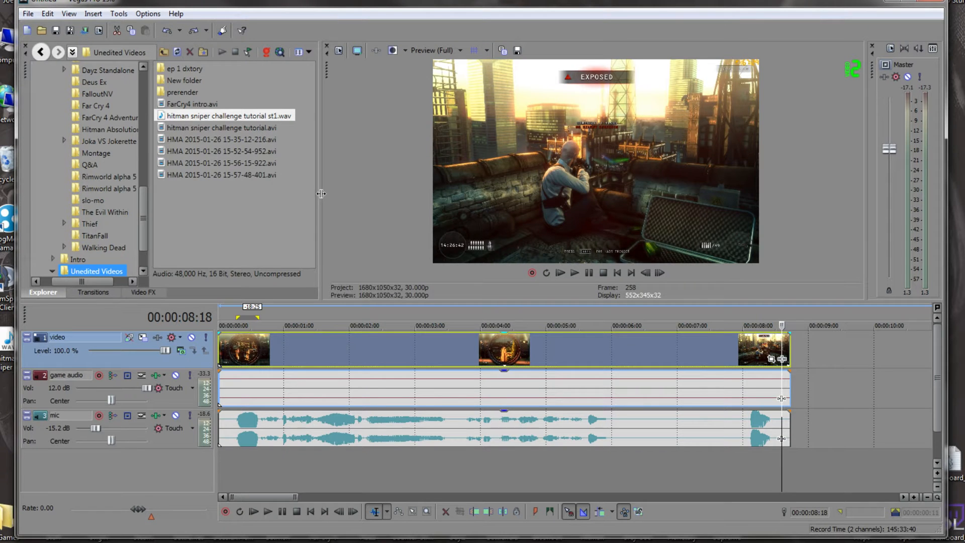
Enlarge the video preview area by narrowing the file explorer and reducing the timeline's height
left_click_drag(321, 193, 285, 193)
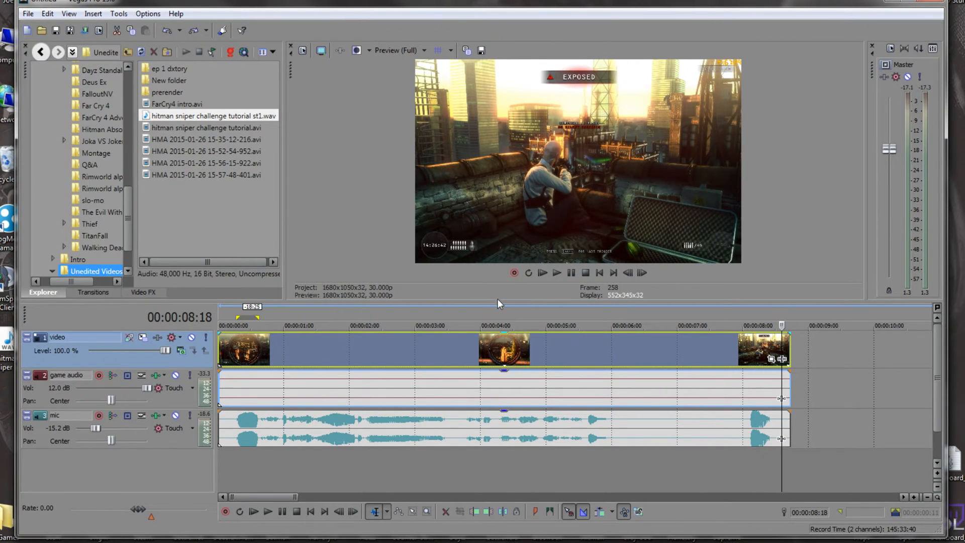
left_click_drag(498, 304, 490, 336)
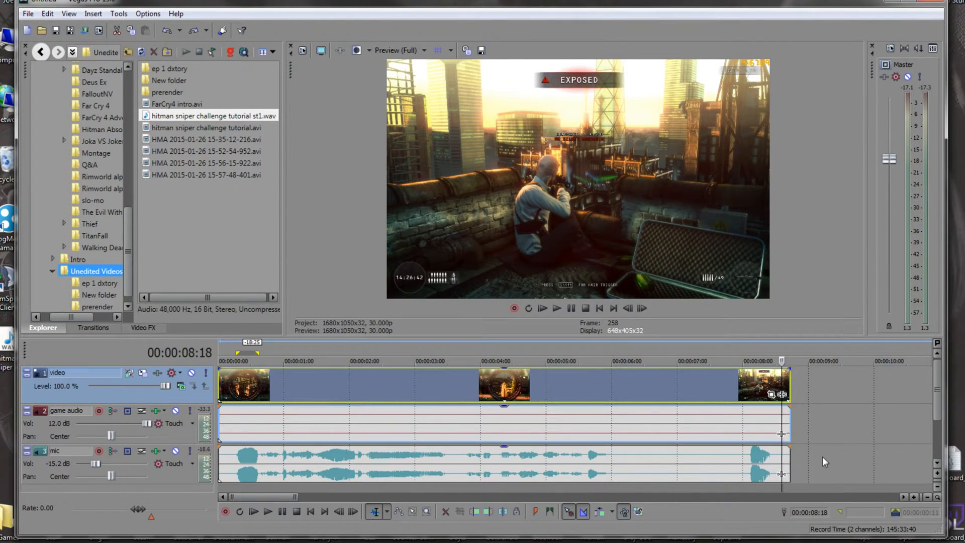
scroll(743, 382, "up", 2)
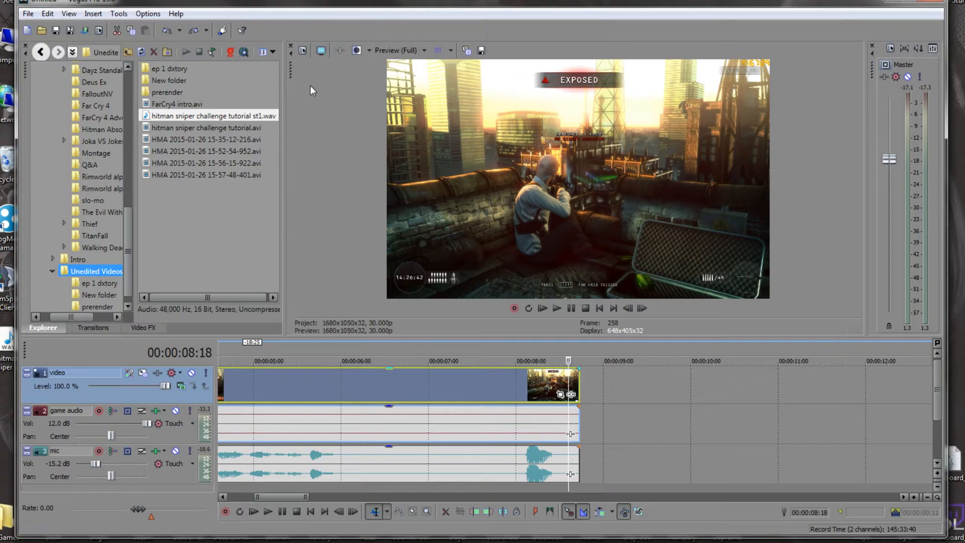
Choose the Youtube 2K 1440P template in the project's video properties
left_click(302, 51)
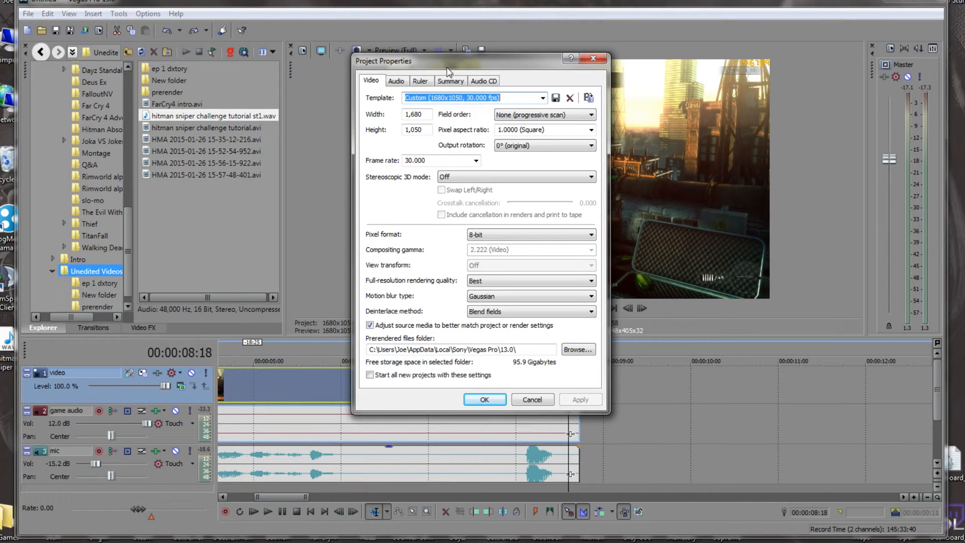
left_click_drag(446, 68, 505, 83)
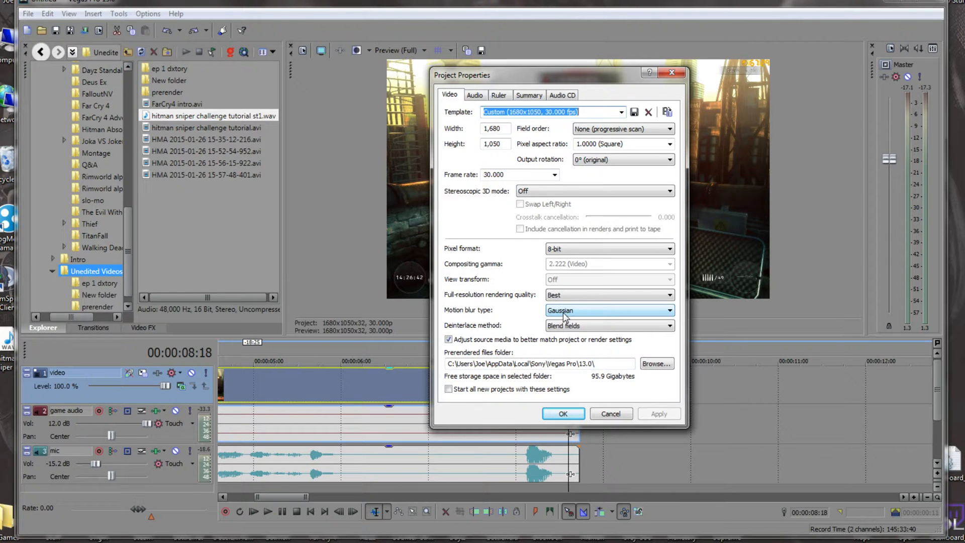
left_click(621, 112)
scroll(642, 219, "down", 5)
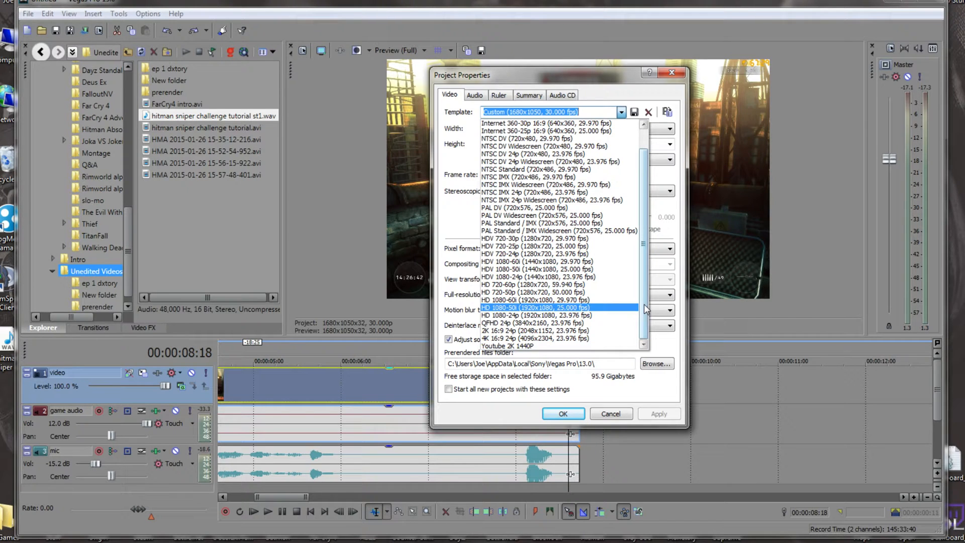
scroll(644, 313, "up", 1)
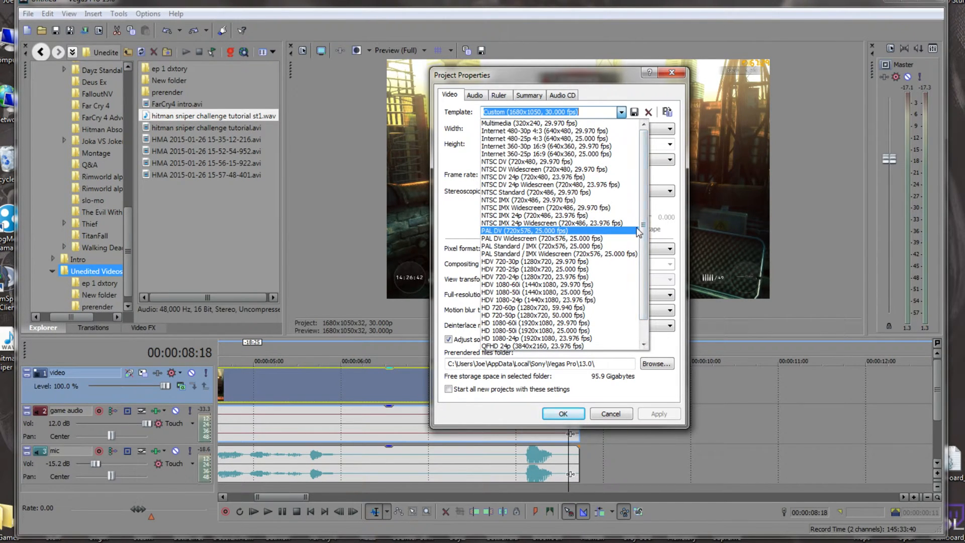
scroll(645, 227, "down", 1)
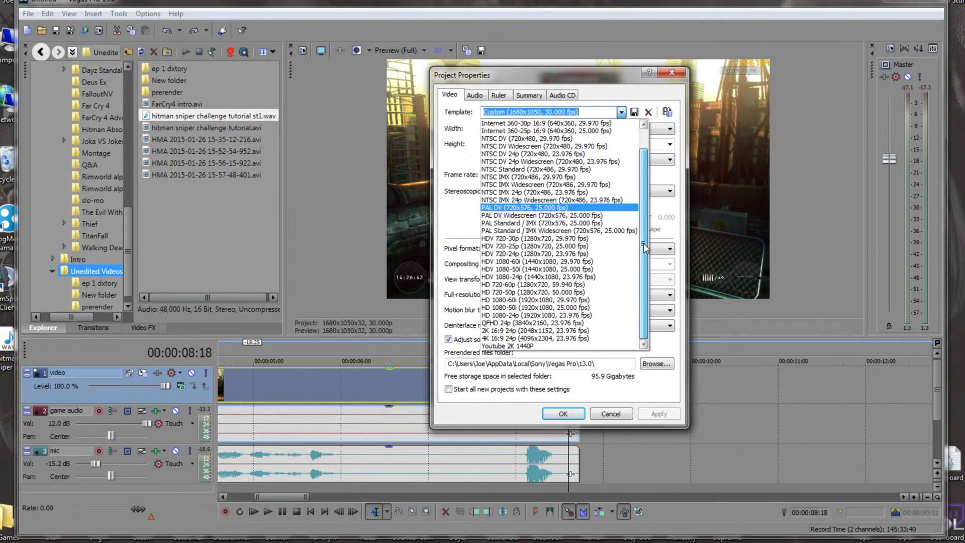
left_click(509, 351)
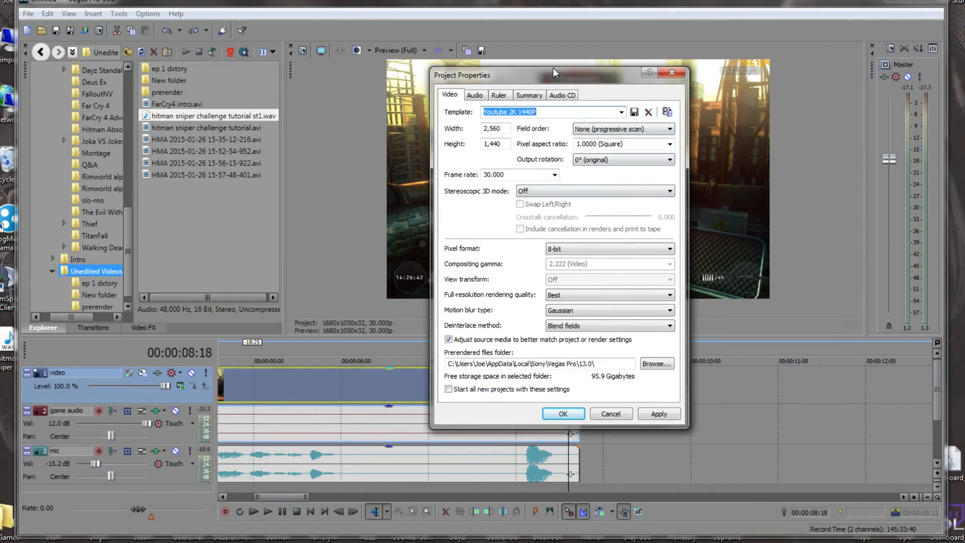
left_click_drag(553, 67, 470, 84)
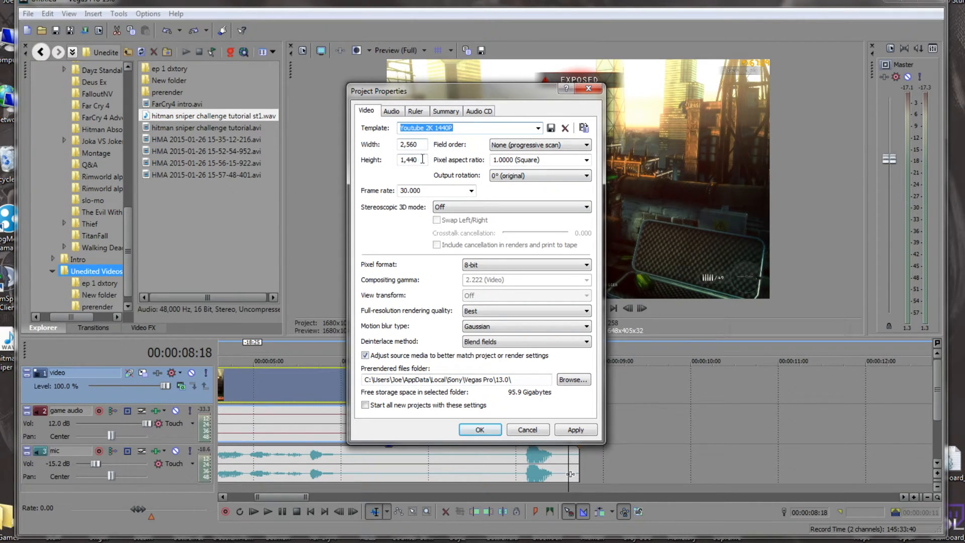
Try a project frame rate of 120 fps, and set it back to 30
left_click(470, 191)
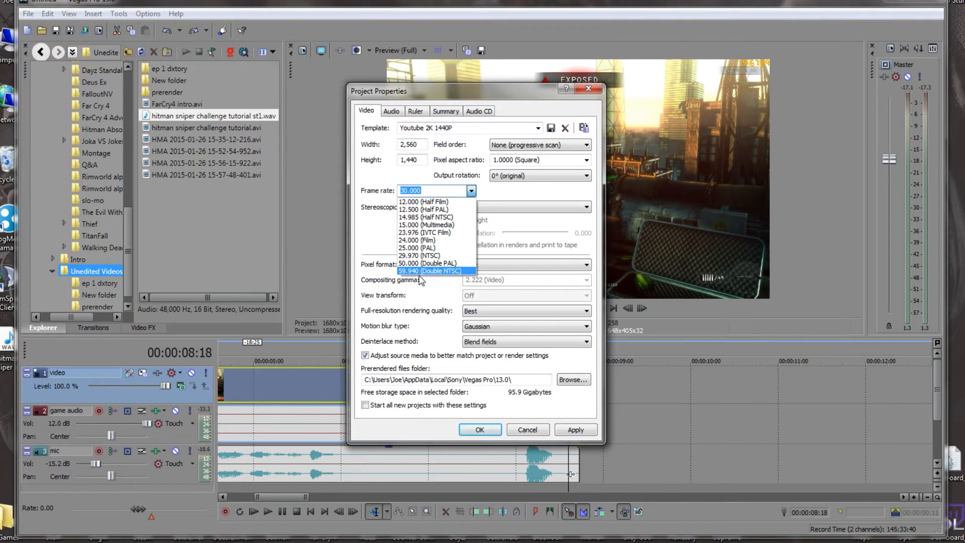
left_click(385, 246)
left_click(425, 190)
left_click_drag(426, 189, 377, 195)
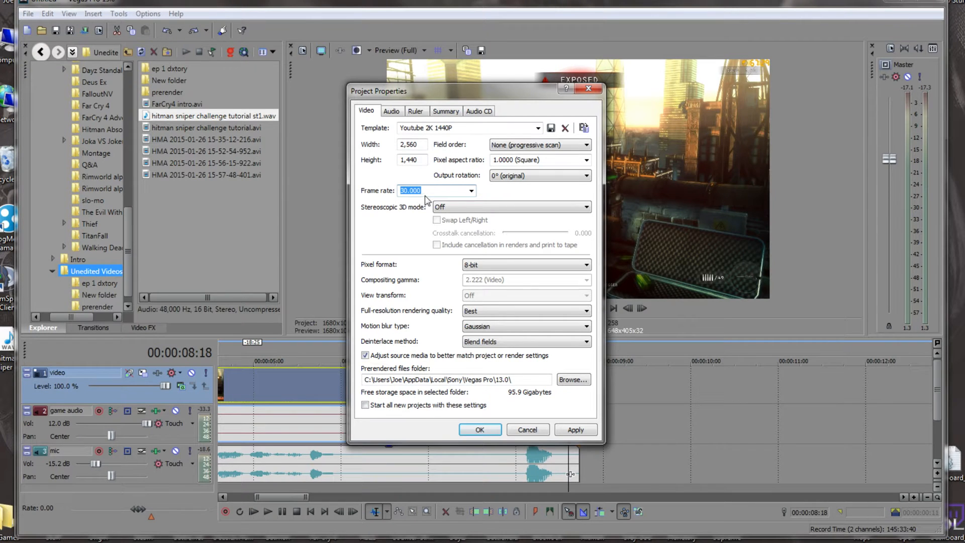
type("120")
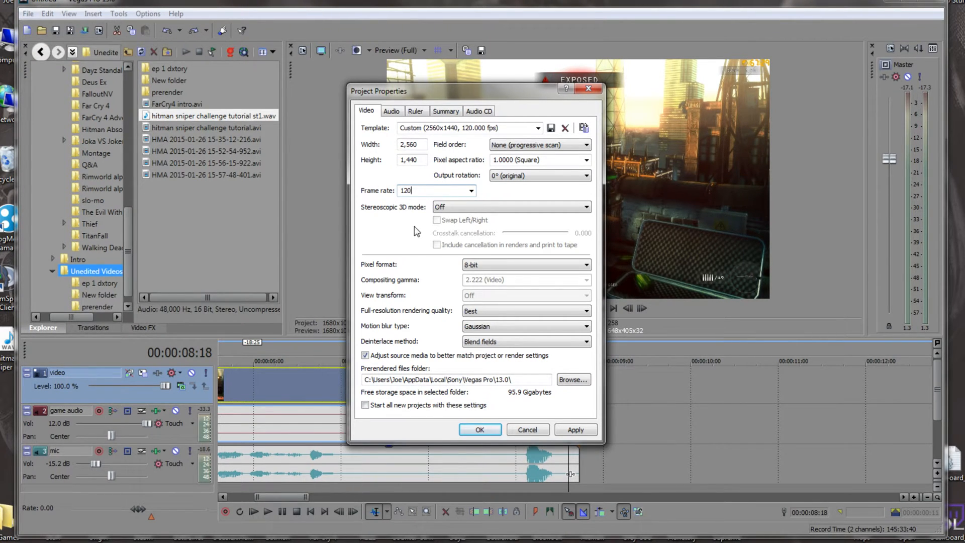
left_click(471, 191)
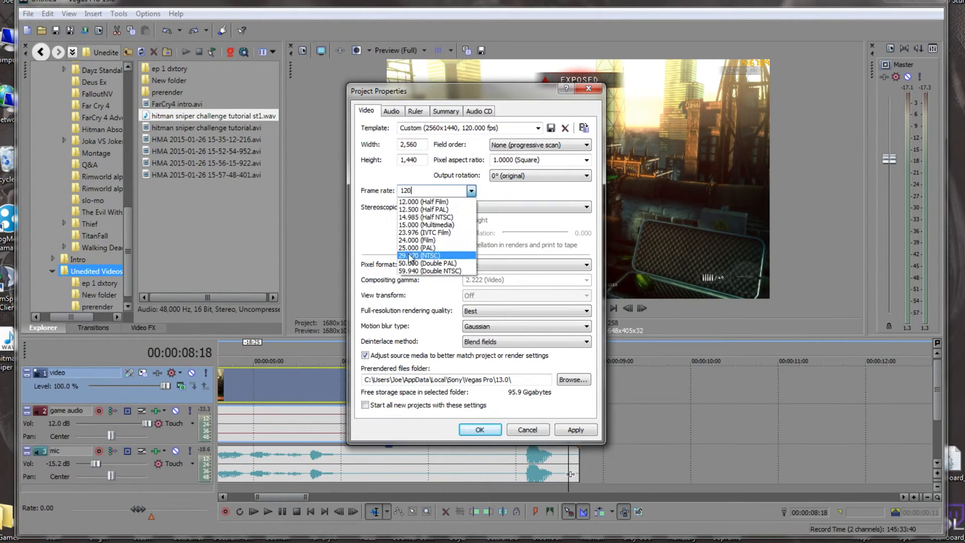
left_click(415, 191)
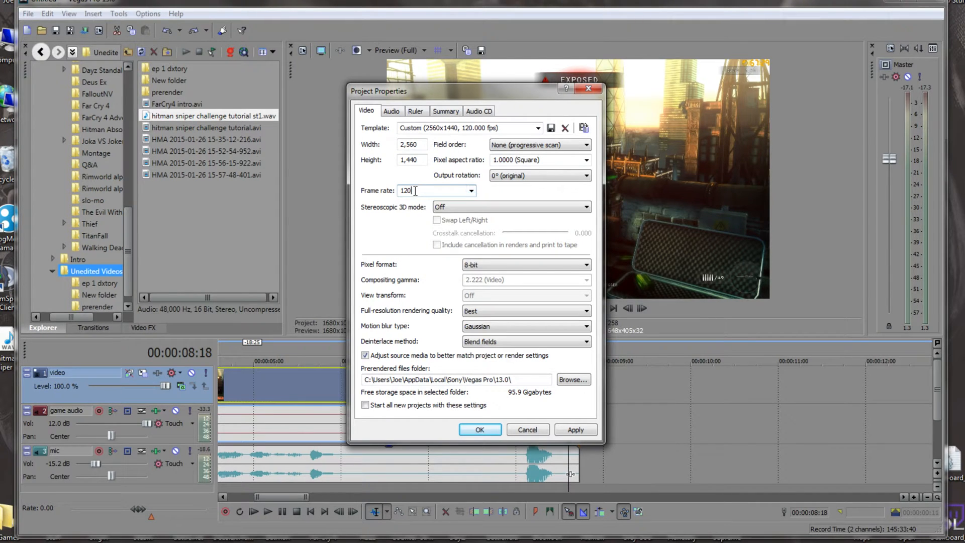
type("30")
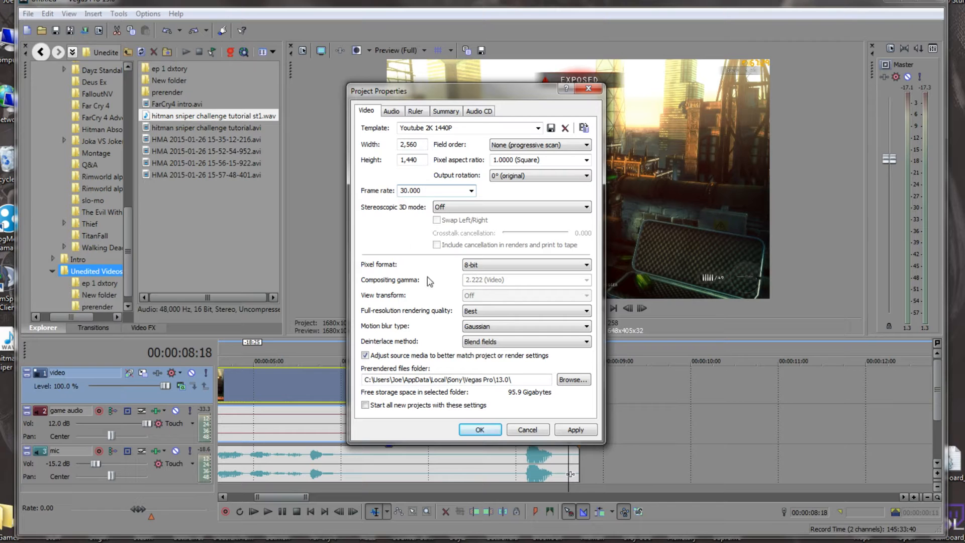
left_click(473, 210)
left_click(473, 211)
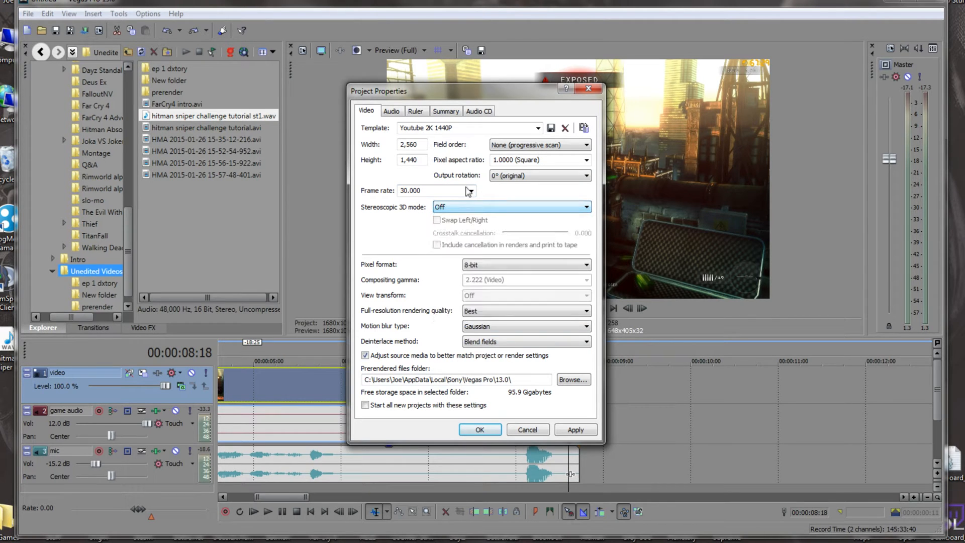
Apply the 2,560 x 1,440 project settings and close the project properties
left_click(421, 160)
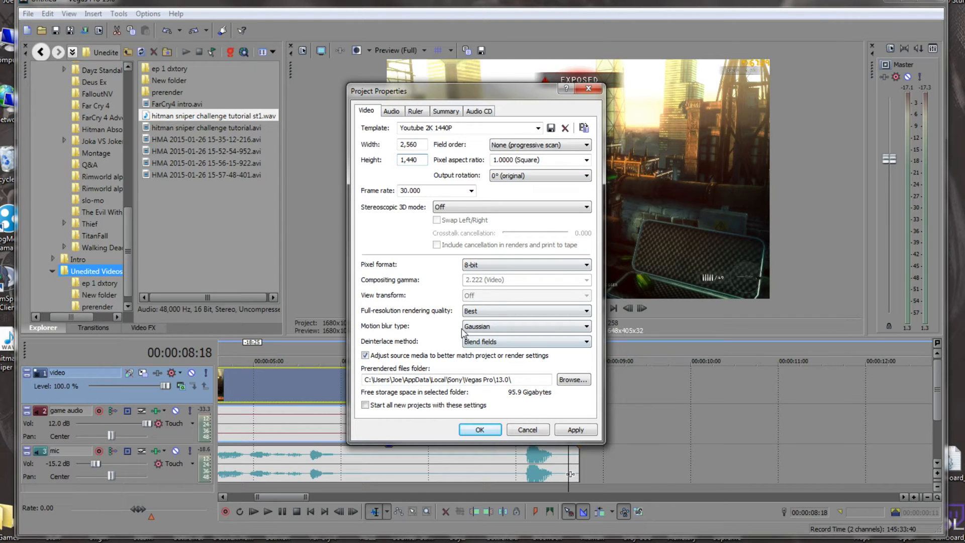
left_click(568, 434)
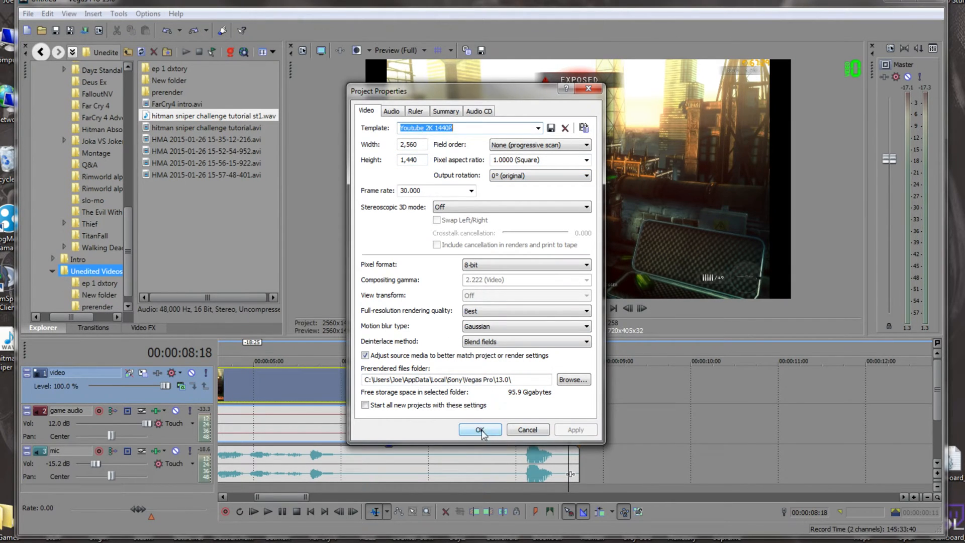
left_click(483, 431)
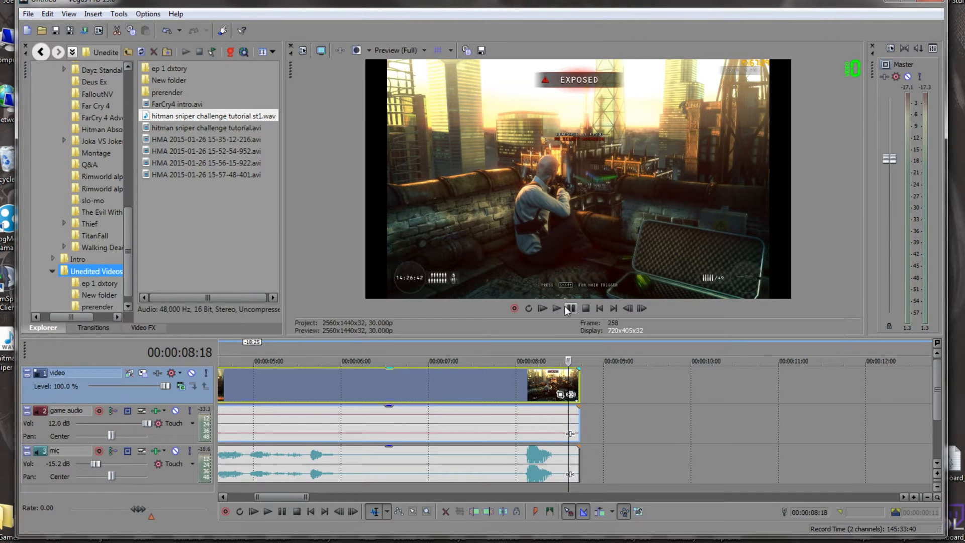
Switch off Maintain Aspect Ratio for the video clip so it fills the frame without black side bars
left_click(412, 377)
key("space")
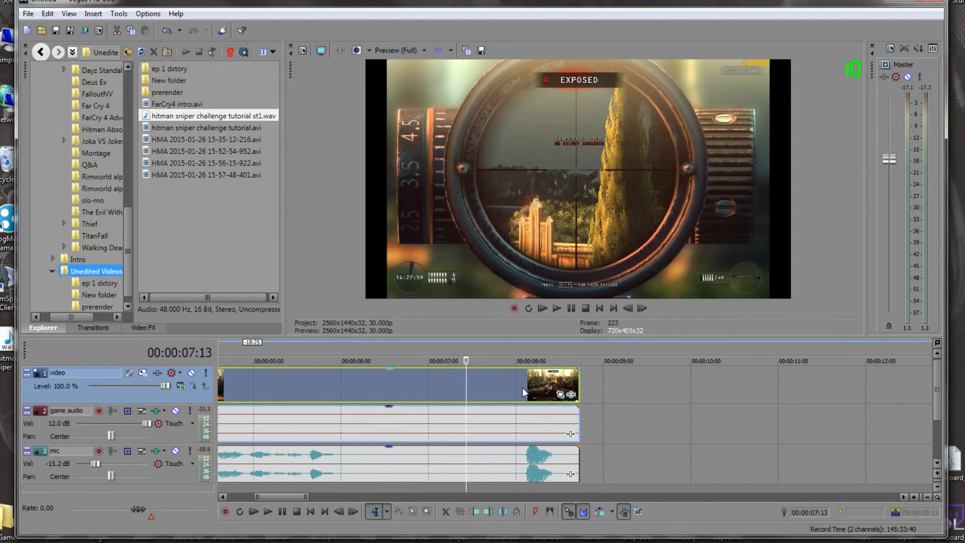
key("space")
right_click(438, 385)
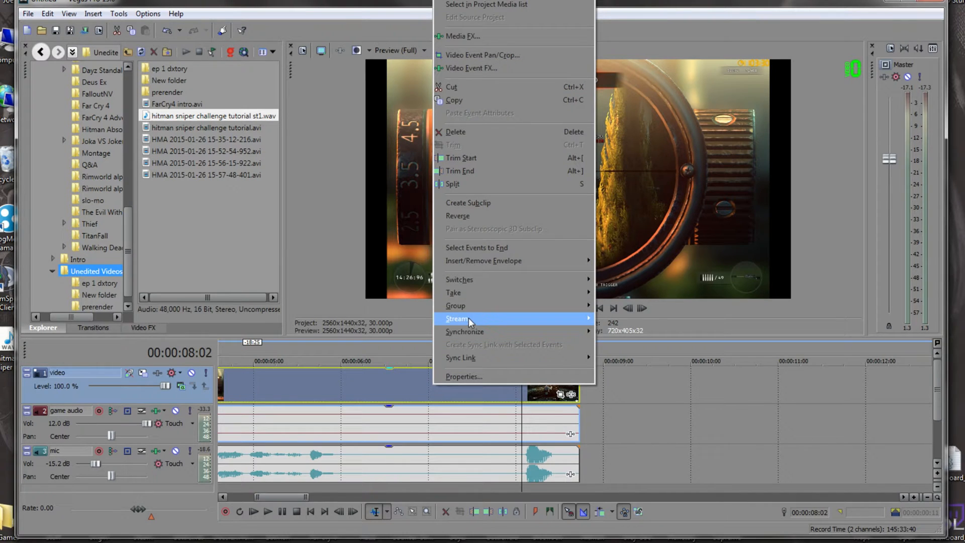
mouse_move(463, 283)
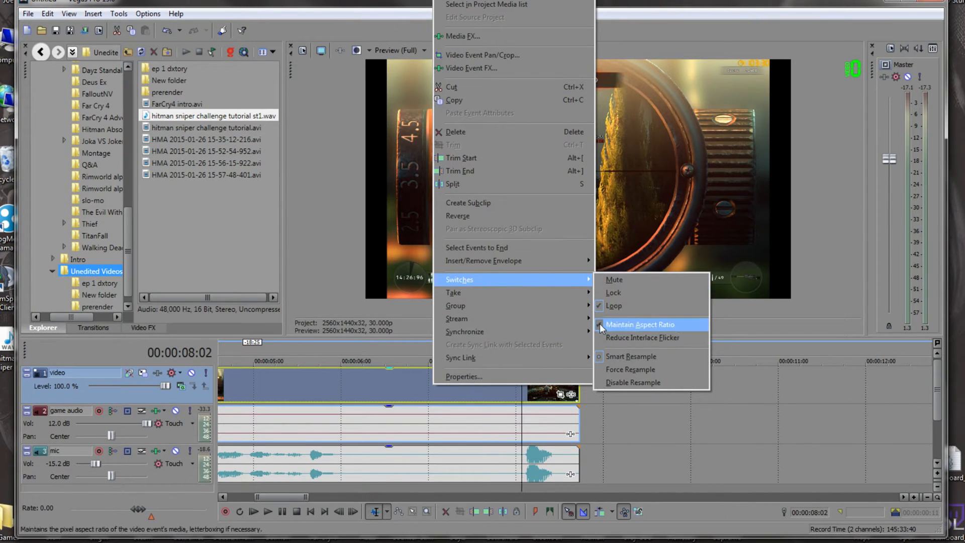
left_click(664, 325)
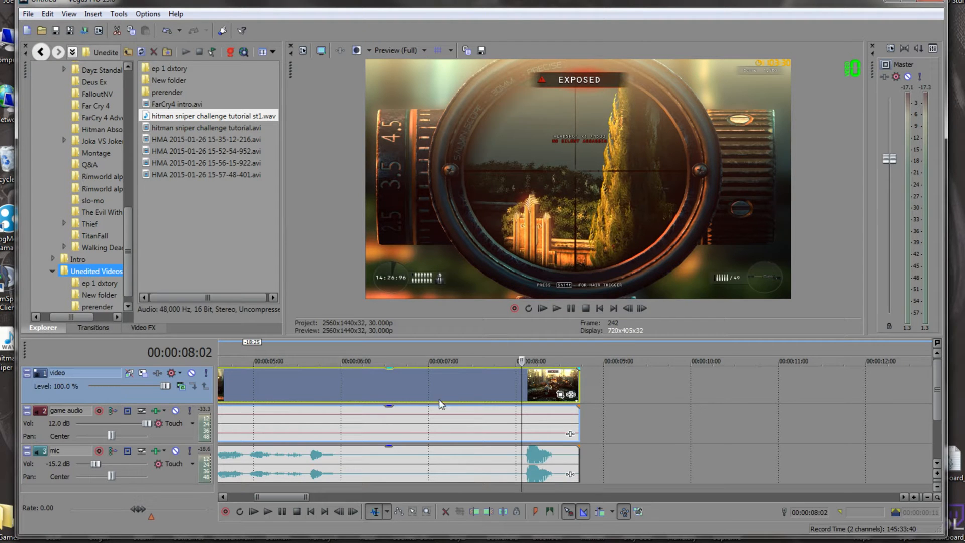
Disable resampling for the video clip on the timeline
right_click(477, 383)
mouse_move(514, 286)
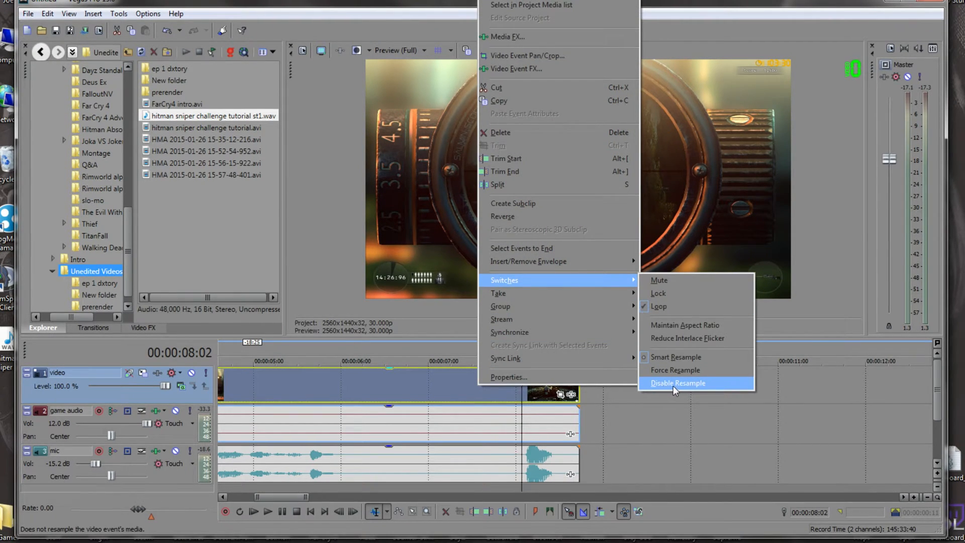
left_click(687, 385)
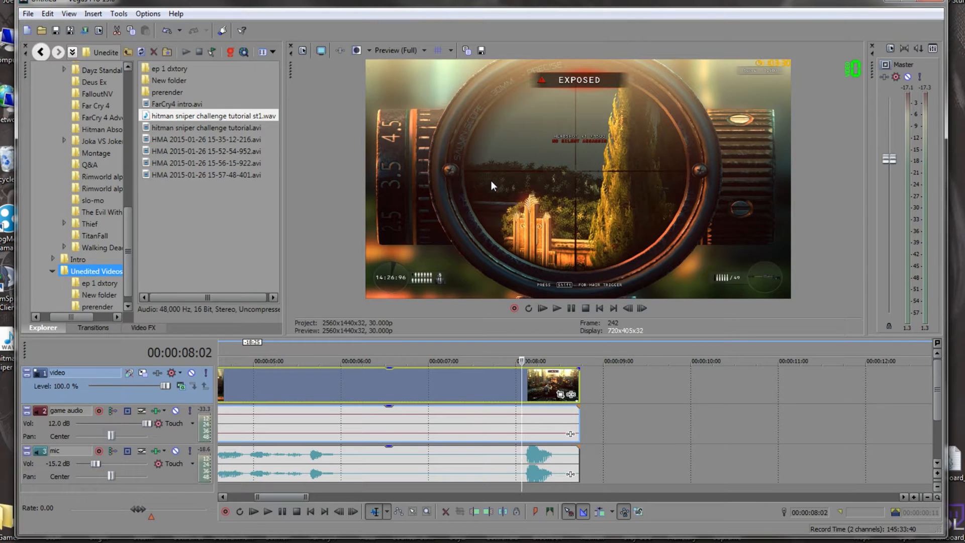
Check the picture at several points along the second half of the video clip
left_click(541, 376)
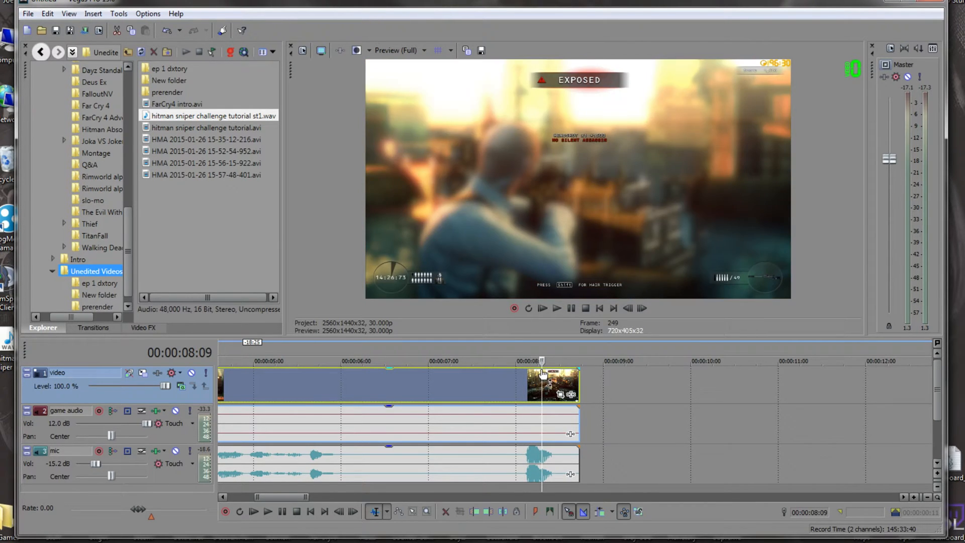
left_click(492, 379)
left_click(563, 381)
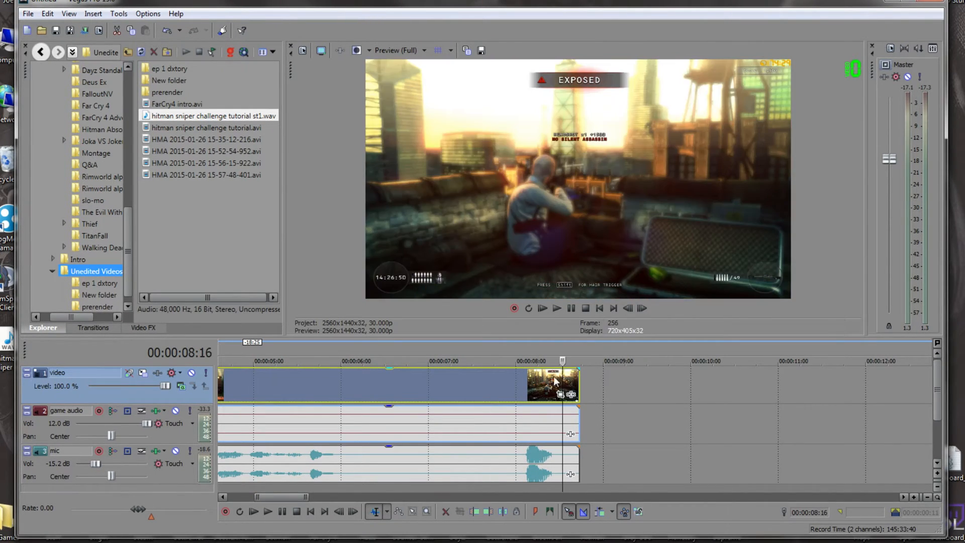
left_click(520, 382)
left_click(464, 380)
left_click(416, 380)
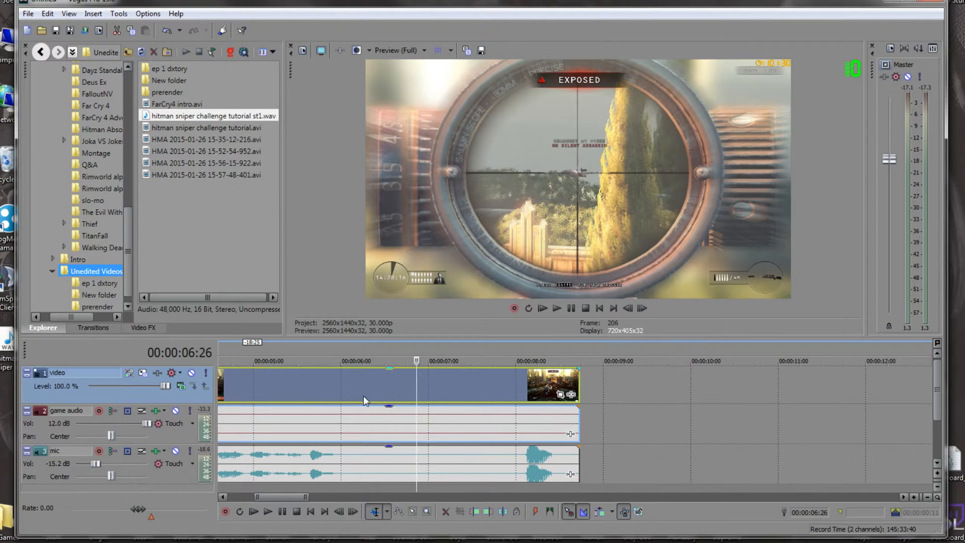
left_click(573, 380)
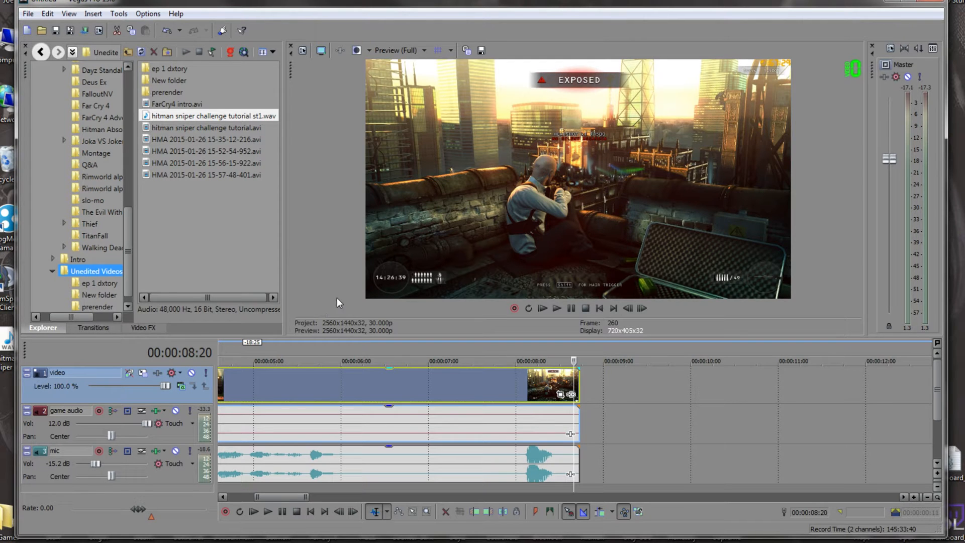
Try the Gaussian Blur effect with the Medium Blur preset on the video clip
left_click(106, 328)
left_click(140, 329)
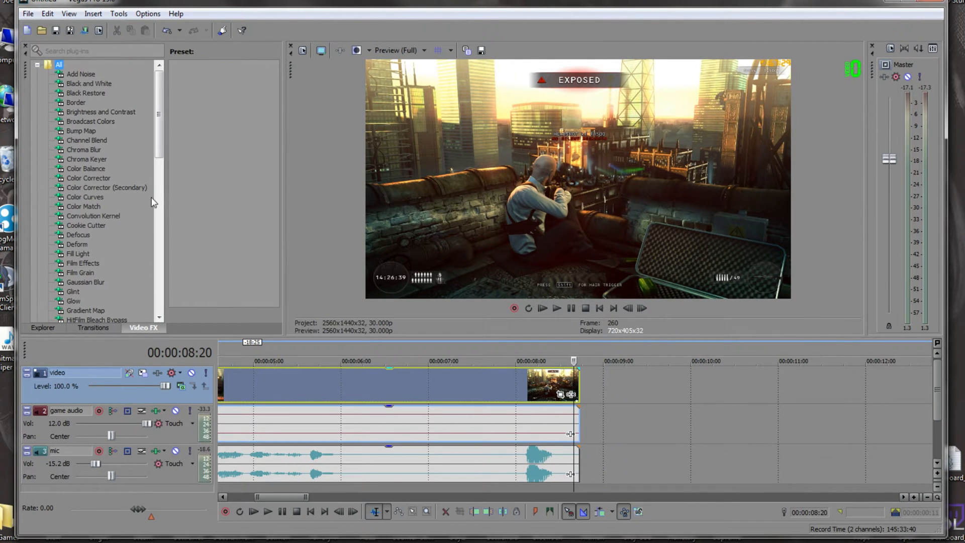
mouse_move(154, 140)
left_mouse_down()
mouse_move(159, 126)
mouse_move(153, 271)
mouse_move(162, 96)
mouse_move(156, 123)
left_mouse_up()
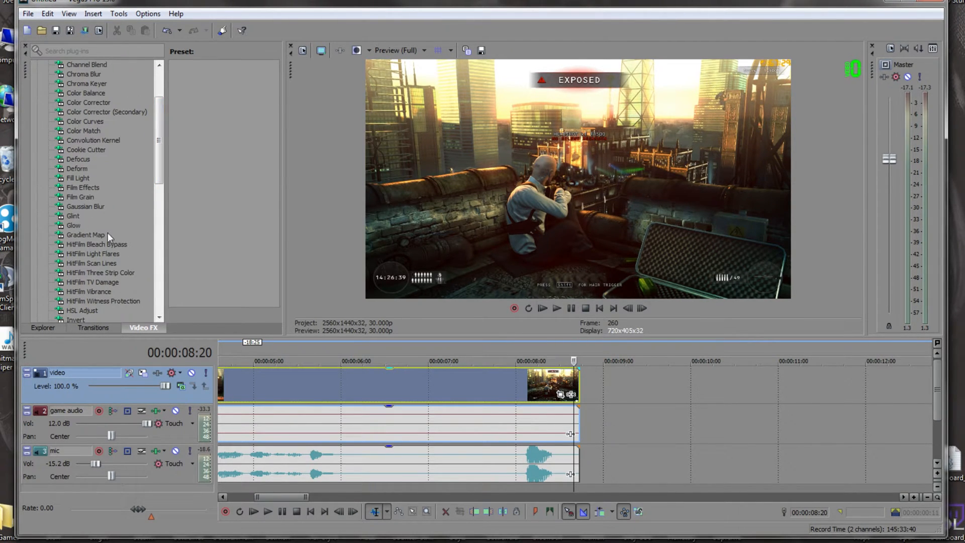
left_click(96, 207)
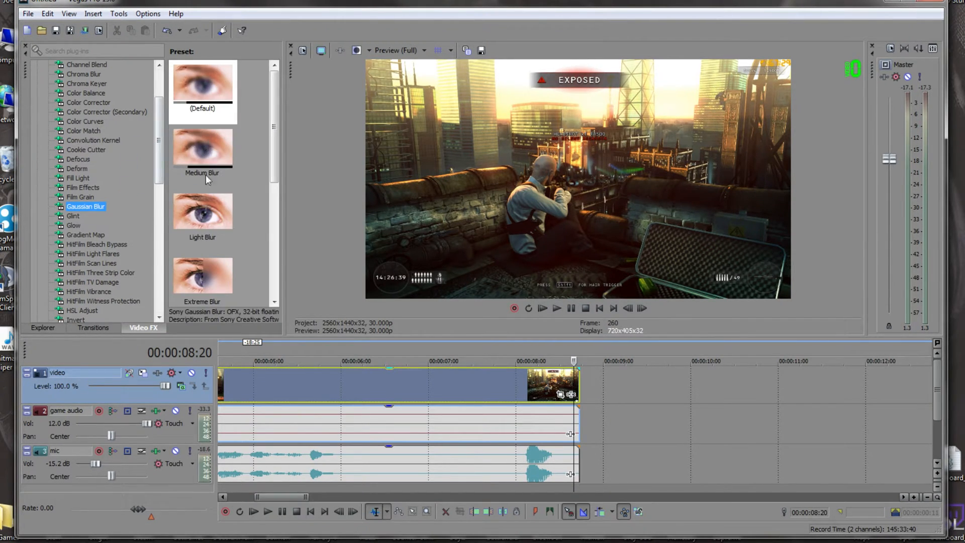
left_click_drag(200, 147, 438, 371)
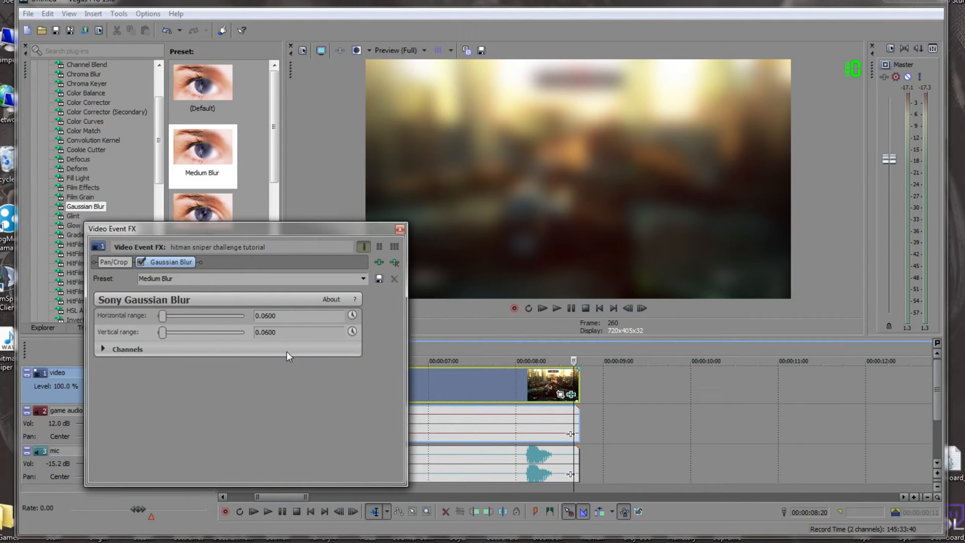
Lower the blur's horizontal and vertical range to 0.0000, and remove the Gaussian Blur effect from the clip
left_click_drag(168, 318, 157, 335)
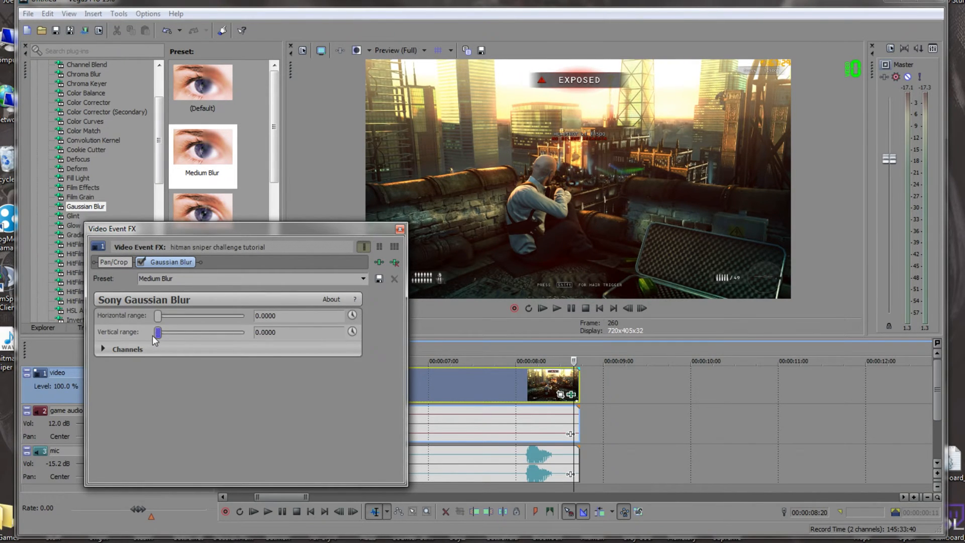
mouse_move(154, 335)
left_mouse_down()
mouse_move(244, 333)
mouse_move(157, 333)
left_mouse_up()
left_click(391, 263)
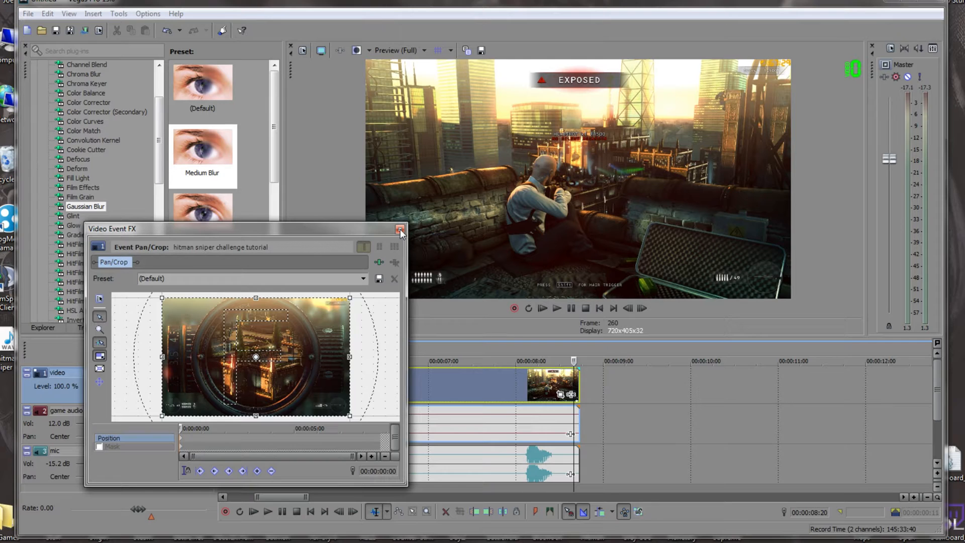
left_click(400, 230)
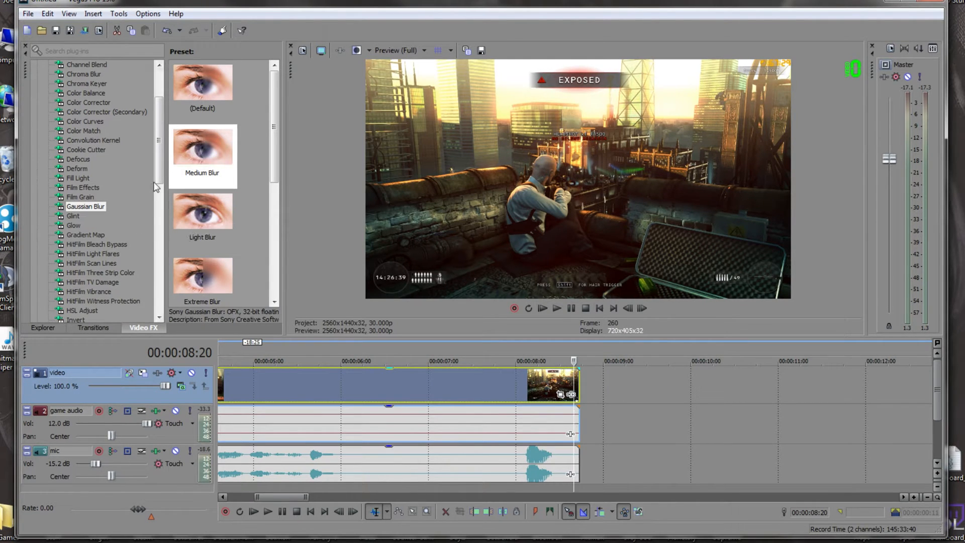
Add the Color Corrector (Secondary) effect with its default preset to the video clip
left_click_drag(159, 166, 164, 145)
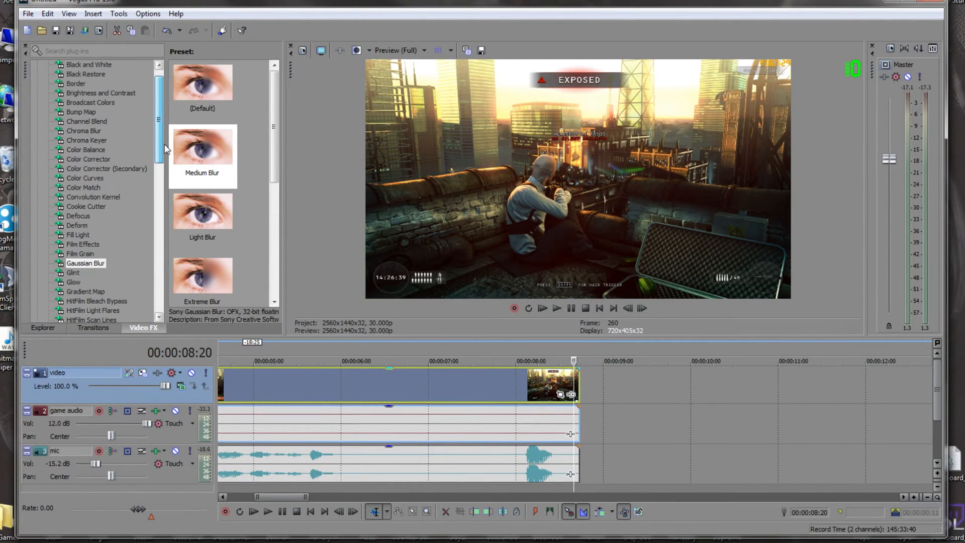
left_click(118, 170)
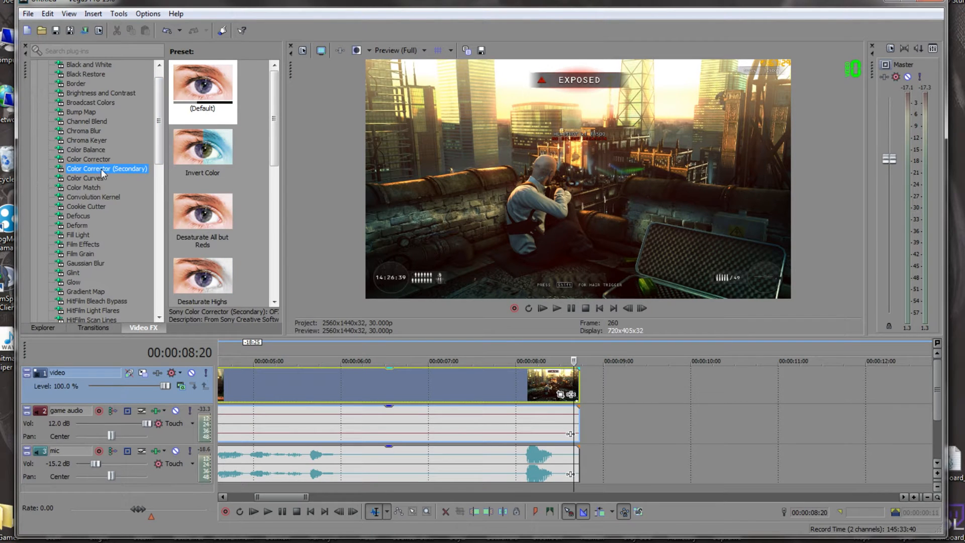
left_click_drag(201, 85, 321, 173)
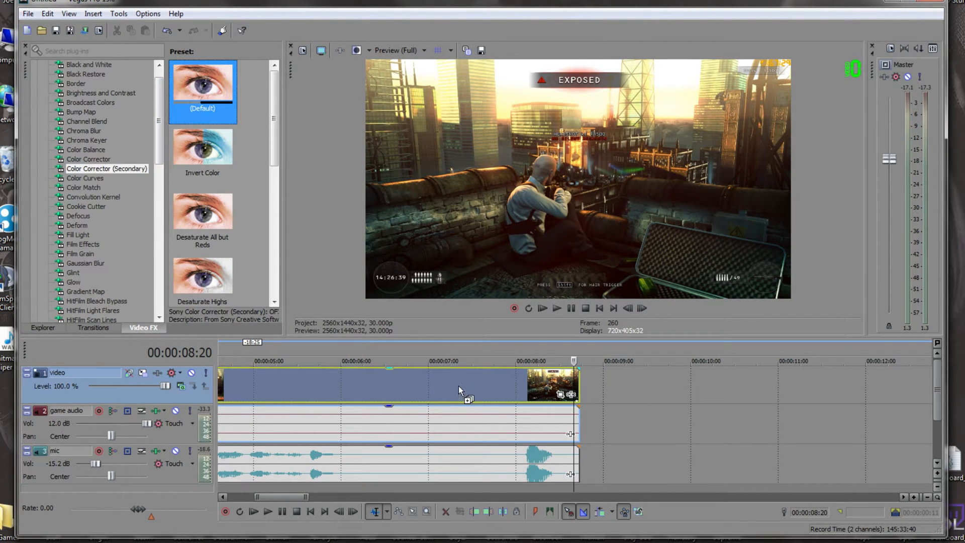
left_click_drag(458, 387, 457, 387)
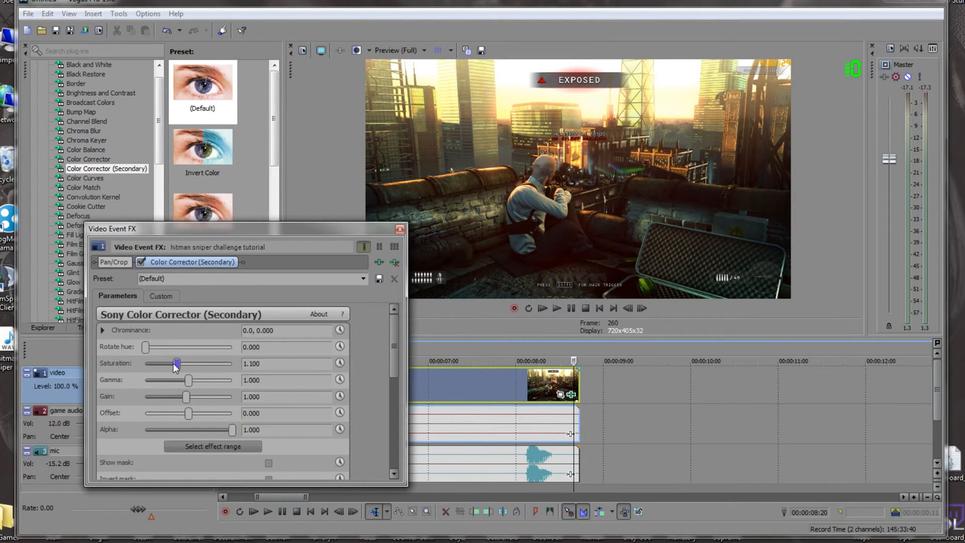
Set the color corrector's gamma to 1.100 and try a saturation of 3.000
left_click_drag(182, 369, 177, 369)
double_click(177, 364)
left_click_drag(173, 364, 190, 385)
left_click_drag(177, 365, 241, 364)
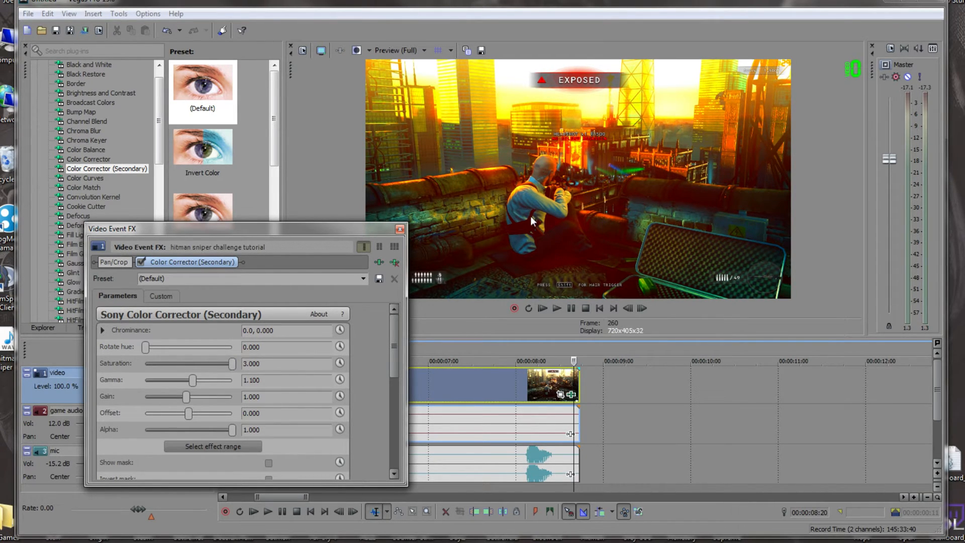
Set the color corrector's saturation to 1.100 and close the effect settings
left_click_drag(232, 365, 178, 366)
key("BackSpace")
key("BackSpace")
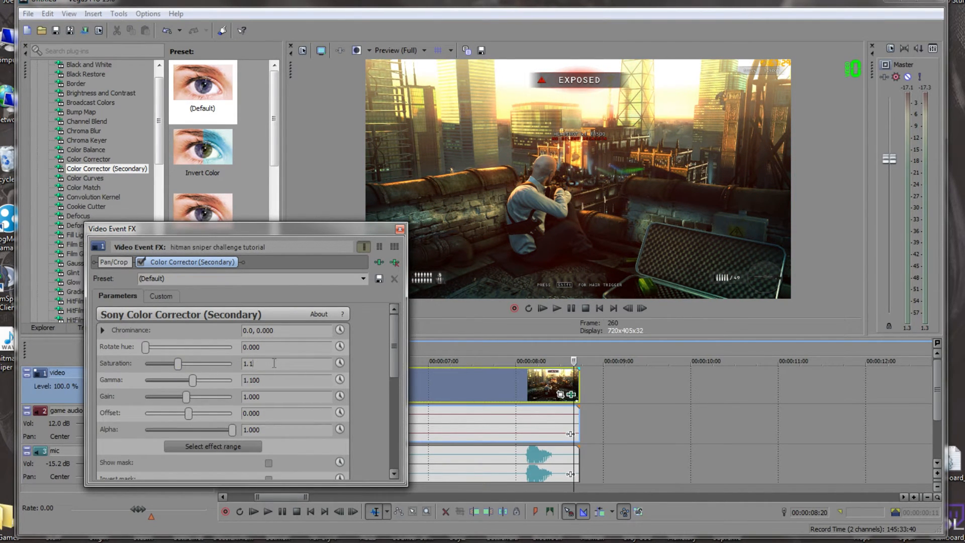
type("00")
key("Return")
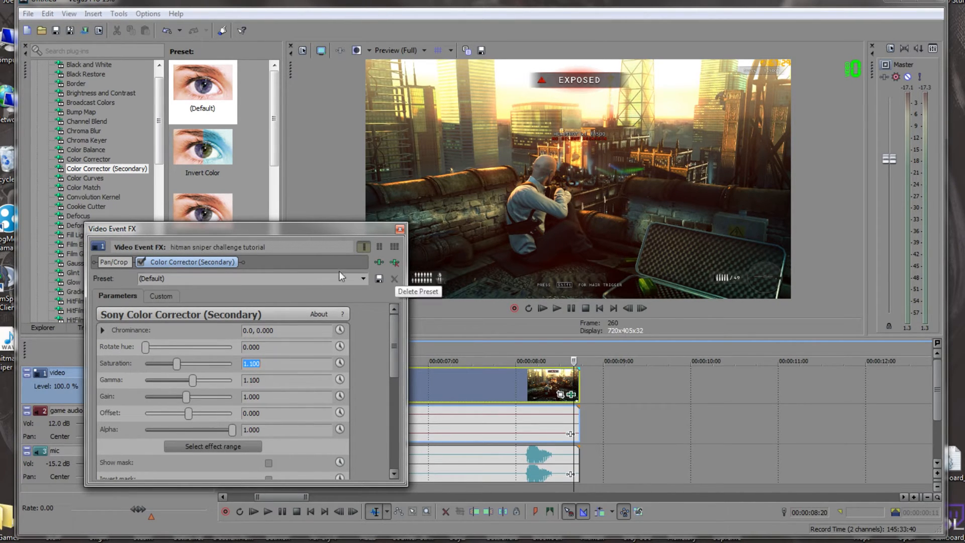
left_click(399, 229)
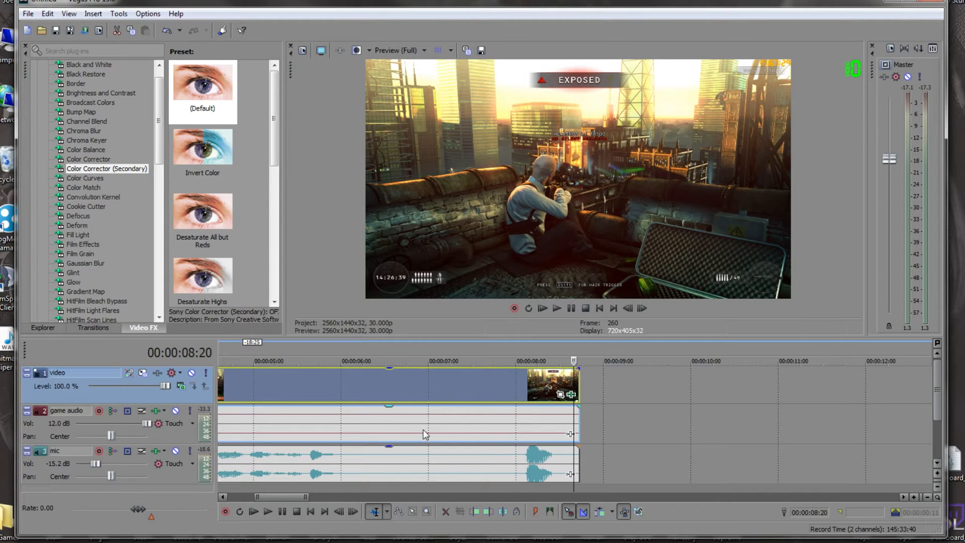
Check the corrected picture at different points of the clip and review its Color Corrector (Secondary) settings
left_click(454, 390)
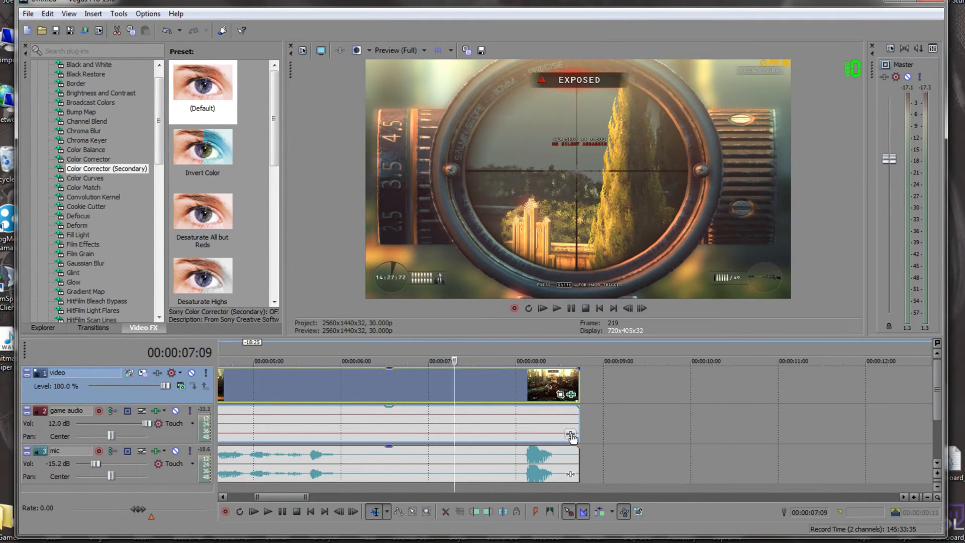
left_click(572, 395)
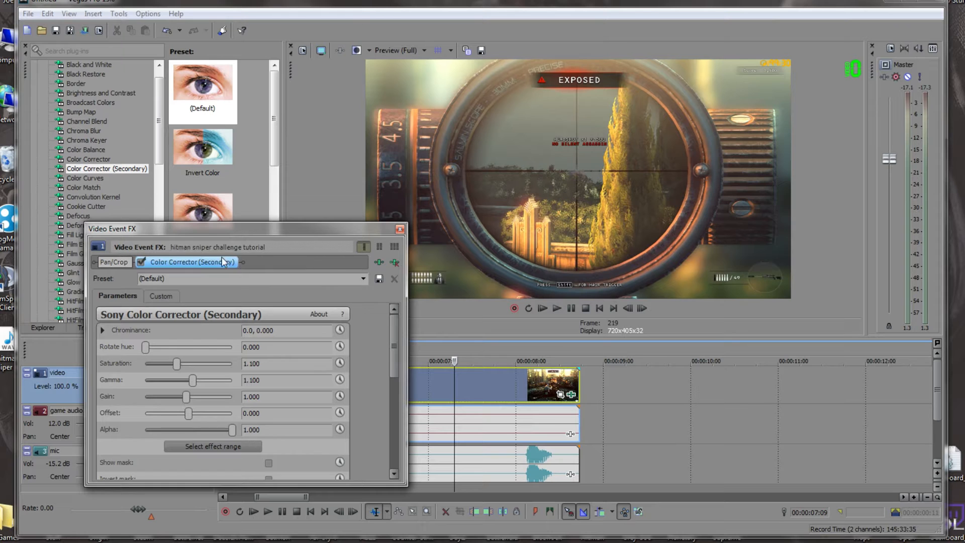
left_click(399, 229)
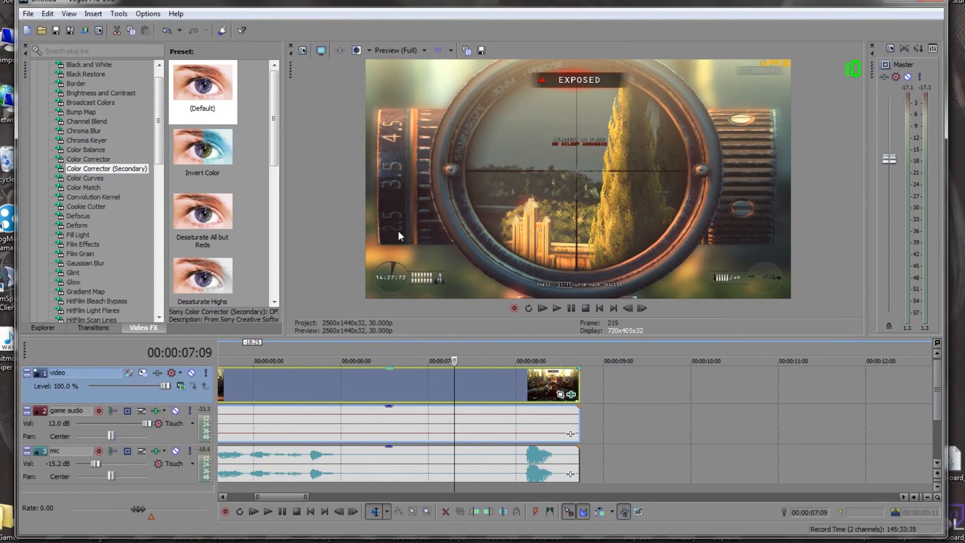
left_click(348, 399)
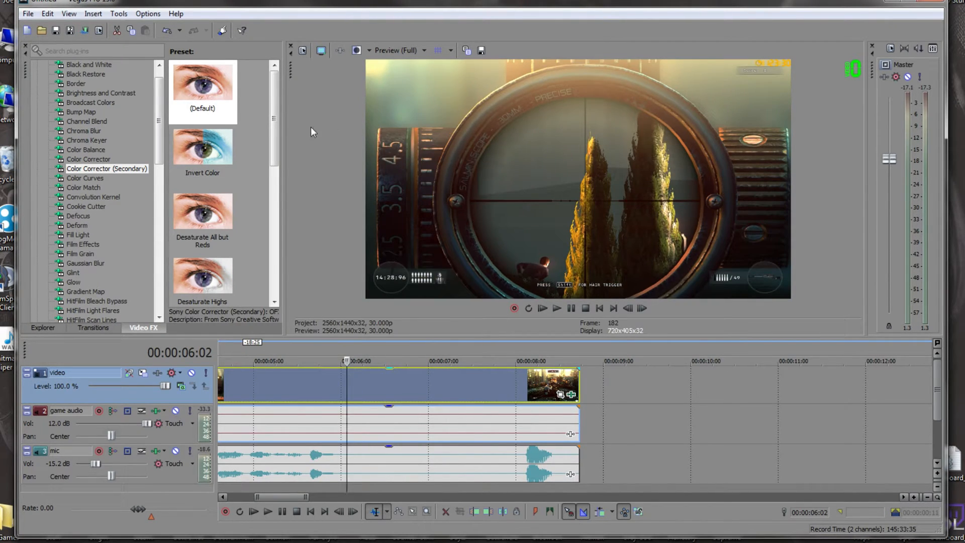
Review the project's video properties and locate the Render As command
left_click(304, 50)
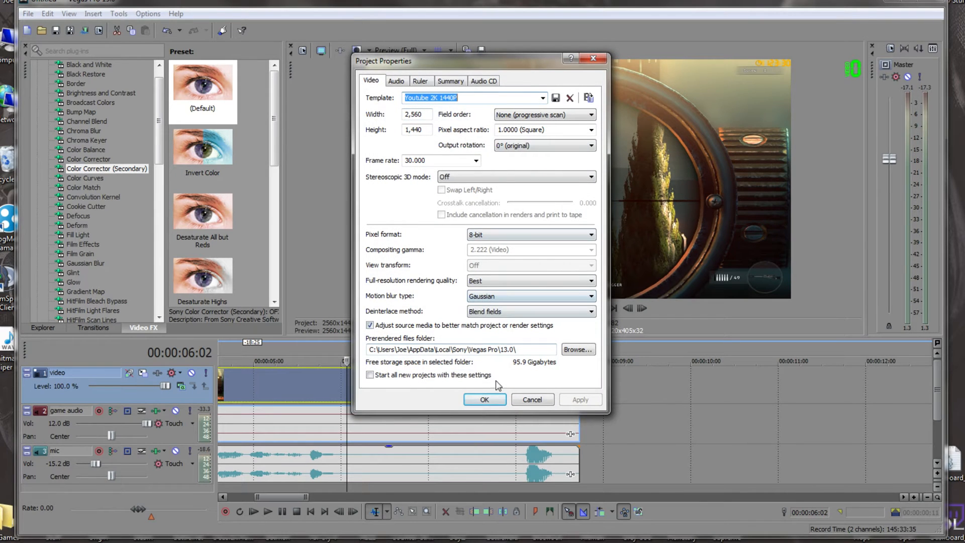
left_click(484, 399)
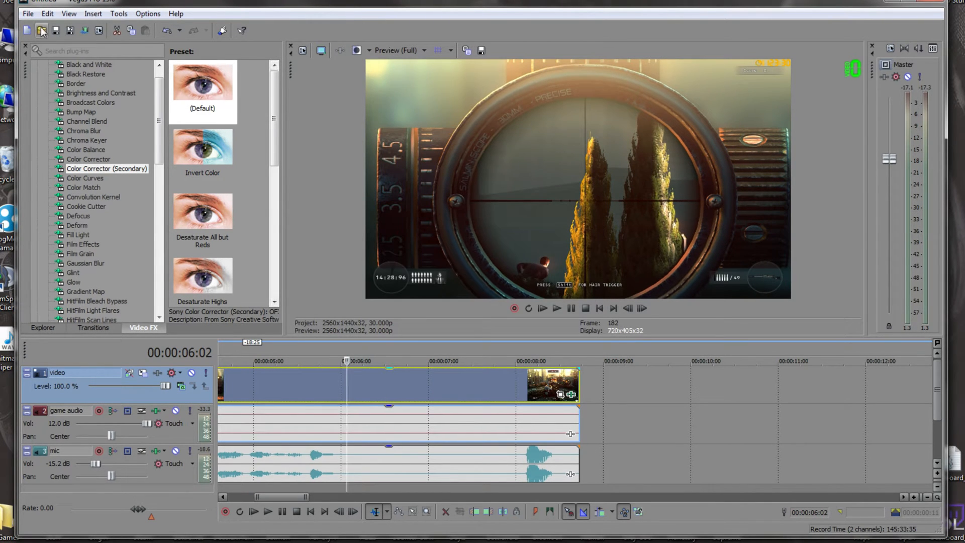
left_click(29, 13)
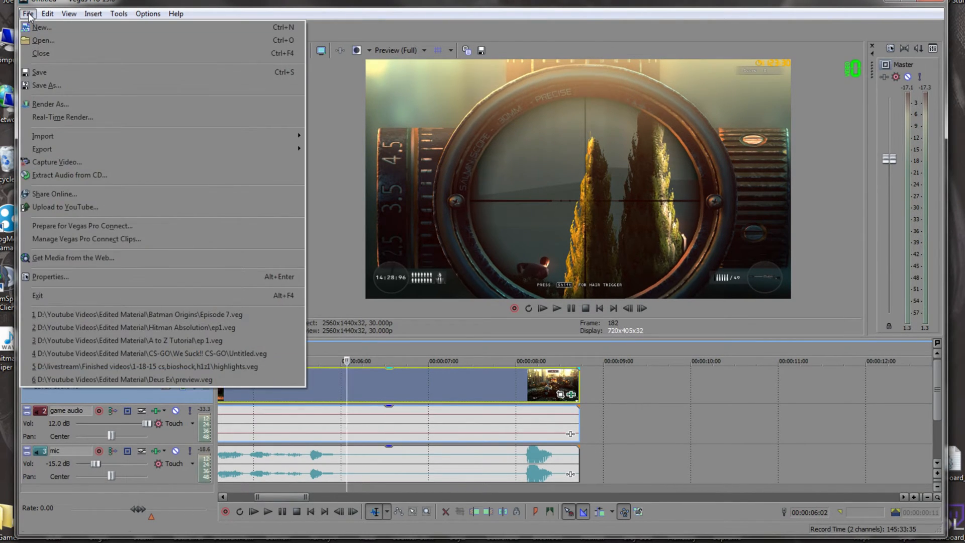
left_click(49, 105)
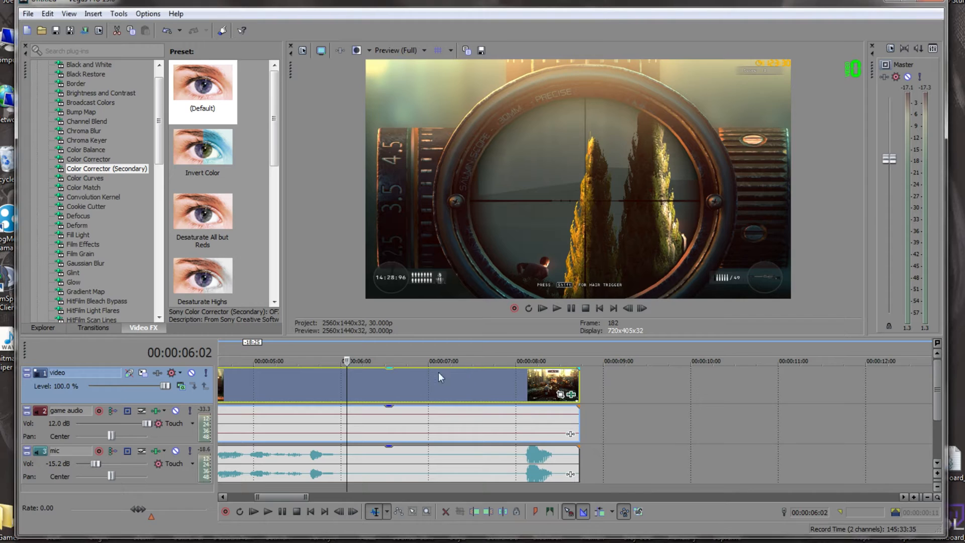
Add a fade-out to the end of the video clip, starting at about 00:00:07:20, and play it back
left_click(486, 378)
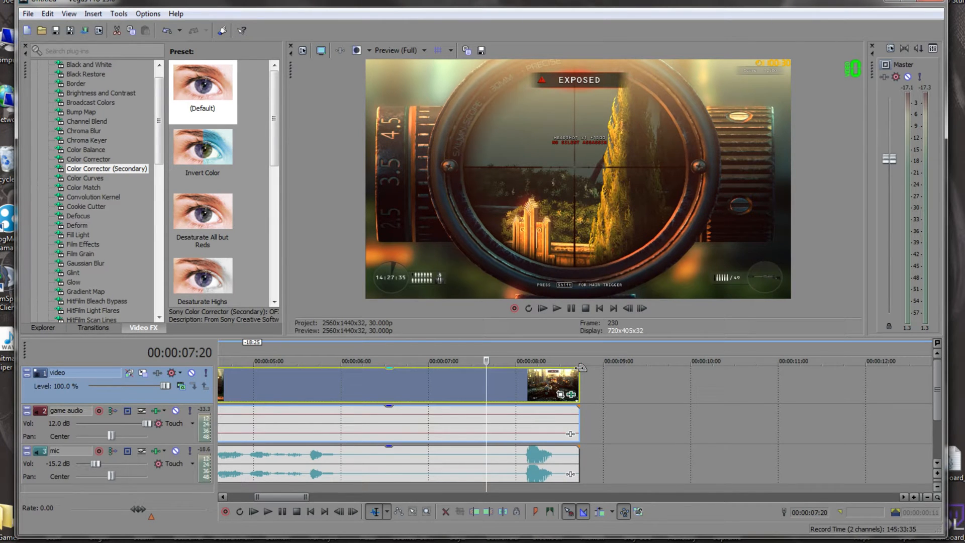
left_click_drag(580, 367, 490, 368)
left_click(556, 308)
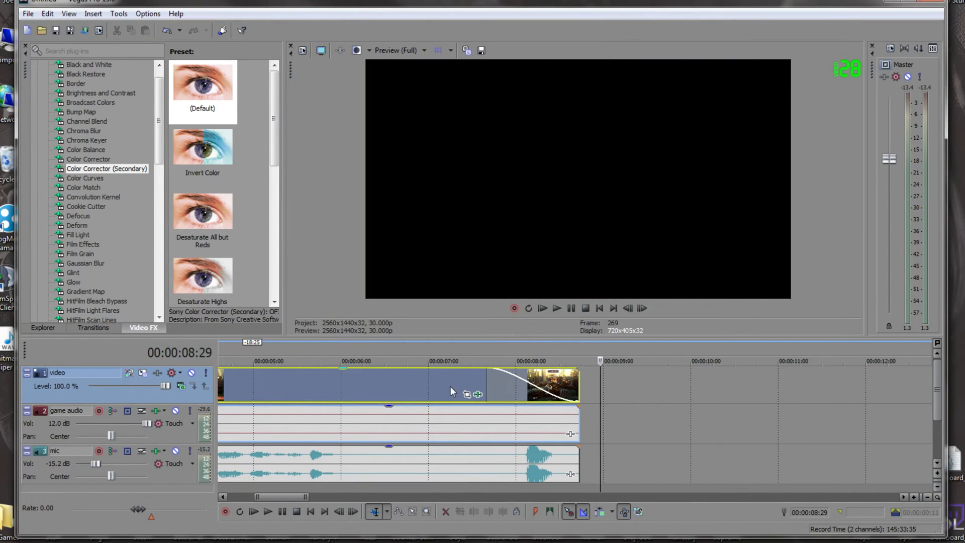
Add fade-outs matching the video's to the ends of the mic and game audio clips, and play back the ending
left_click(450, 386)
left_click(578, 447)
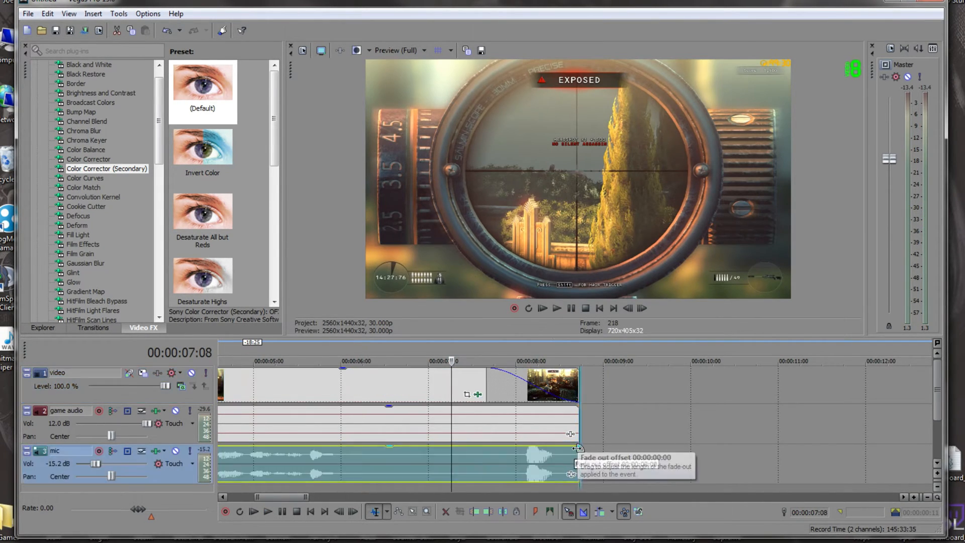
left_click_drag(578, 447, 500, 447)
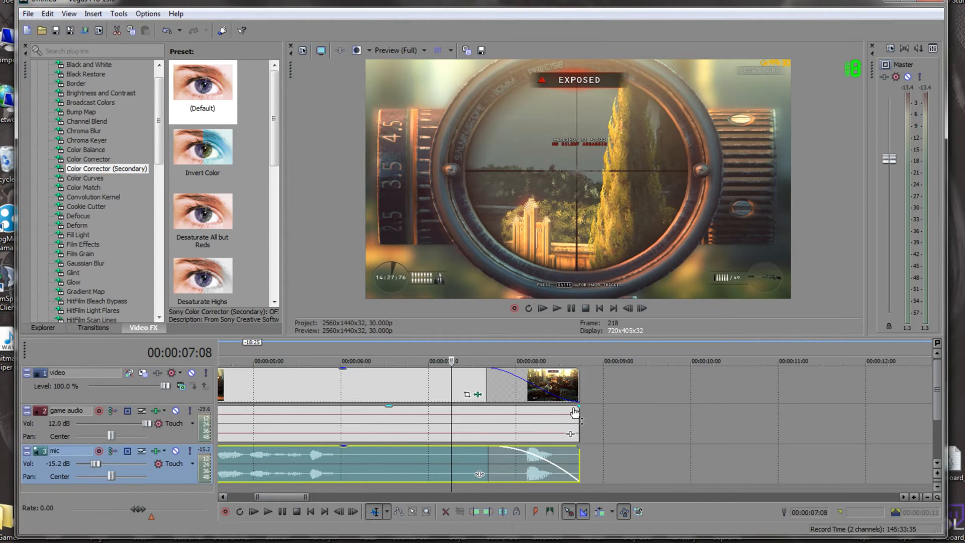
left_click_drag(575, 413, 486, 413)
left_click(557, 308)
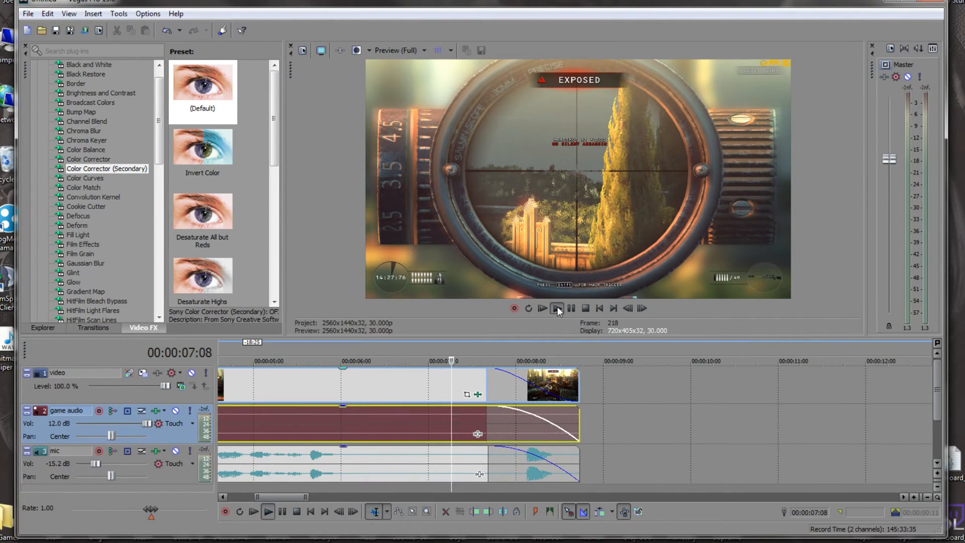
left_click(570, 307)
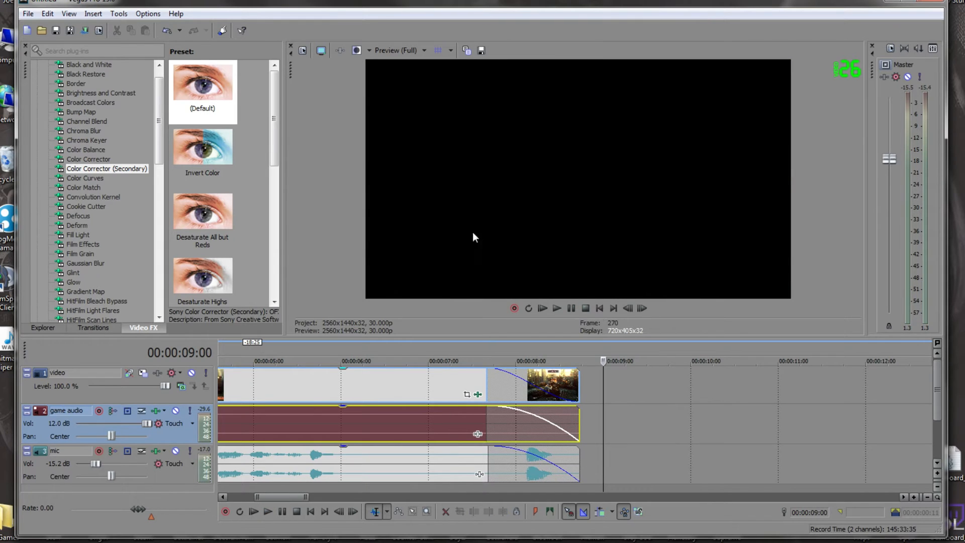
Open the Render As settings, choose the Youtube 2K 1440P template and name the output file Tutorial shit
left_click(311, 397)
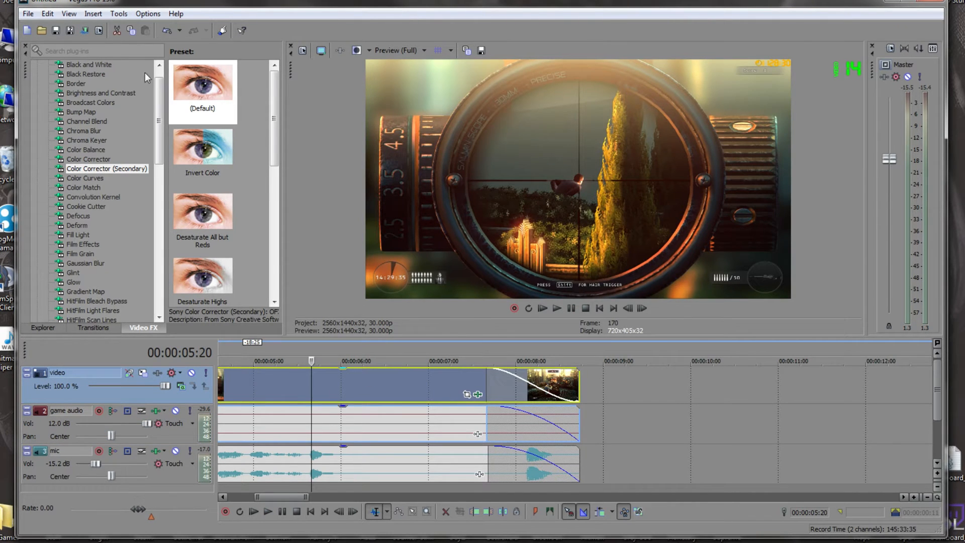
left_click(24, 14)
left_click(56, 99)
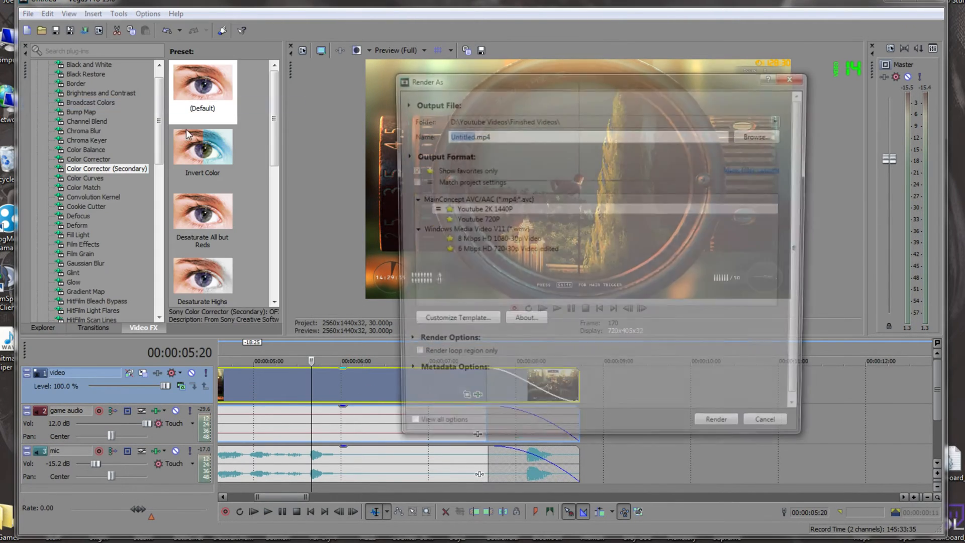
left_click(516, 210)
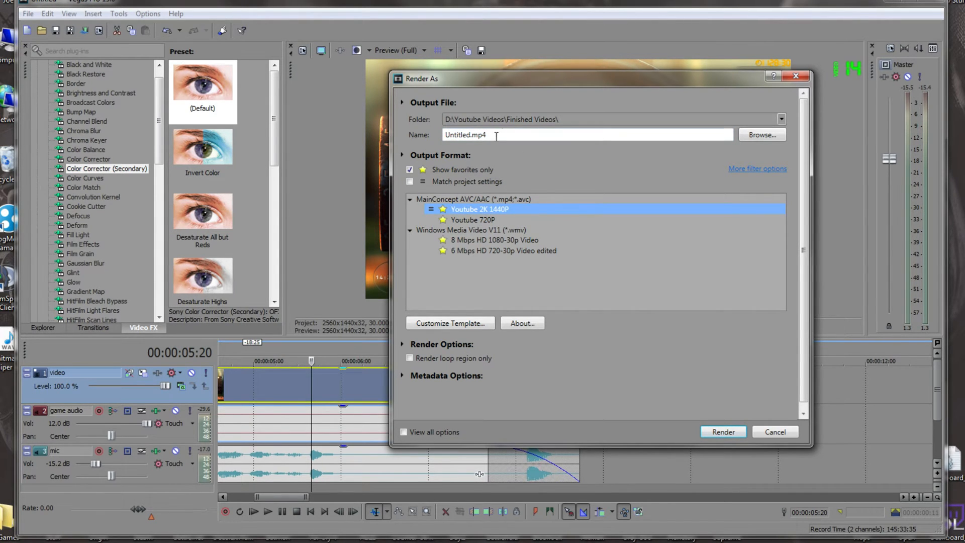
left_click(543, 122)
left_click(564, 119)
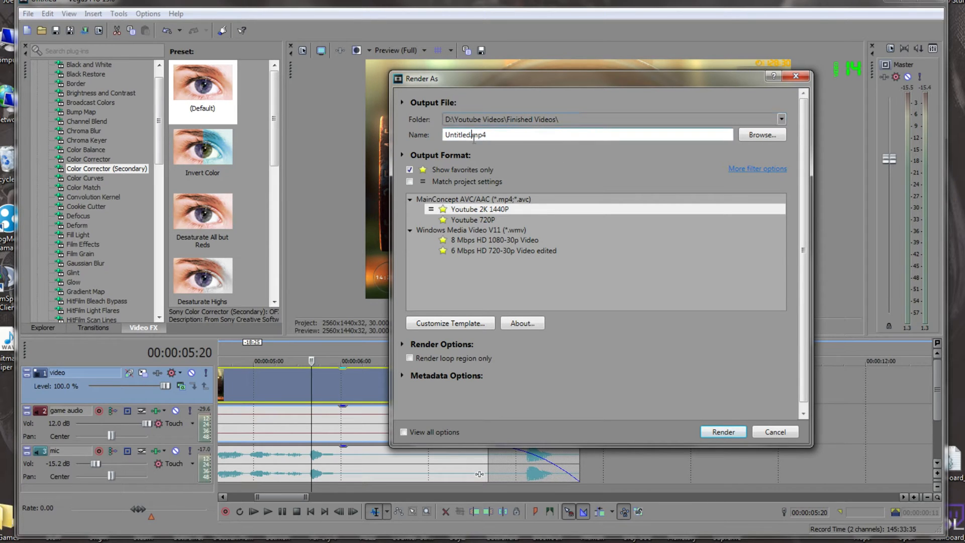
left_click_drag(470, 134, 417, 137)
type("Tutorial shit")
List all output formats instead of favorites only and look into the audio format groups
left_click(410, 171)
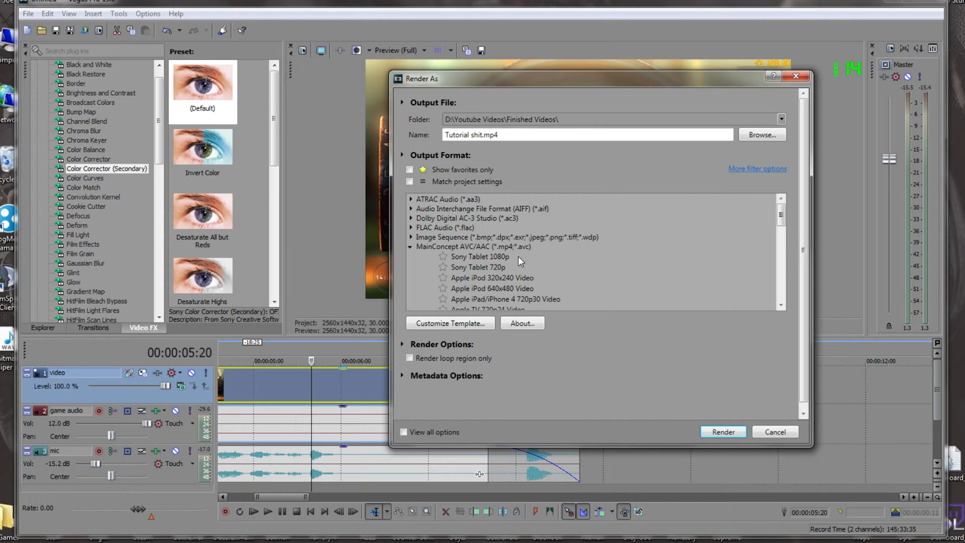
mouse_move(780, 219)
left_mouse_down()
mouse_move(781, 264)
mouse_move(780, 211)
left_mouse_up()
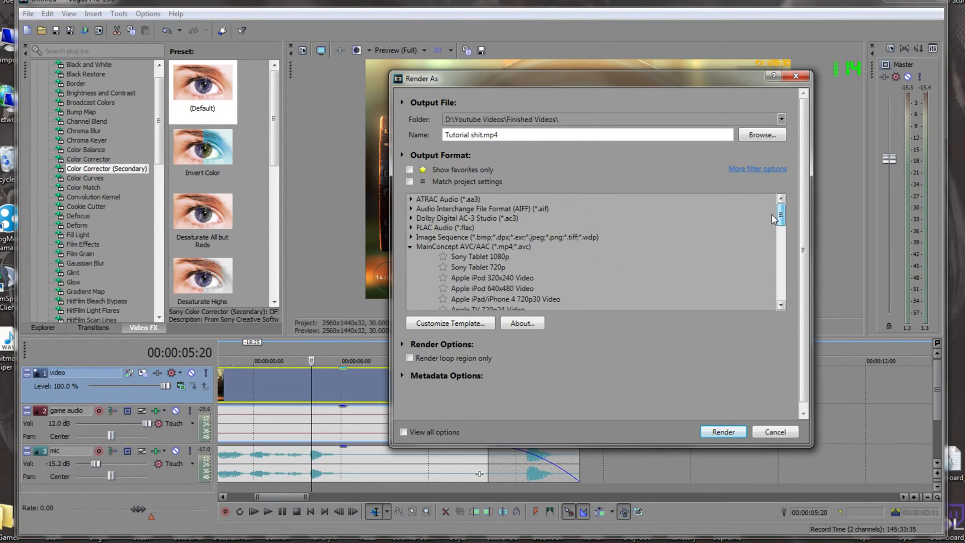
left_click(410, 227)
left_click(410, 228)
left_click(409, 218)
left_click(411, 207)
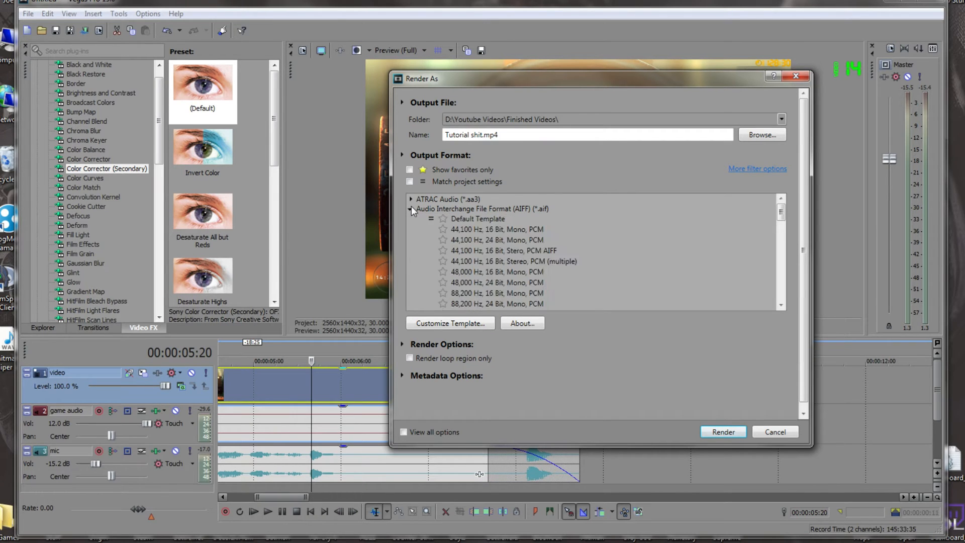
left_click(411, 207)
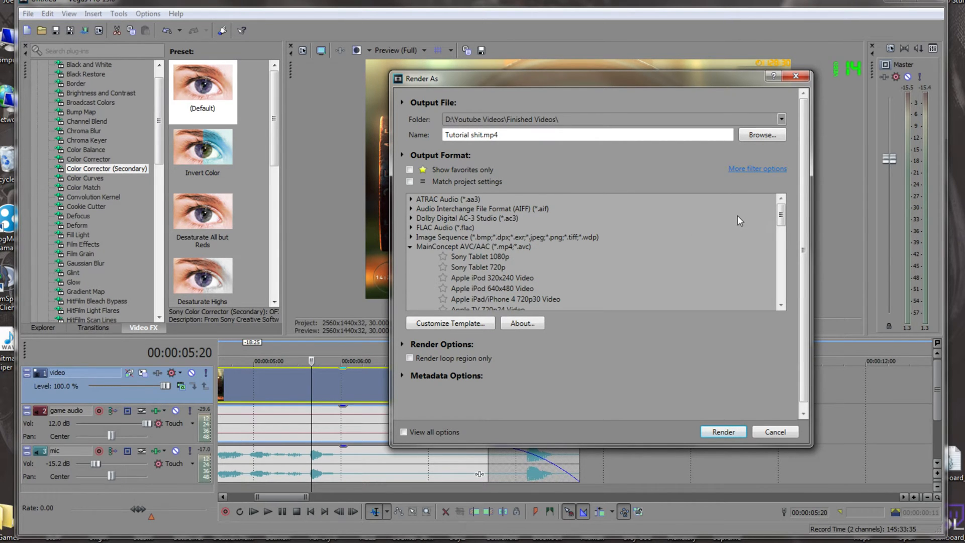
Find the Internet HD 1080p template under MainConcept AVC/AAC, review its custom settings and close them without changes
mouse_move(780, 216)
left_mouse_down()
mouse_move(782, 254)
mouse_move(786, 224)
left_mouse_up()
left_click(479, 227)
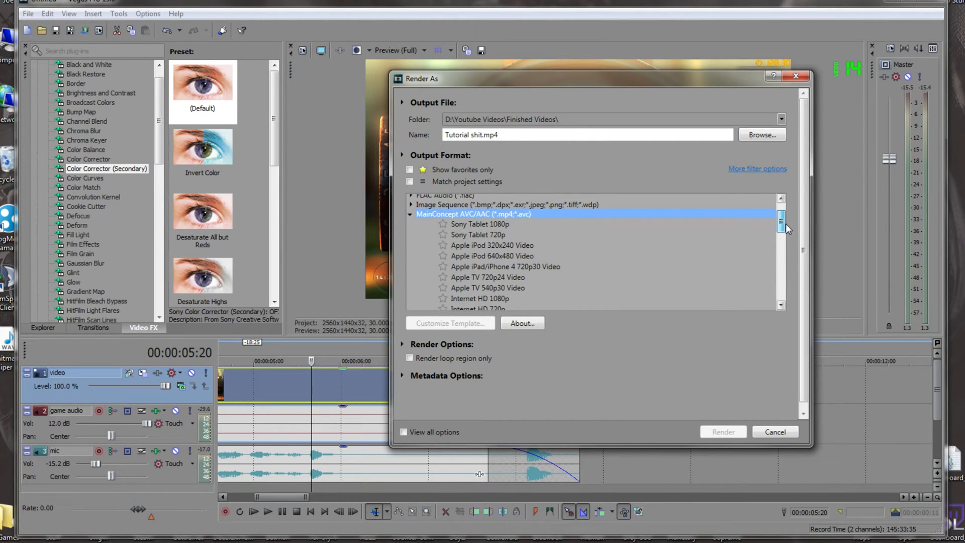
mouse_move(785, 224)
left_mouse_down()
mouse_move(785, 241)
mouse_move(783, 224)
left_mouse_up()
left_click(412, 212)
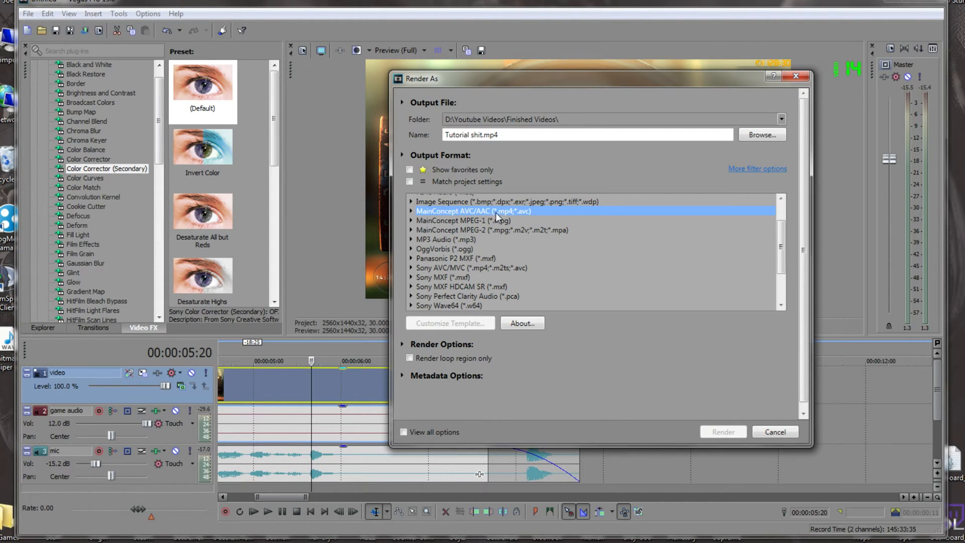
left_click(411, 211)
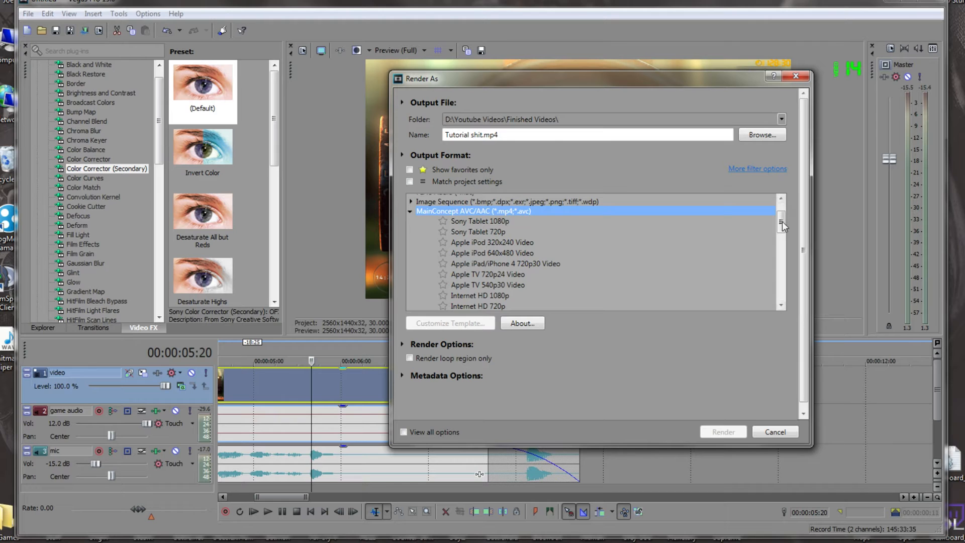
mouse_move(782, 226)
left_mouse_down()
mouse_move(782, 263)
mouse_move(787, 234)
left_mouse_up()
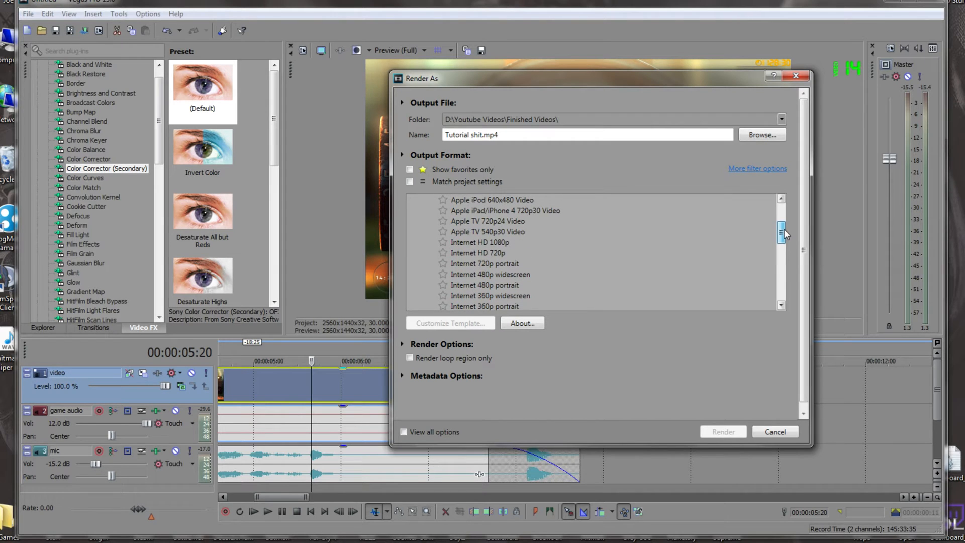
left_click(497, 244)
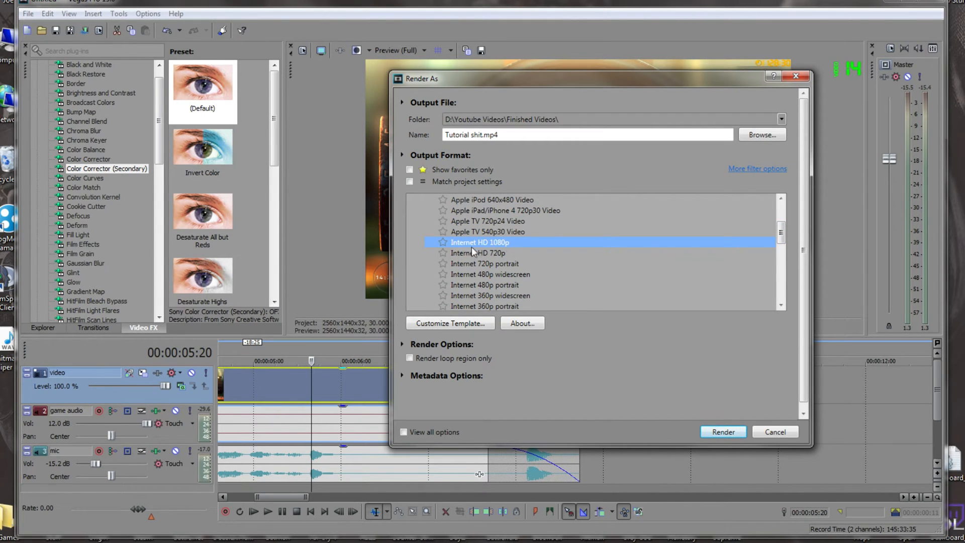
left_click(476, 322)
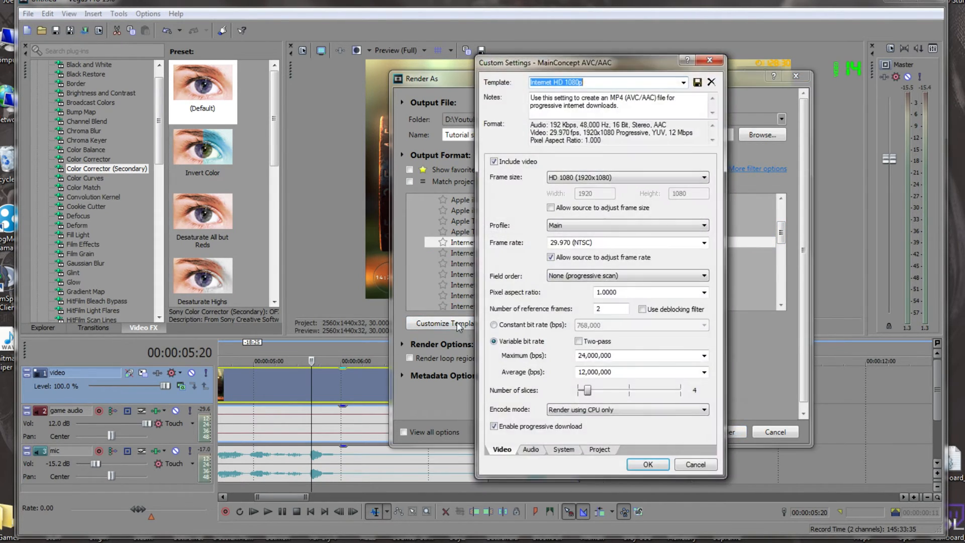
left_click_drag(574, 62, 499, 62)
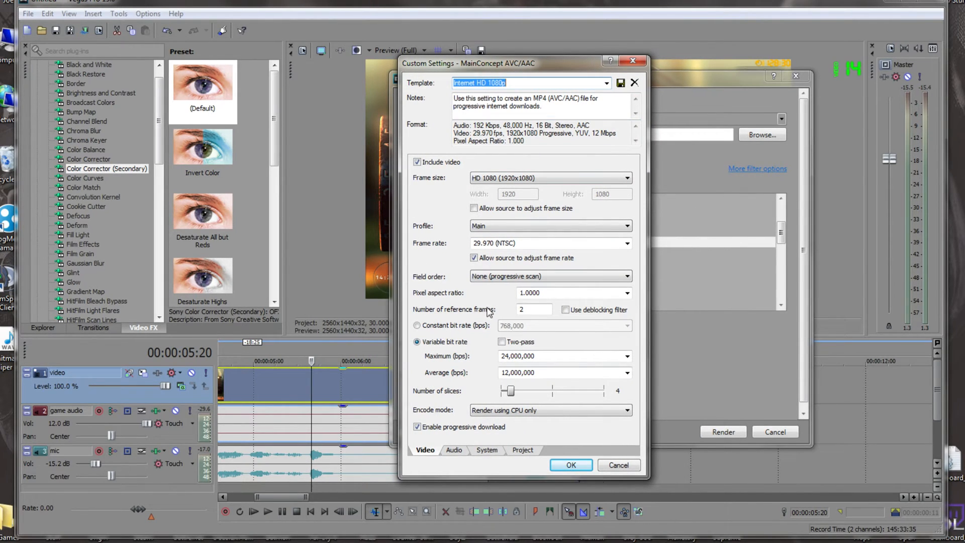
left_click(618, 464)
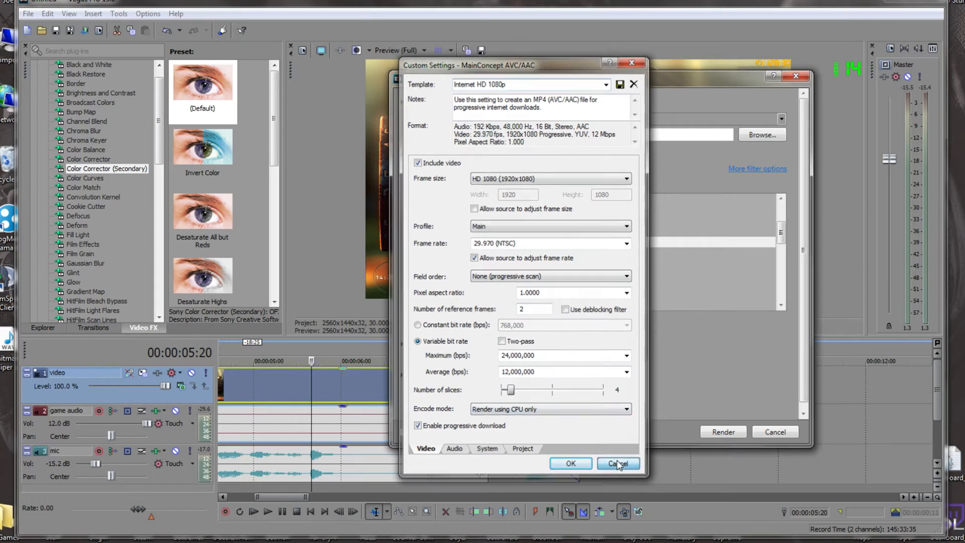
Select the Youtube 2K 1440P template, open its custom settings and look through the list of available templates
scroll(781, 291, "down", 4)
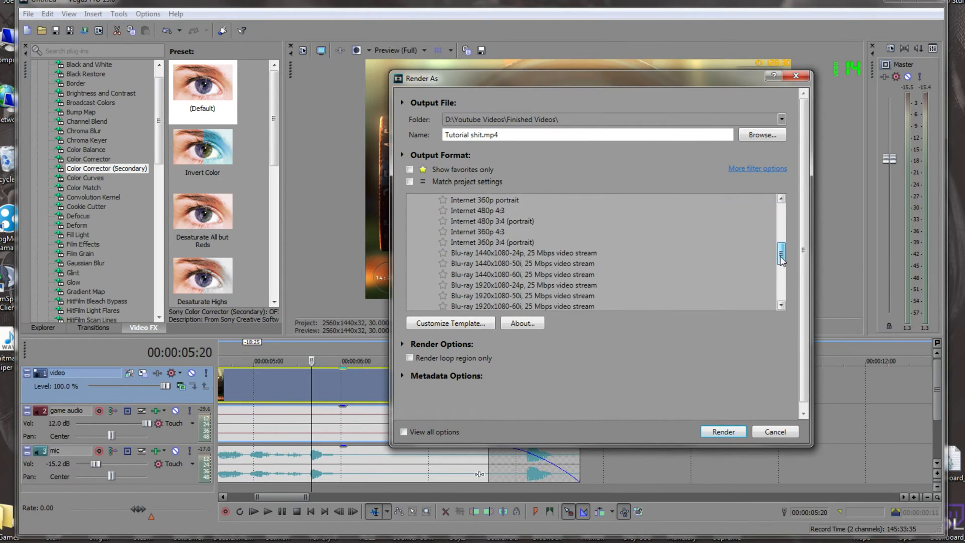
left_click(502, 271)
left_click(455, 324)
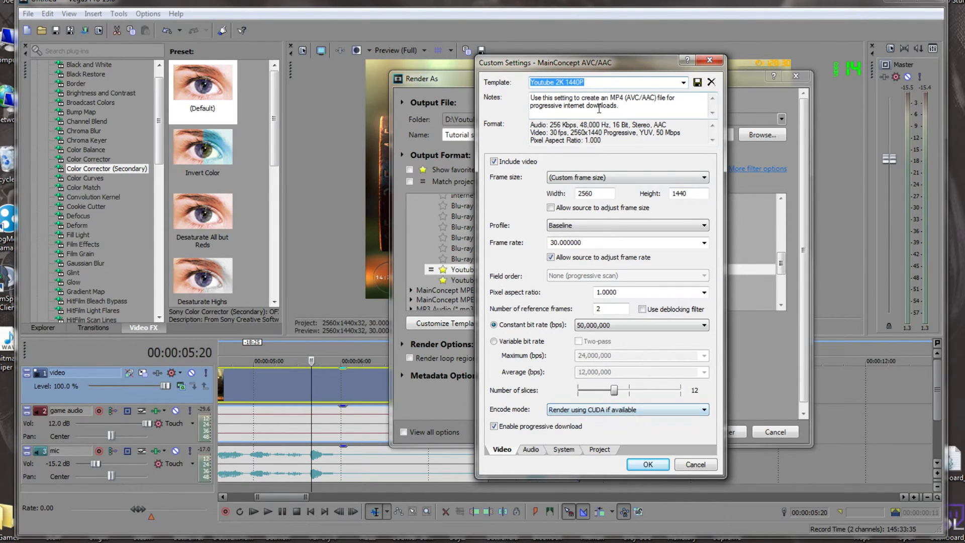
left_click_drag(615, 65, 580, 65)
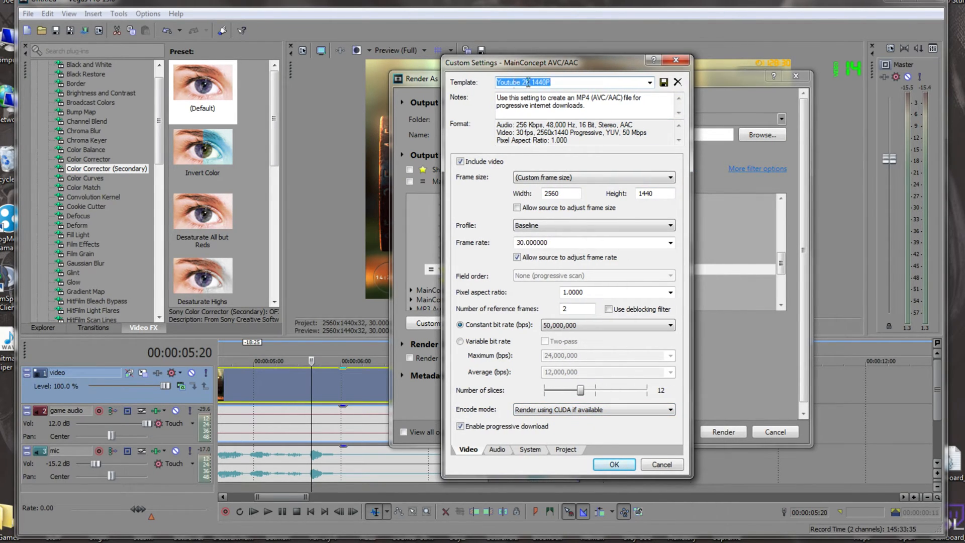
left_click_drag(517, 66, 524, 66)
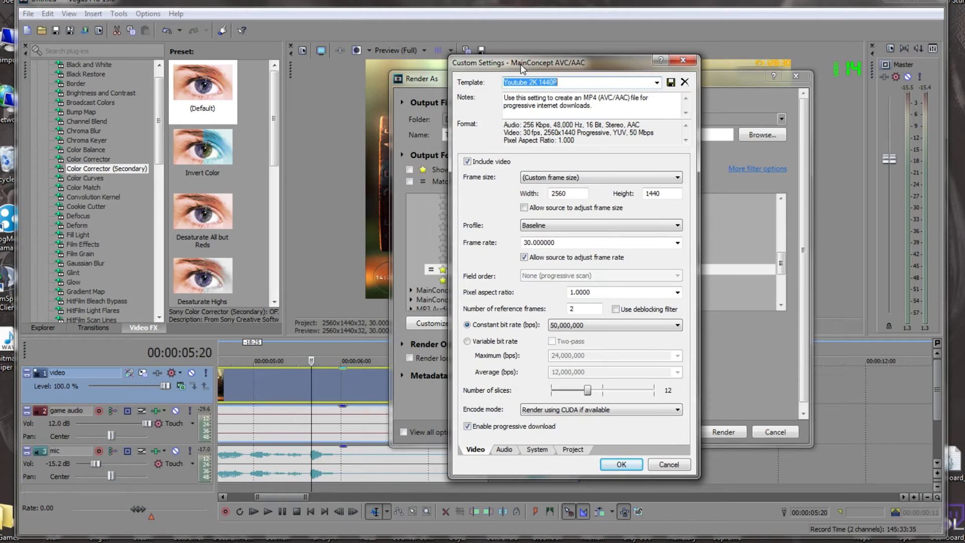
left_click(656, 83)
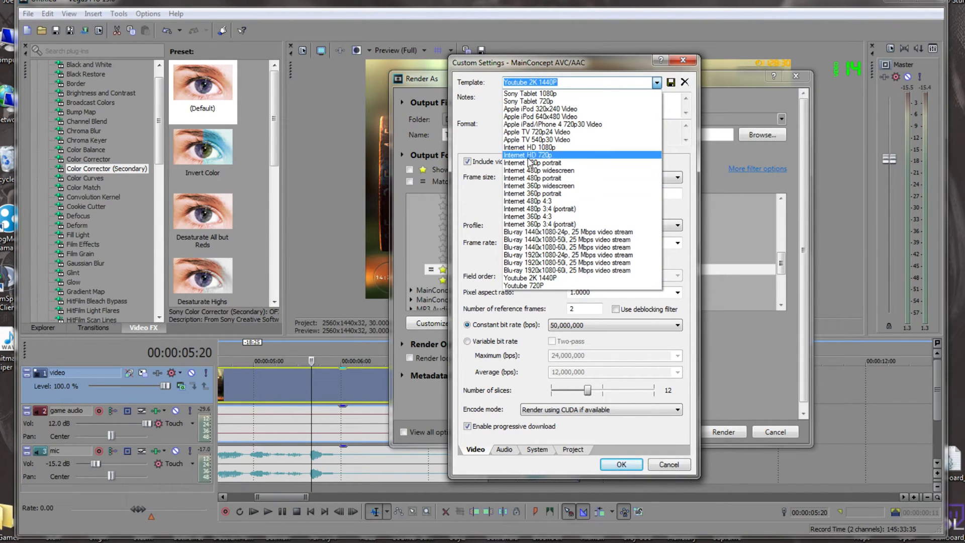
left_click(560, 83)
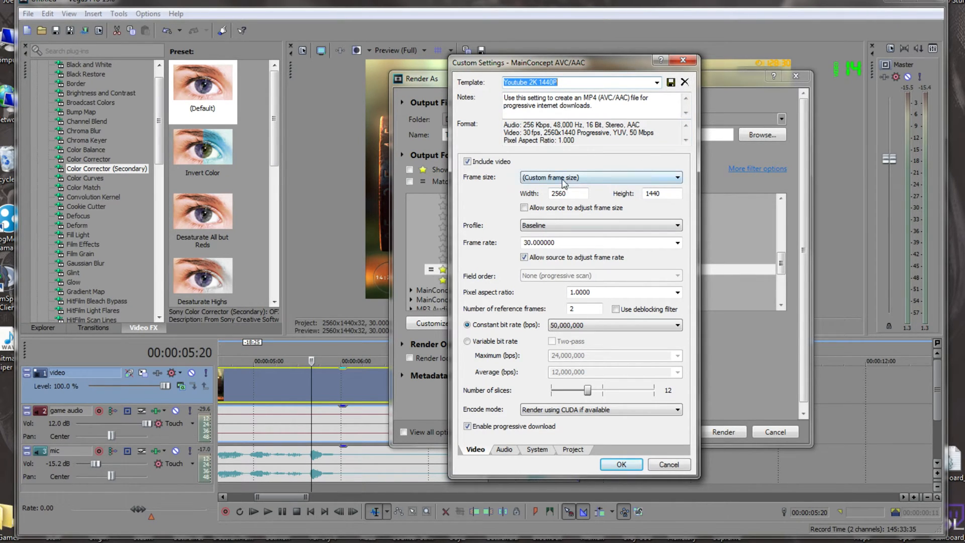
Review the template's custom frame width and height and the available frame rate options
double_click(583, 180)
left_click(572, 195)
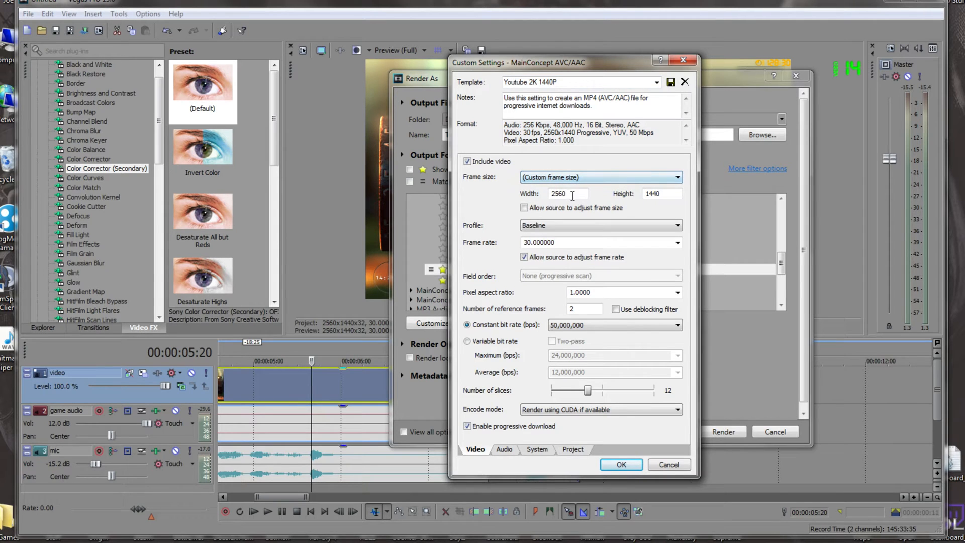
left_click(668, 195)
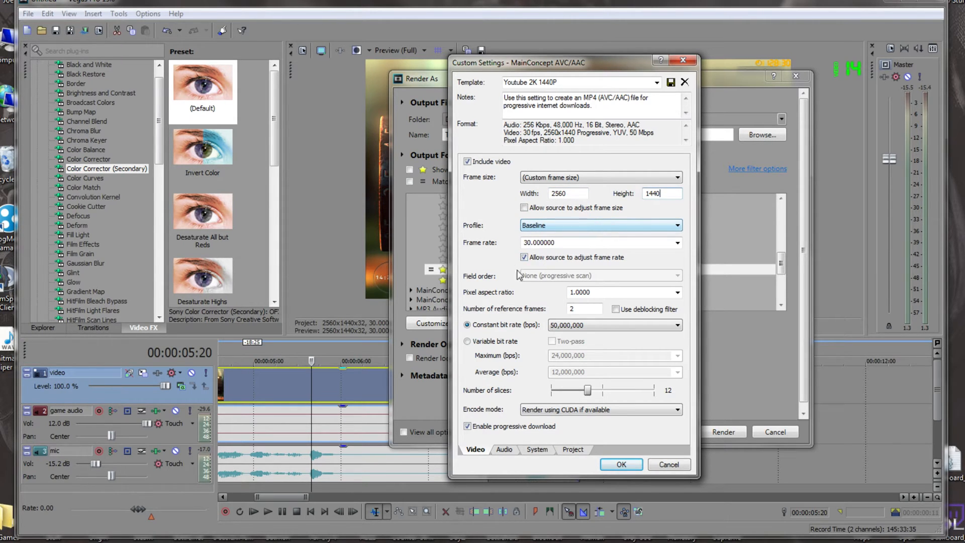
left_click(677, 243)
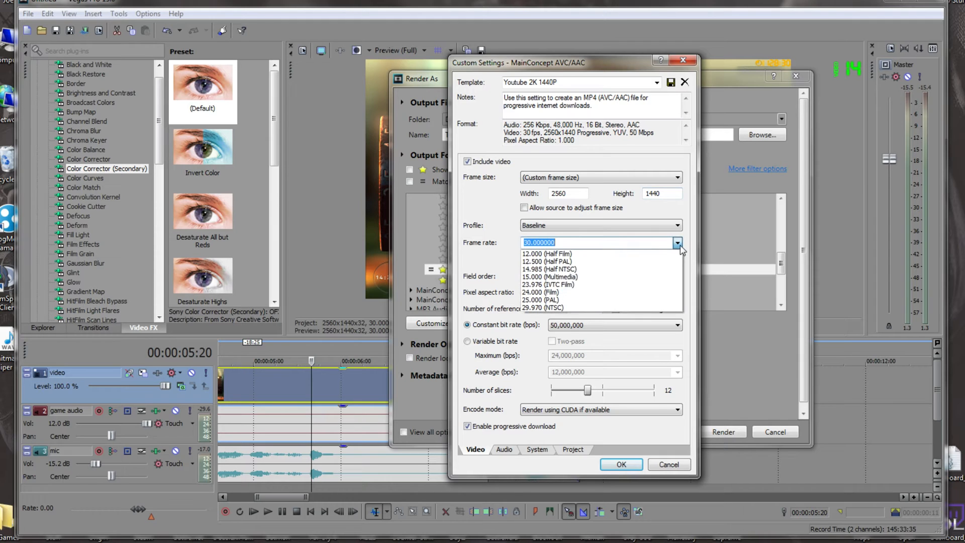
left_click(677, 243)
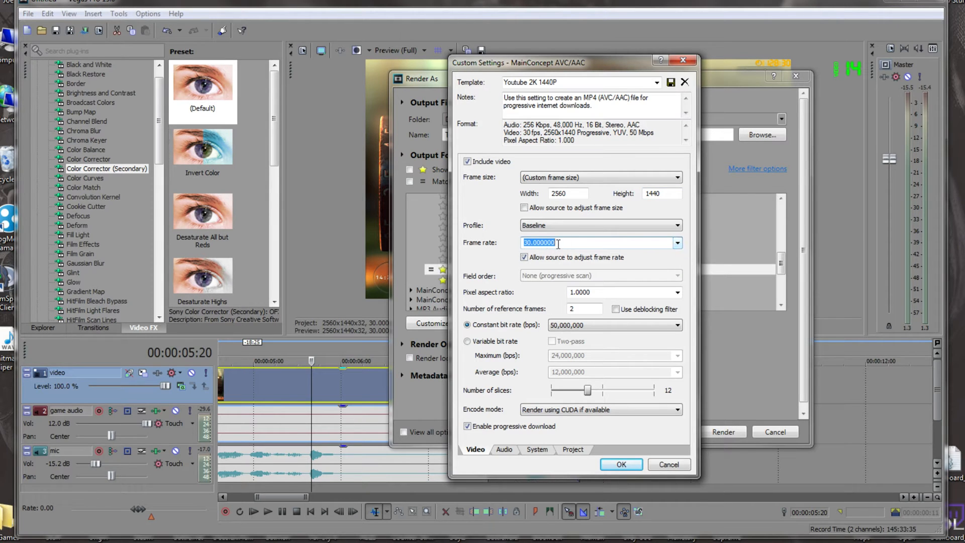
left_click(677, 243)
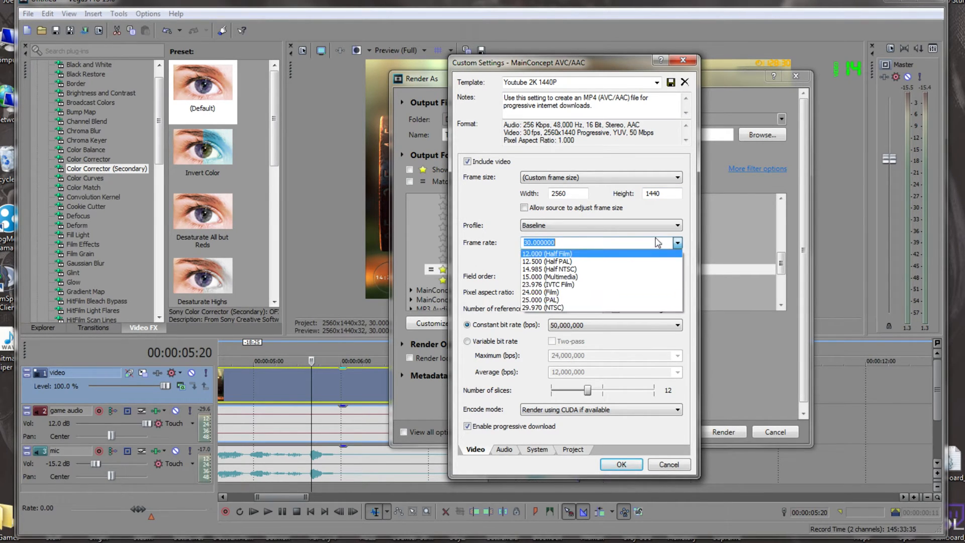
left_click(676, 244)
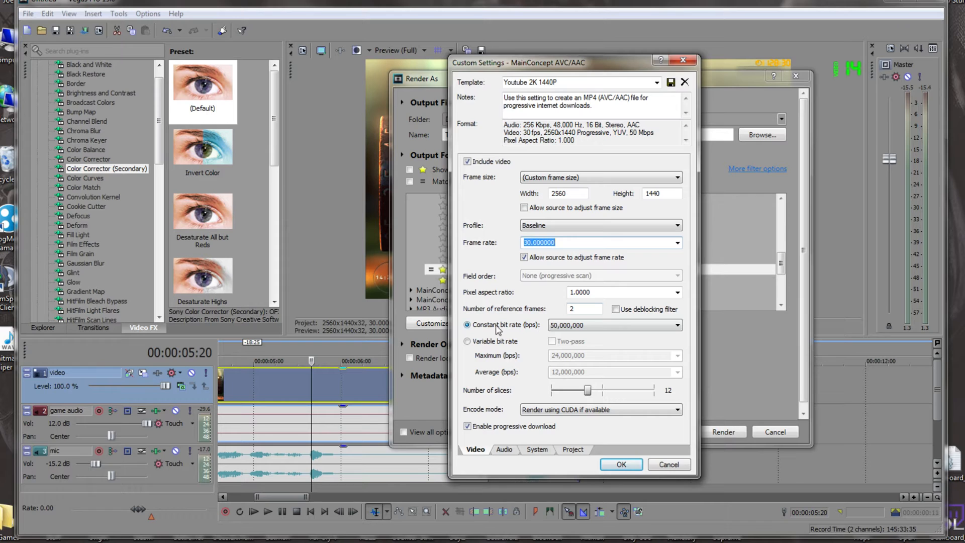
Choose a constant bit rate of 50,000,000 bps and set the encode mode to Render using CPU only
left_click(604, 325)
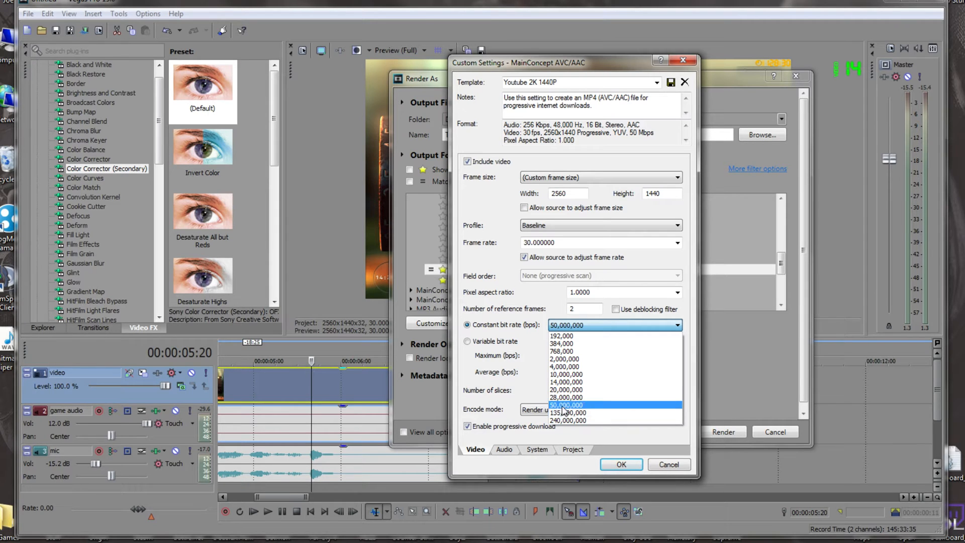
left_click(583, 325)
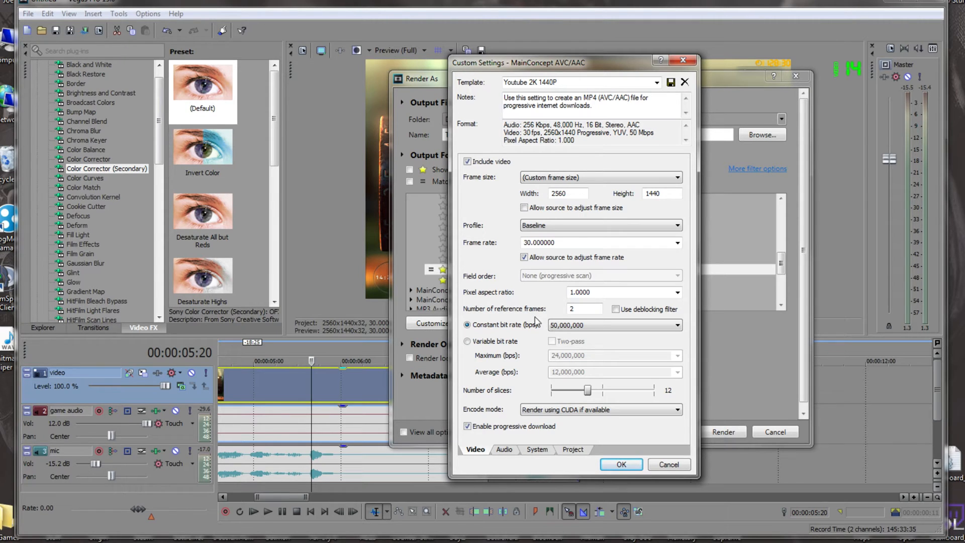
left_click(567, 326)
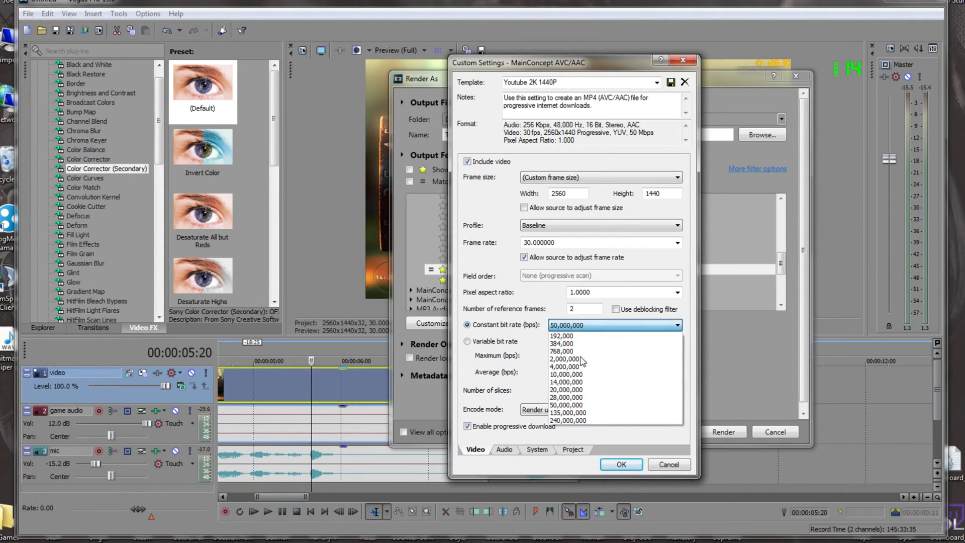
left_click(576, 406)
left_click(590, 328)
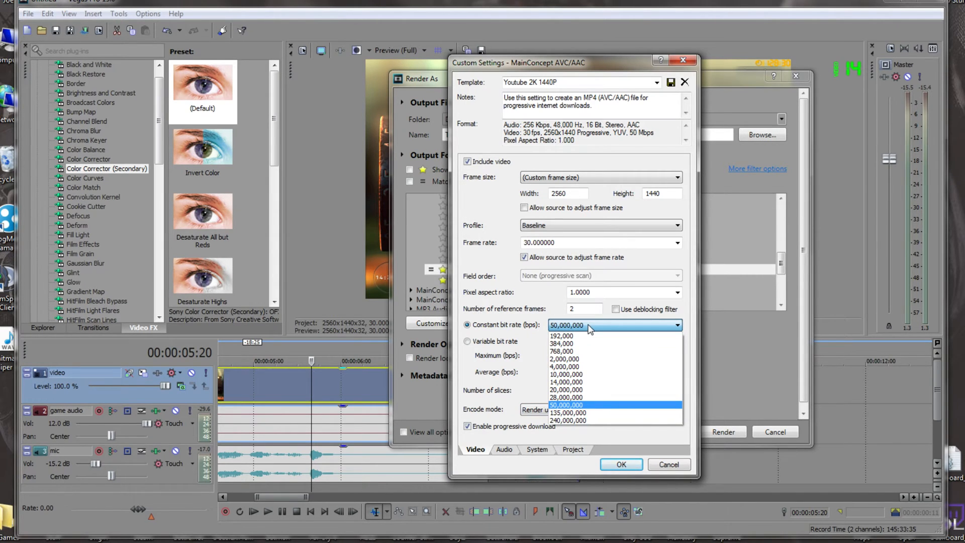
left_click(555, 405)
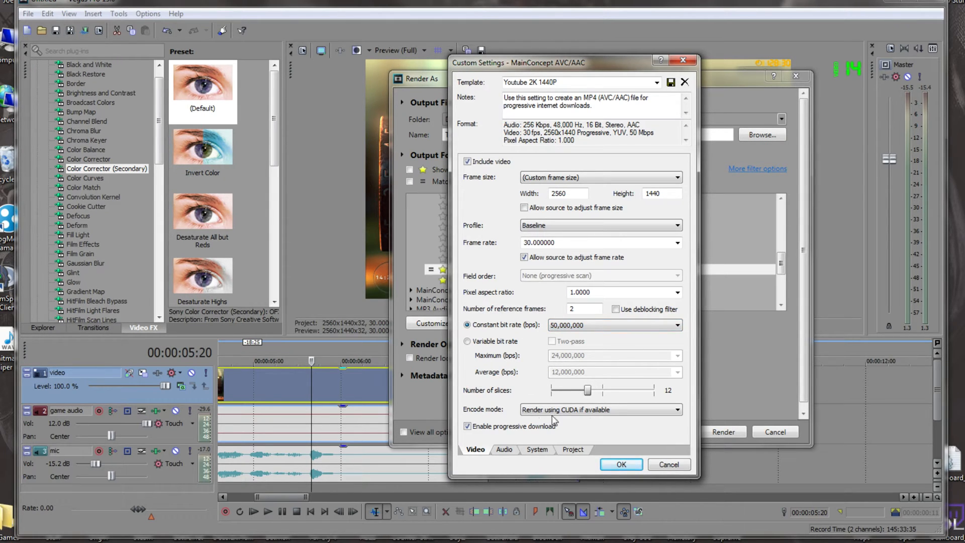
left_click(571, 410)
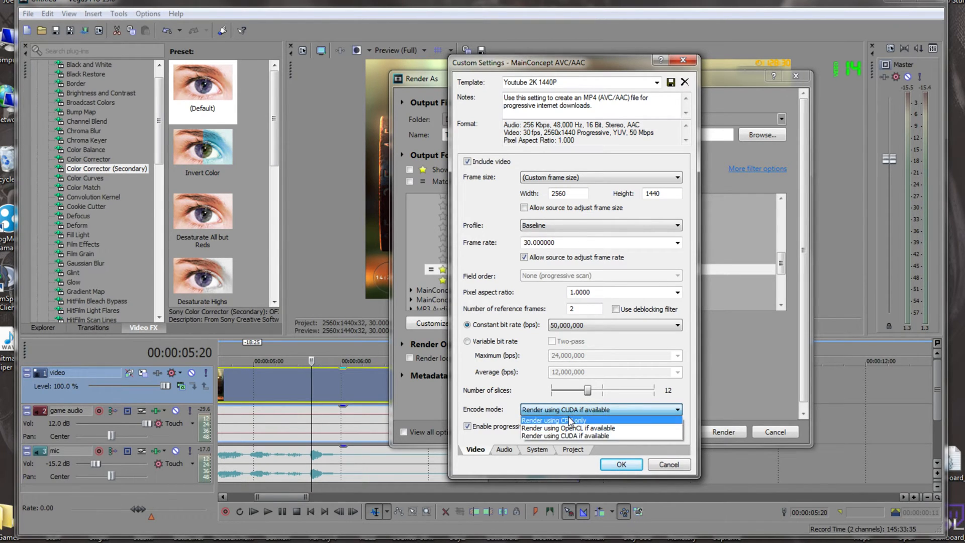
left_click(577, 421)
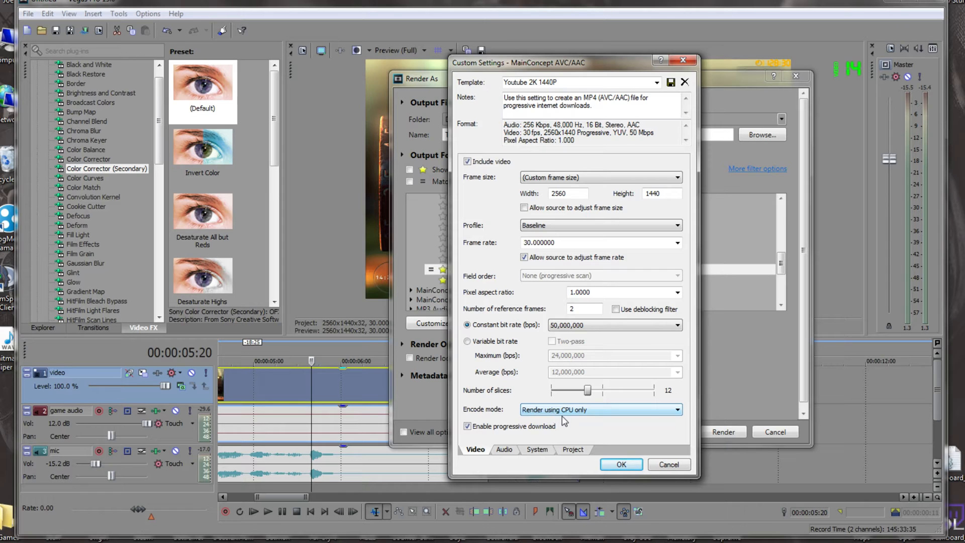
Set the encode mode to Render using CUDA if available and check the GPU's support for it
left_click(568, 410)
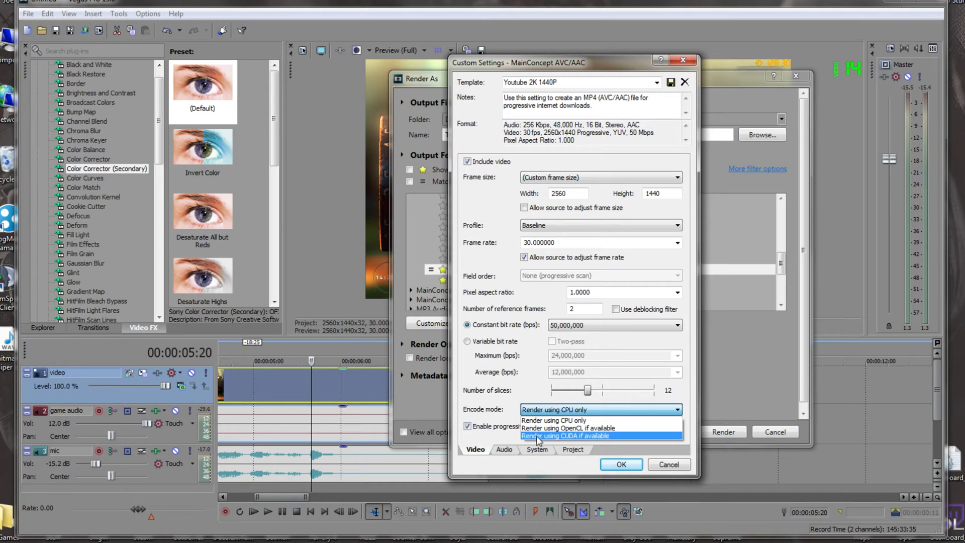
left_click(573, 437)
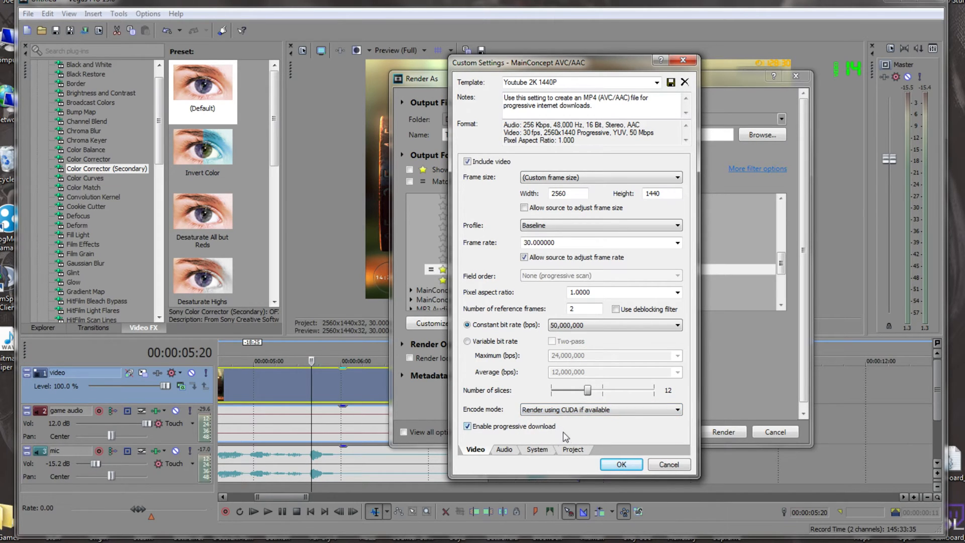
left_click(543, 452)
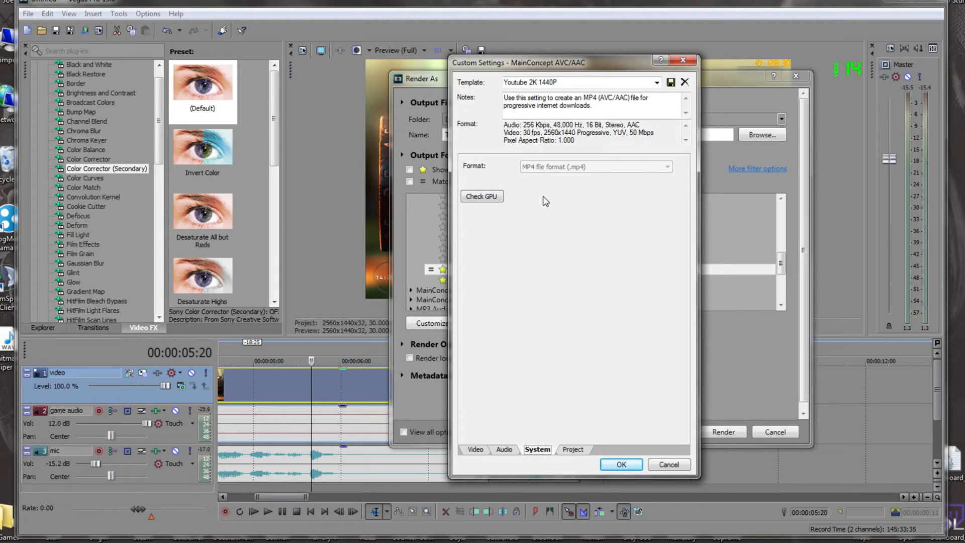
left_click(479, 198)
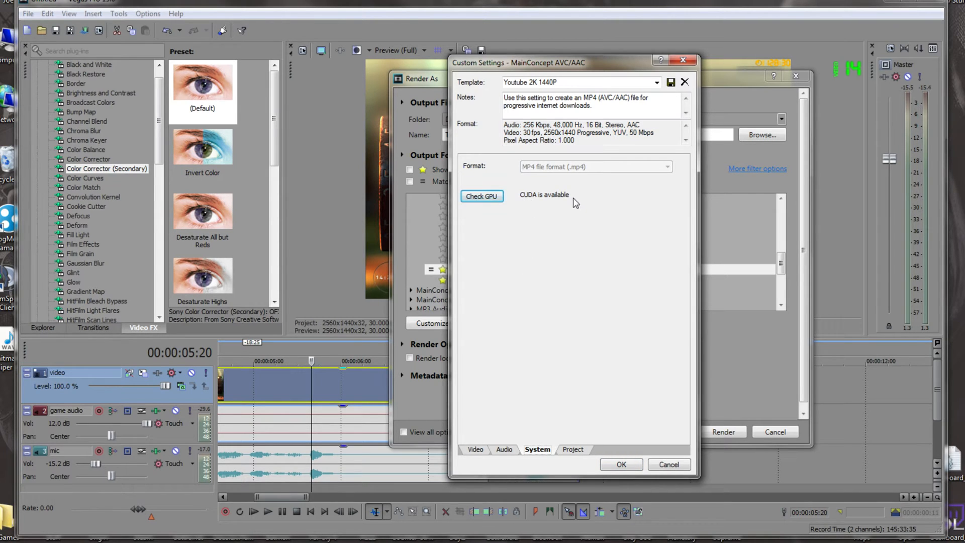
left_click(483, 452)
left_click(572, 411)
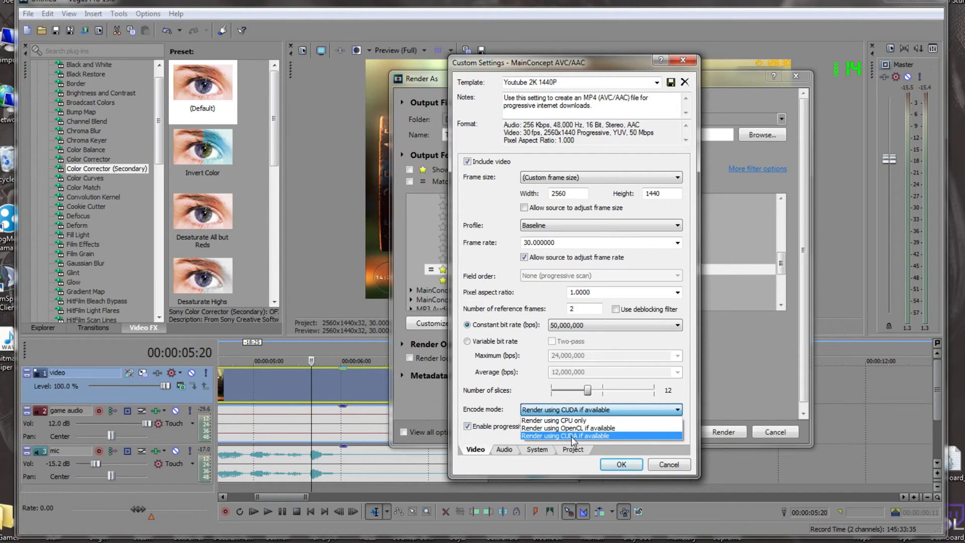
left_click(565, 436)
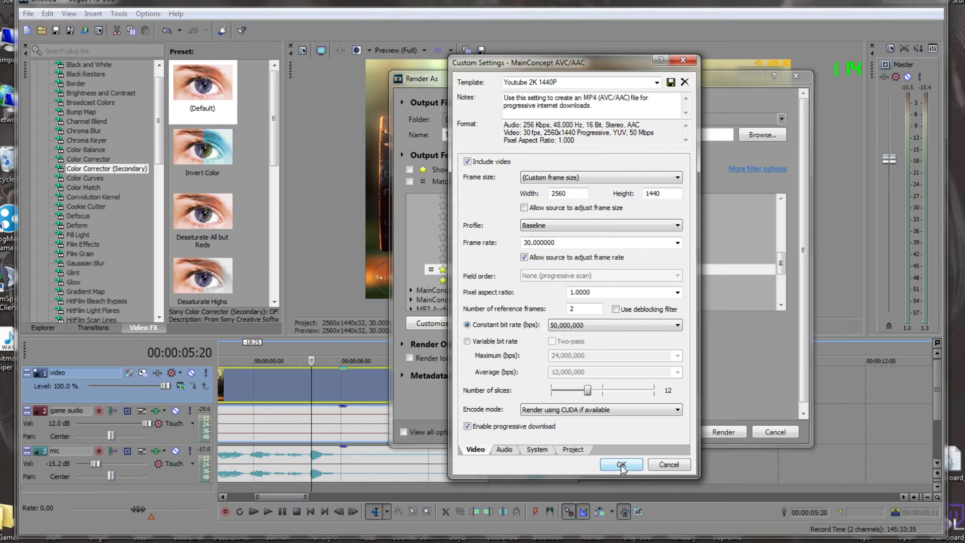
Review the template's audio sample rate and the available audio bit rates without changing them
left_click(504, 449)
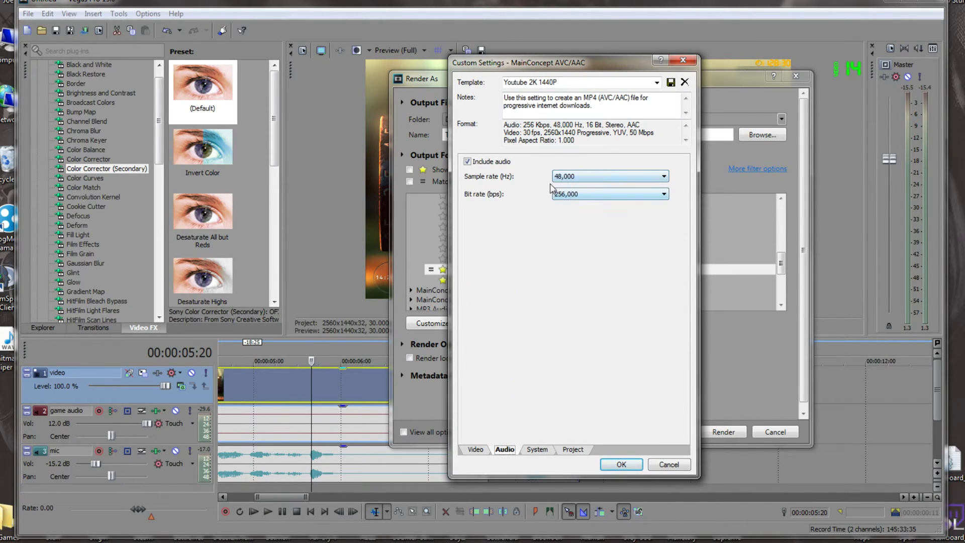
left_click(575, 196)
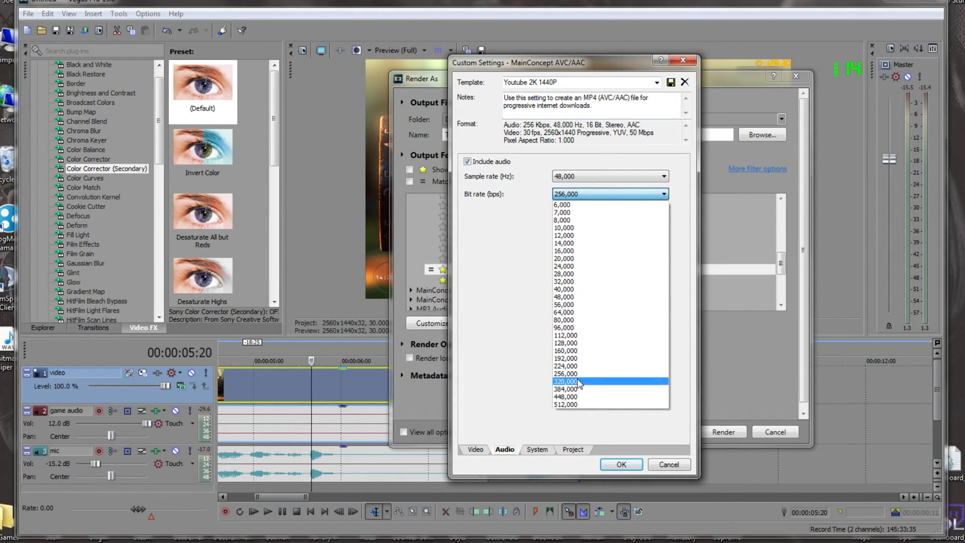
left_click(581, 193)
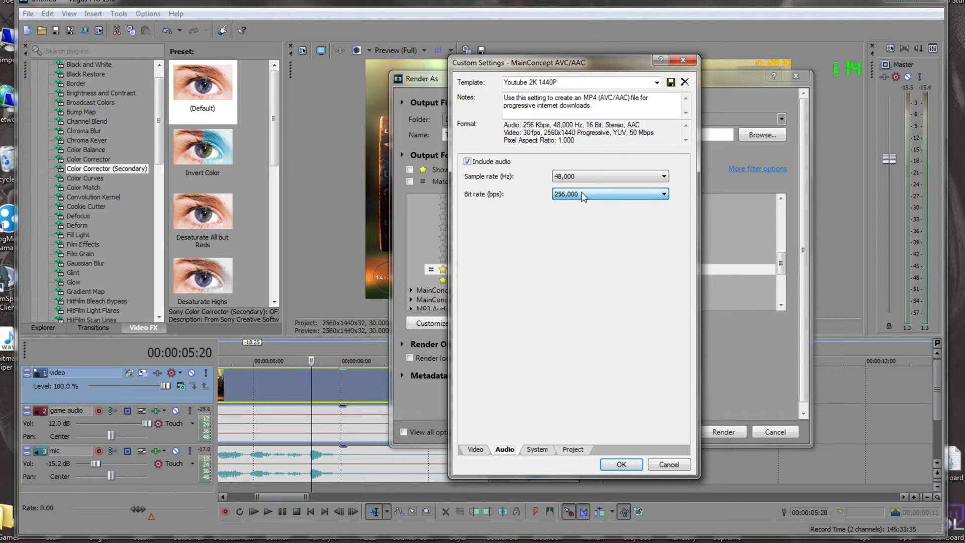
Set the template's video rendering quality to Best and accept the custom settings
left_click(539, 450)
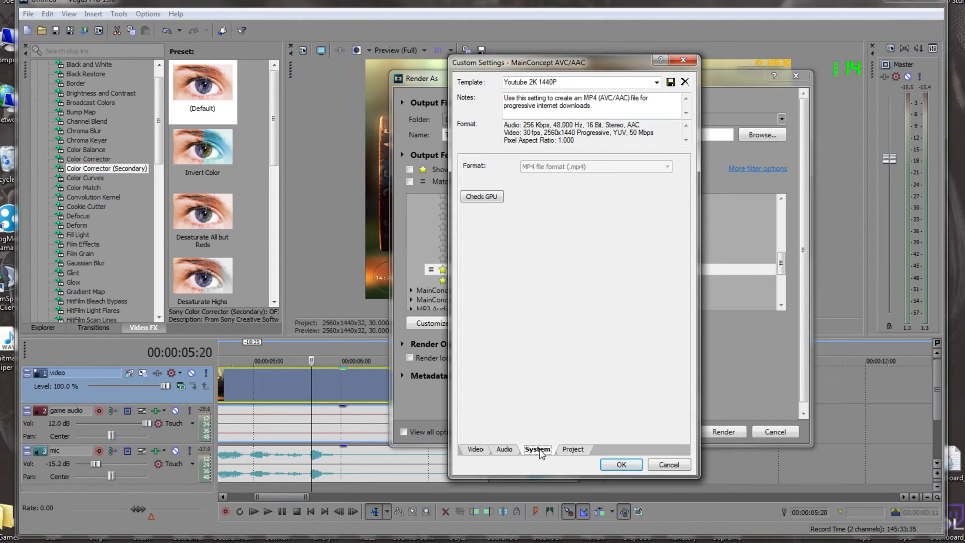
left_click(573, 449)
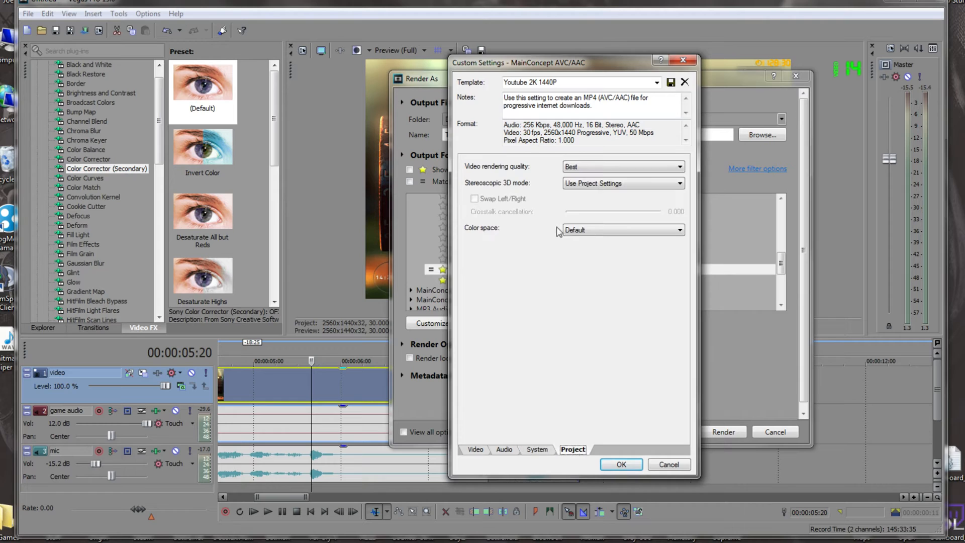
left_click(585, 169)
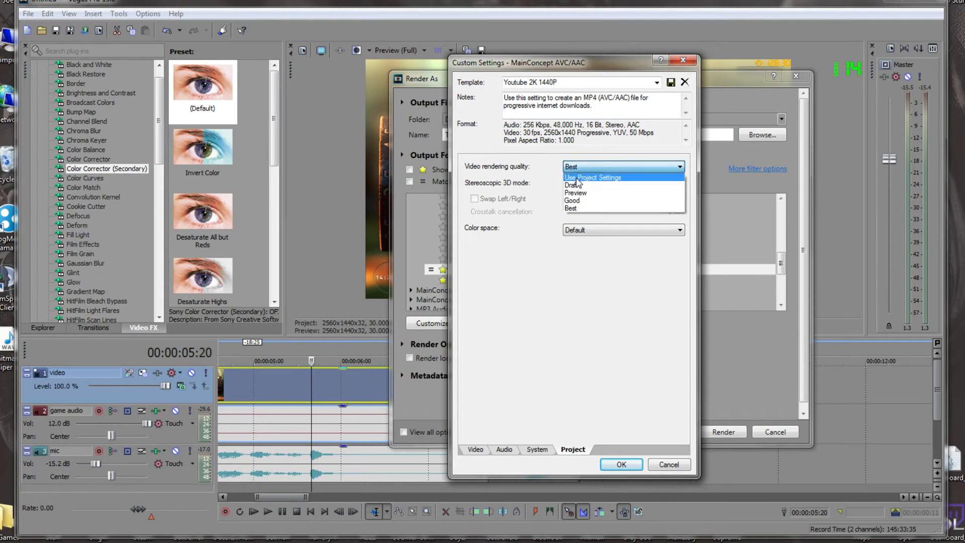
left_click(578, 214)
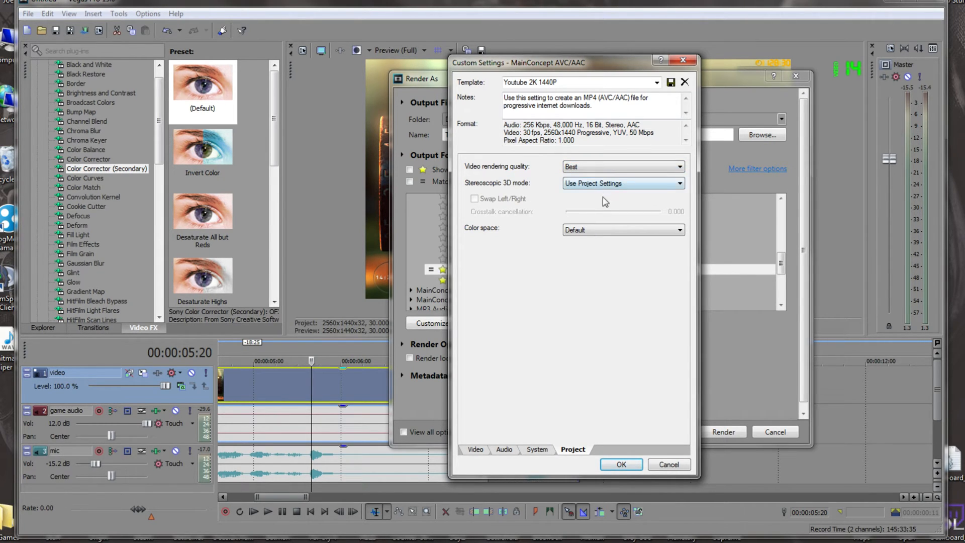
left_click(622, 464)
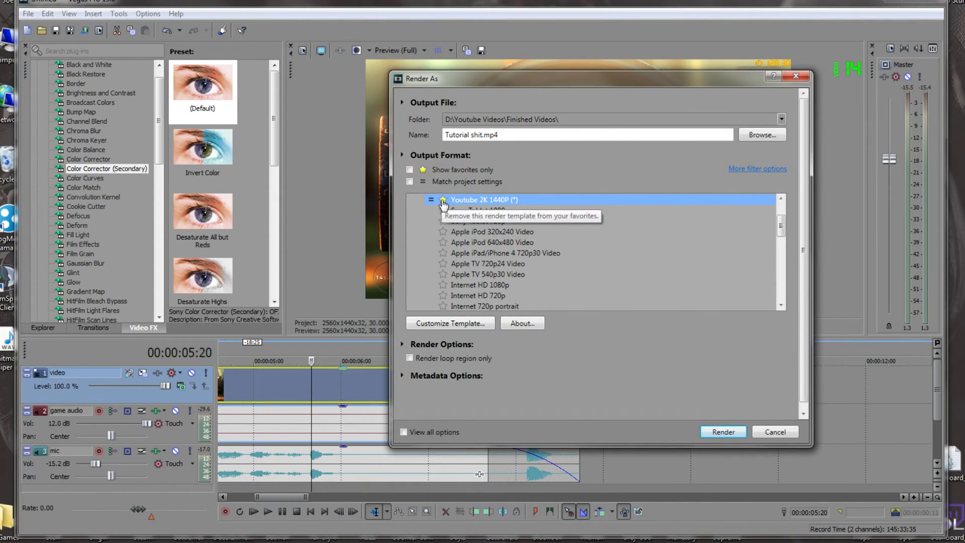
Show only the favorite render templates and select the saved Youtube 2K 1440P template
left_click(410, 169)
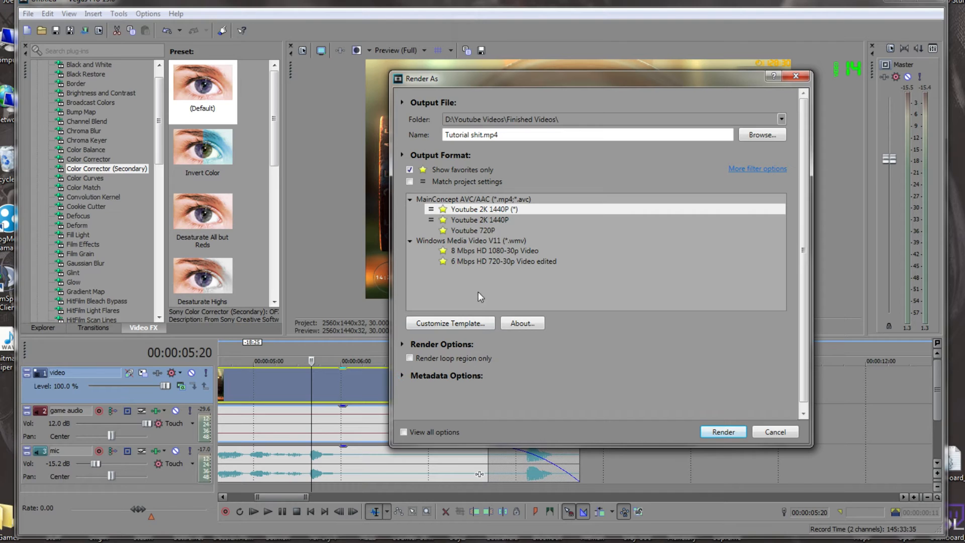
left_click(488, 220)
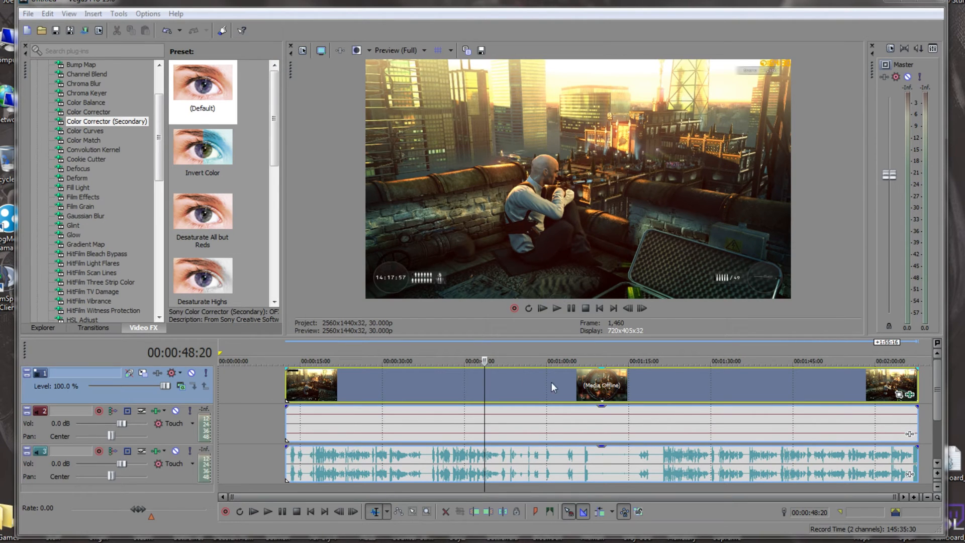
Open the render settings for the untitled project, check the Youtube 2K 1440P template and cancel without rendering
left_click(28, 13)
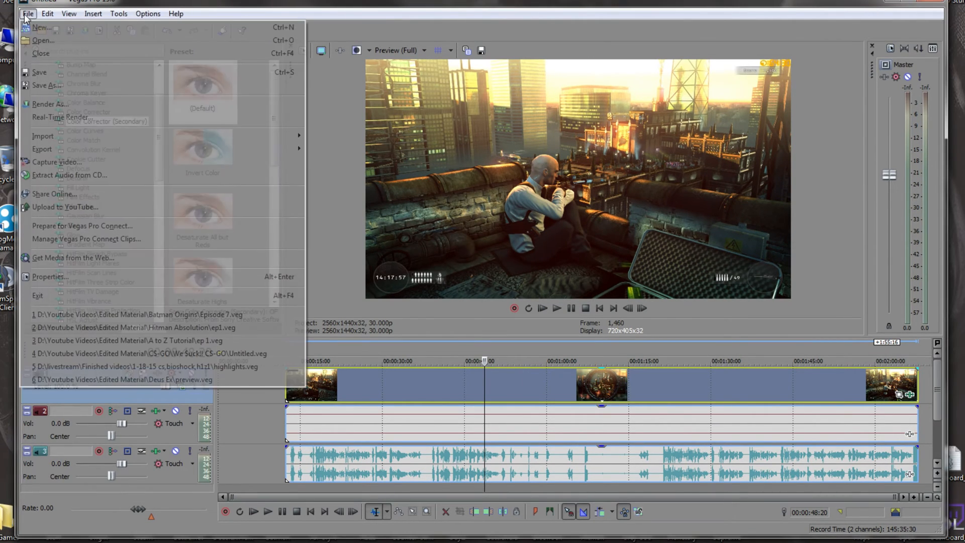
left_click(41, 103)
left_click(480, 209)
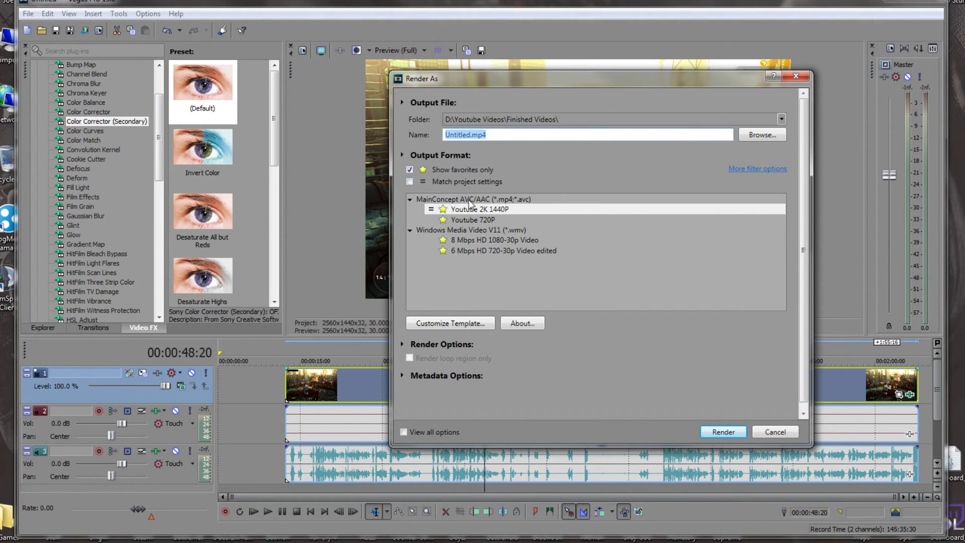
left_click(777, 432)
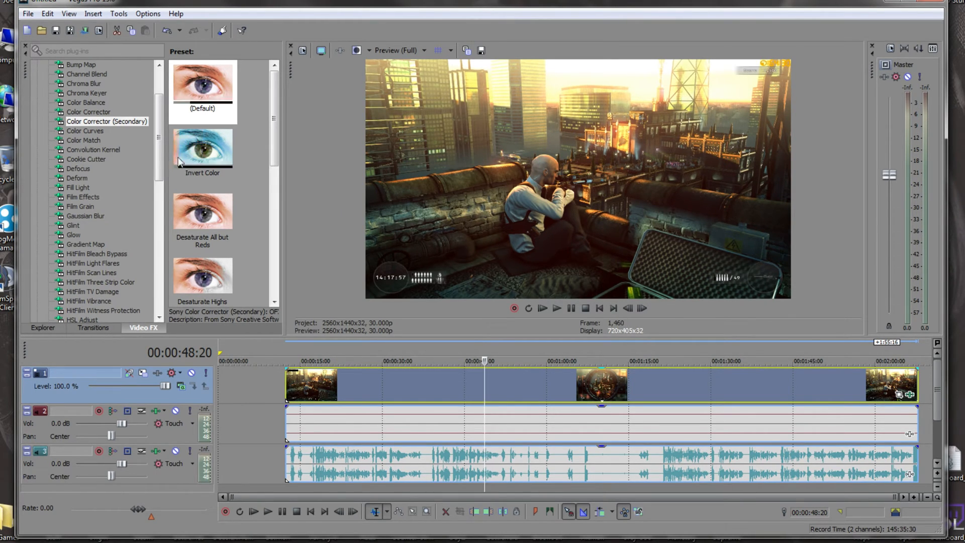
Apply the Levels effect with the Computer RGB to Studio RGB preset to the hitman sniper challenge tutorial video clip
scroll(155, 153, "down", 1)
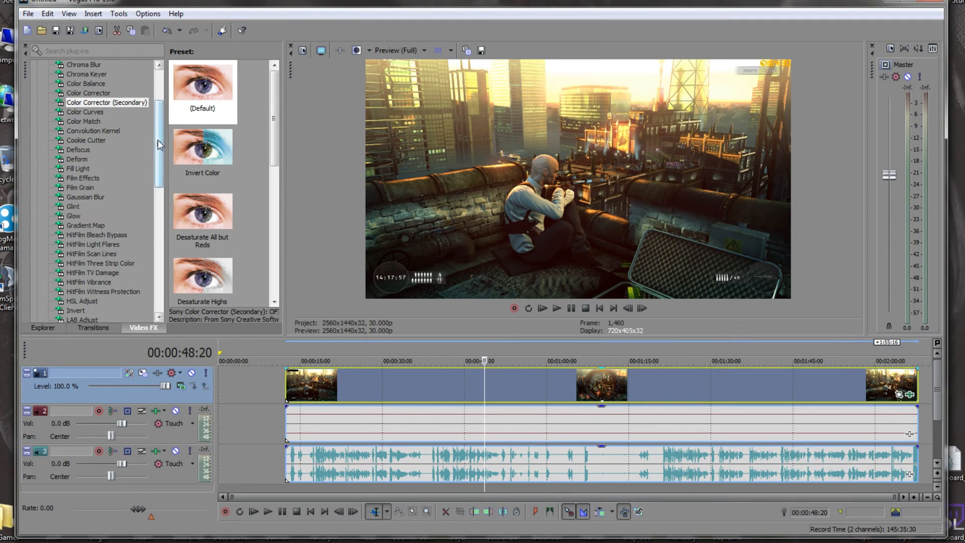
left_click_drag(159, 143, 158, 209)
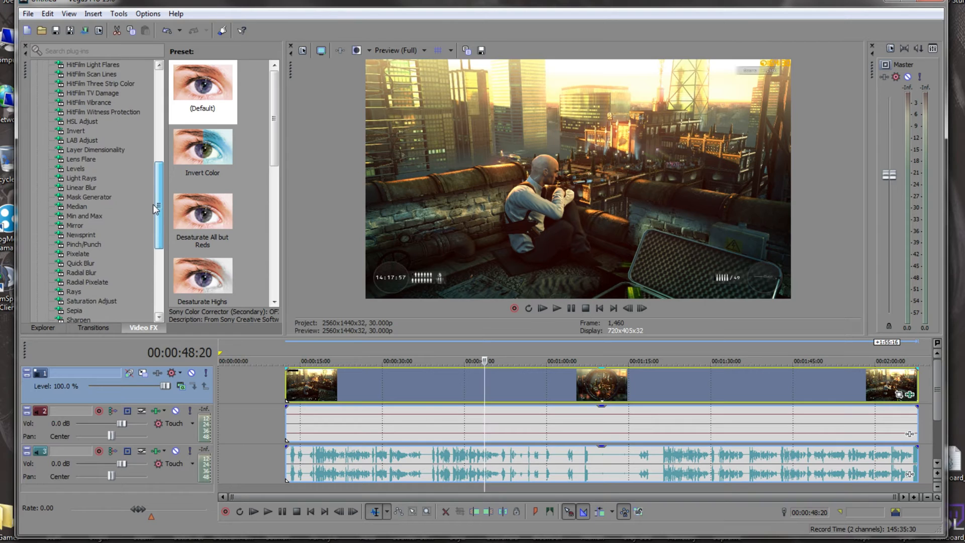
left_click(75, 168)
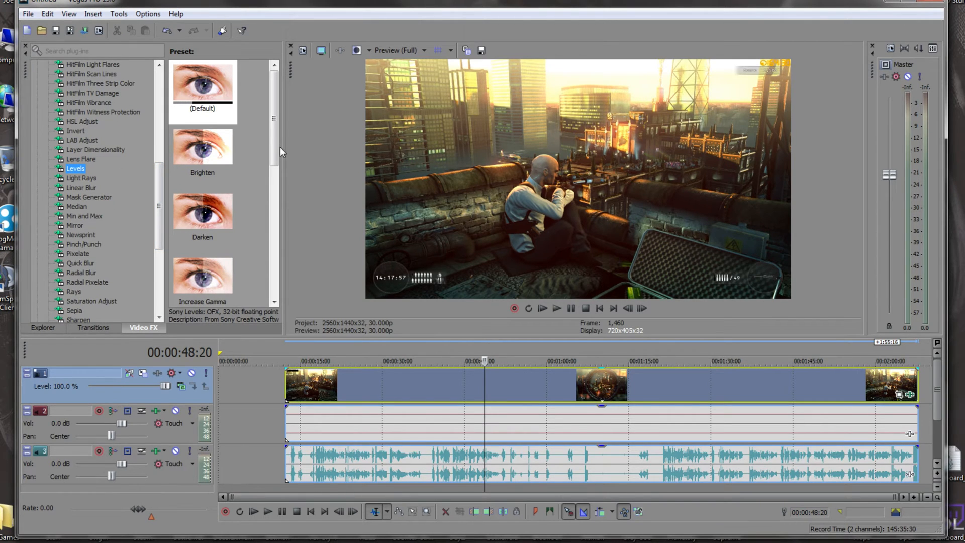
left_click_drag(284, 151, 377, 151)
scroll(349, 213, "down", 2)
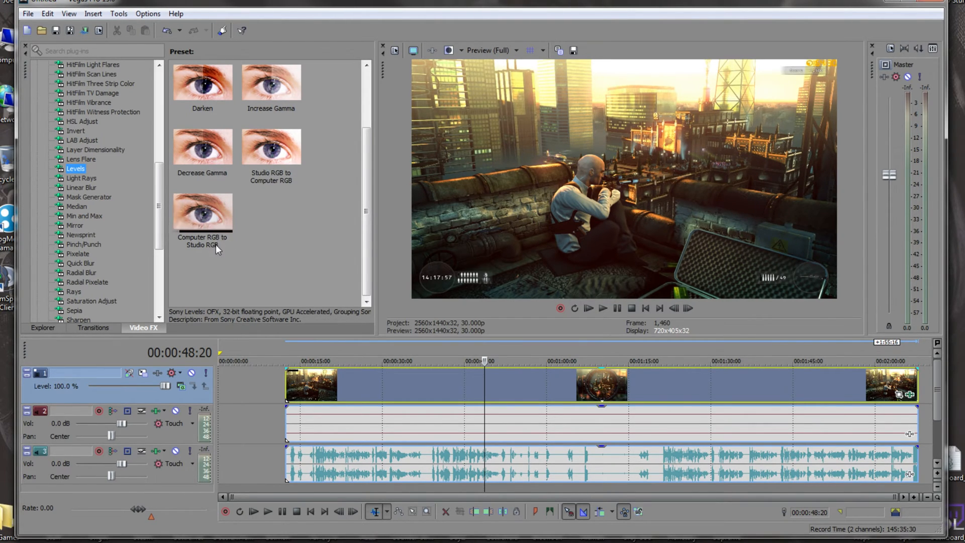
left_click(193, 213)
left_click_drag(193, 213, 461, 380)
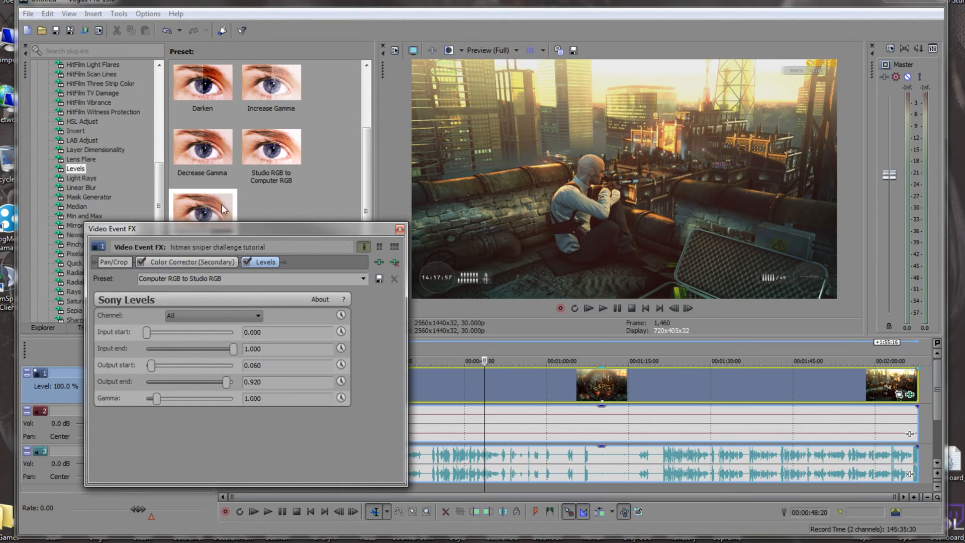
left_click(400, 230)
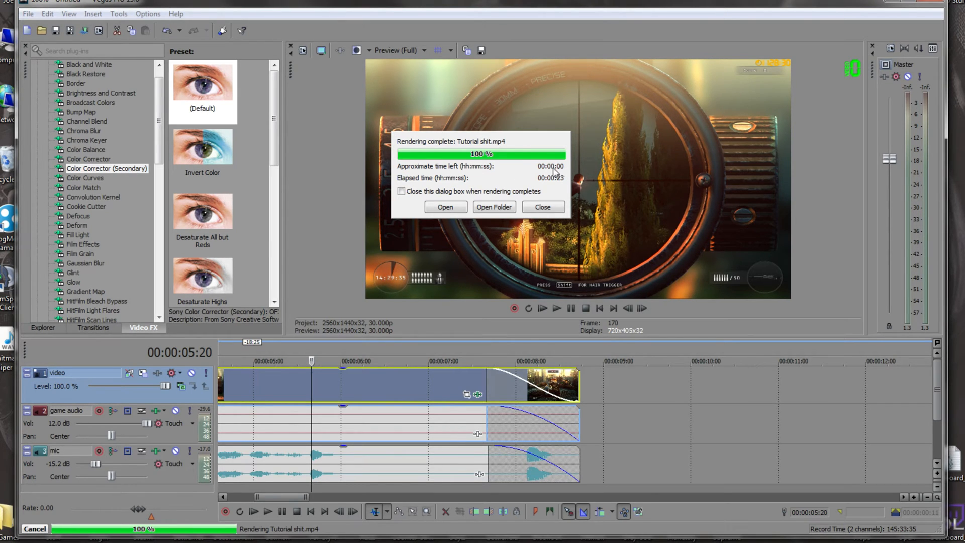
Open the folder of the completed render and examine the details of Tutorial shit.mp4
left_click(491, 207)
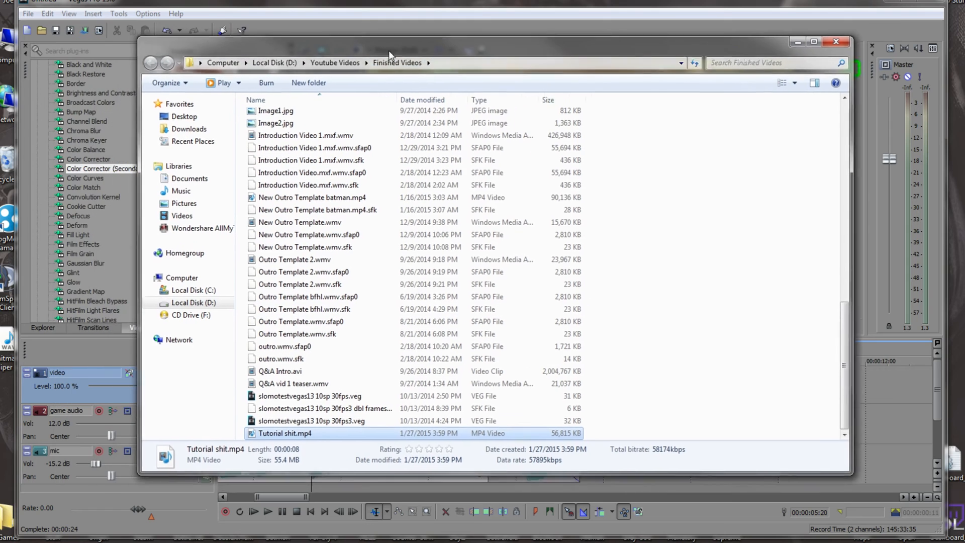
left_click_drag(389, 53, 395, 52)
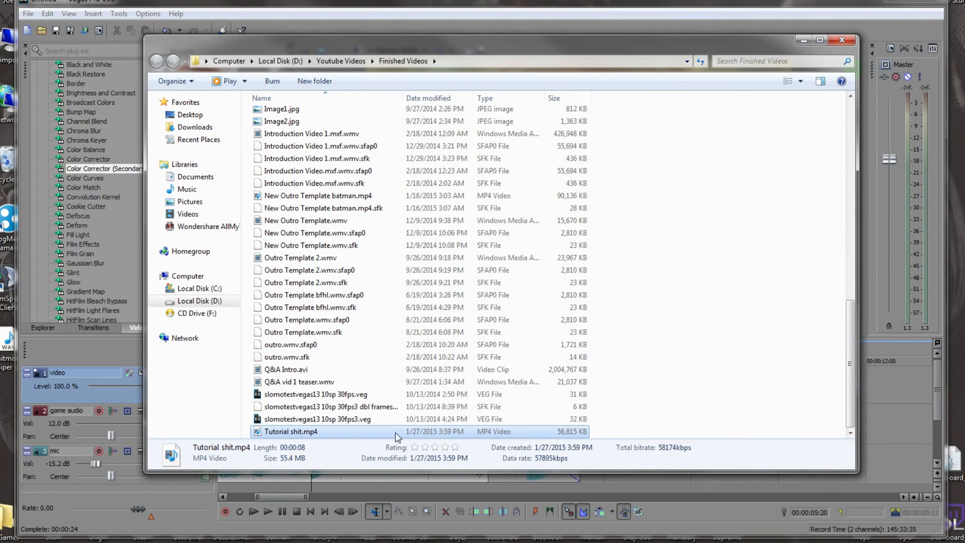
left_click(688, 264)
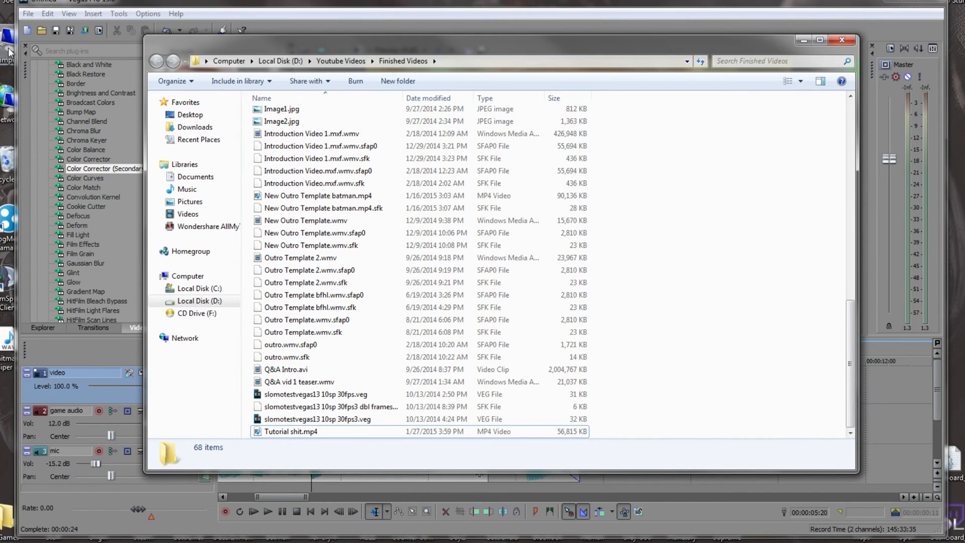
Browse to the Unedited Videos folder inside Youtube Videos on drive D and check the details of hitman sniper challenge tutorial.avi
left_click(288, 64)
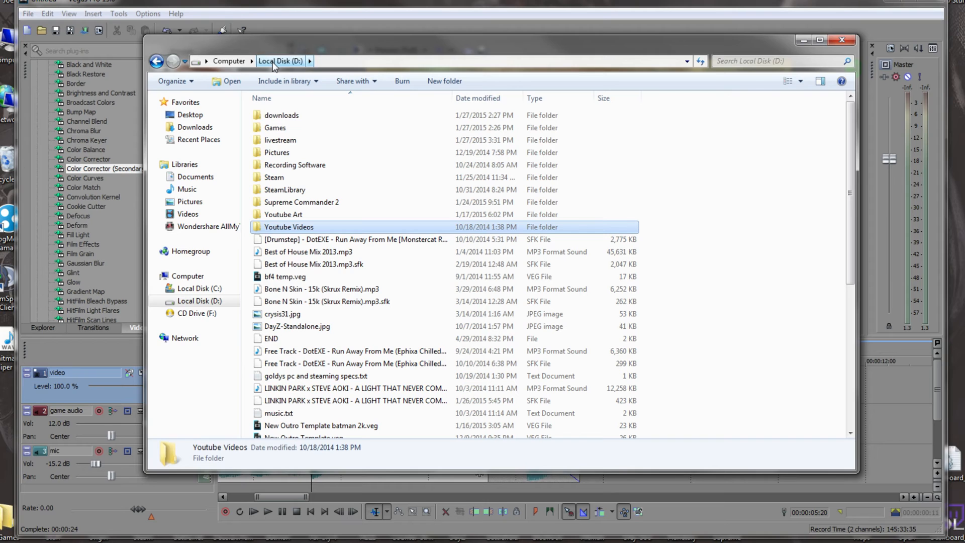
double_click(301, 229)
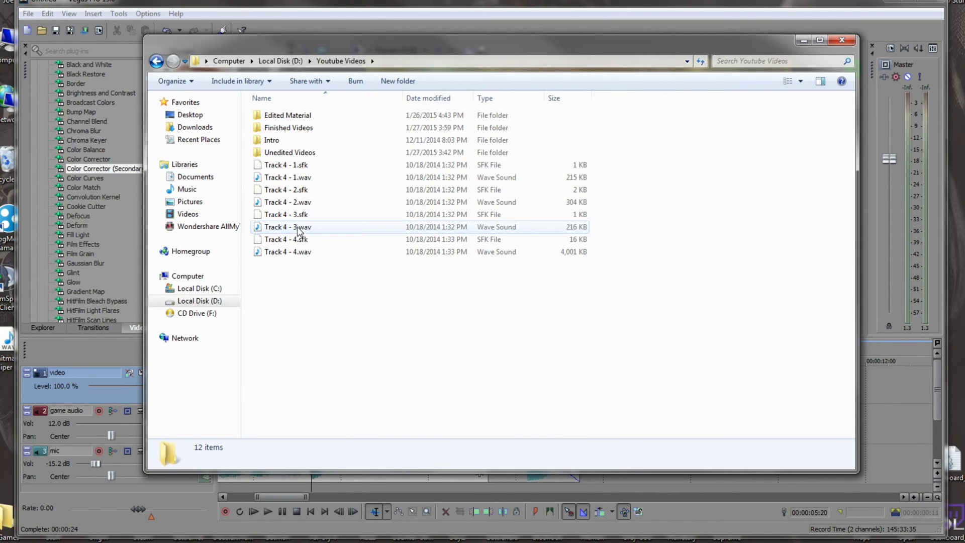
double_click(284, 152)
left_click(676, 139)
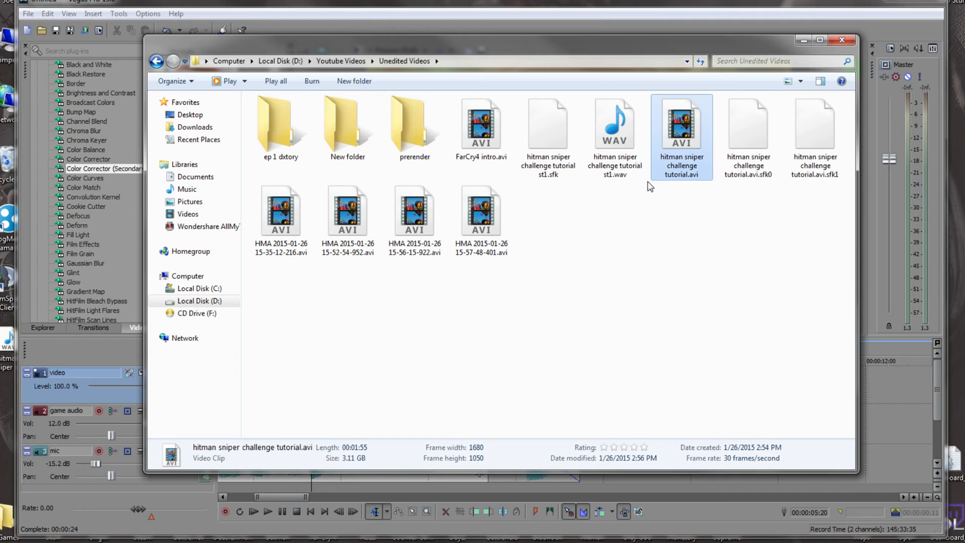
Briefly play hitman sniper challenge tutorial.avi and its separate st1.wav audio recording, closing the player after each
double_click(679, 129)
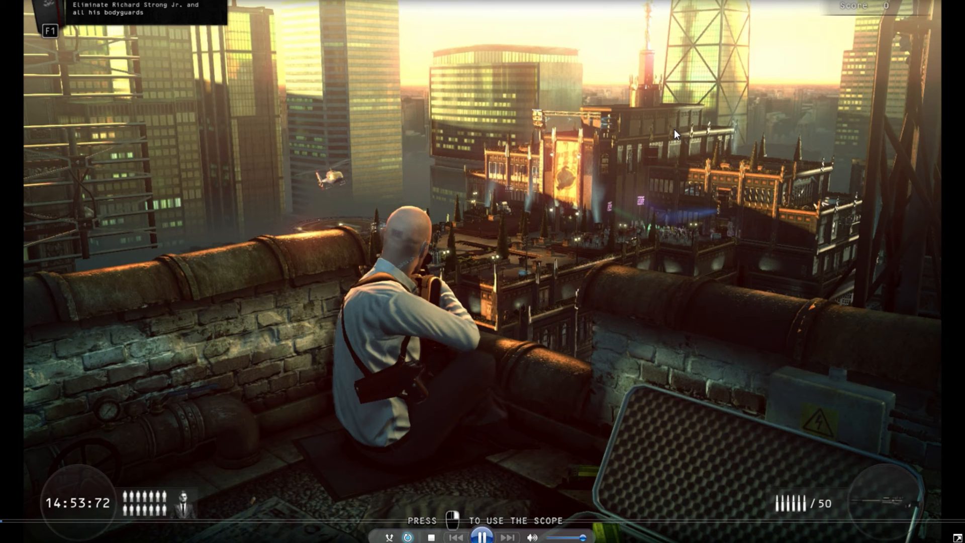
key("alt+F4")
double_click(610, 129)
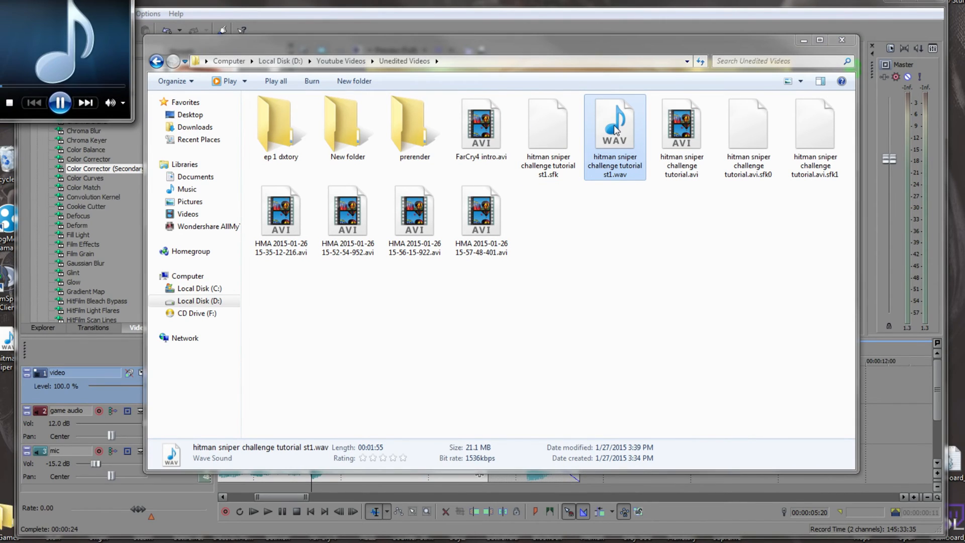
left_click(118, 1)
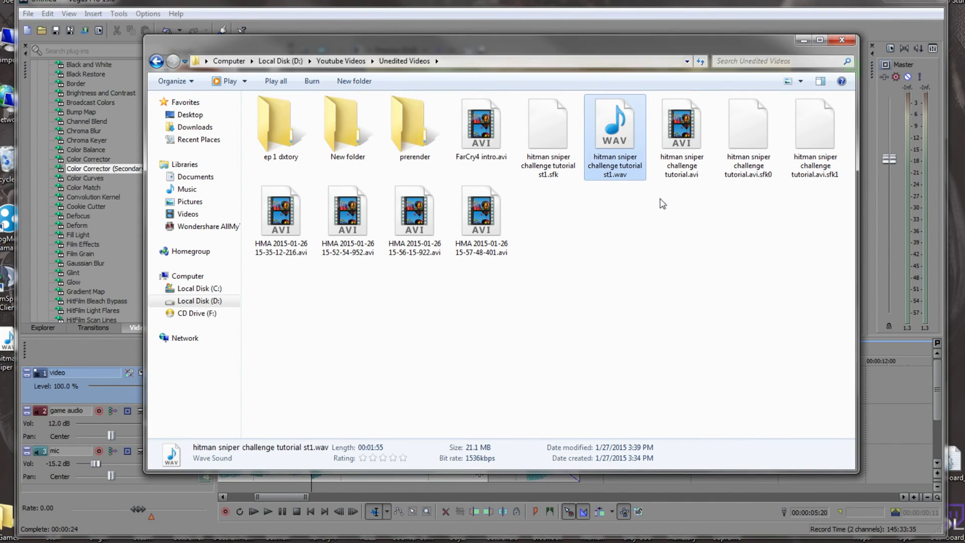
left_click(653, 236)
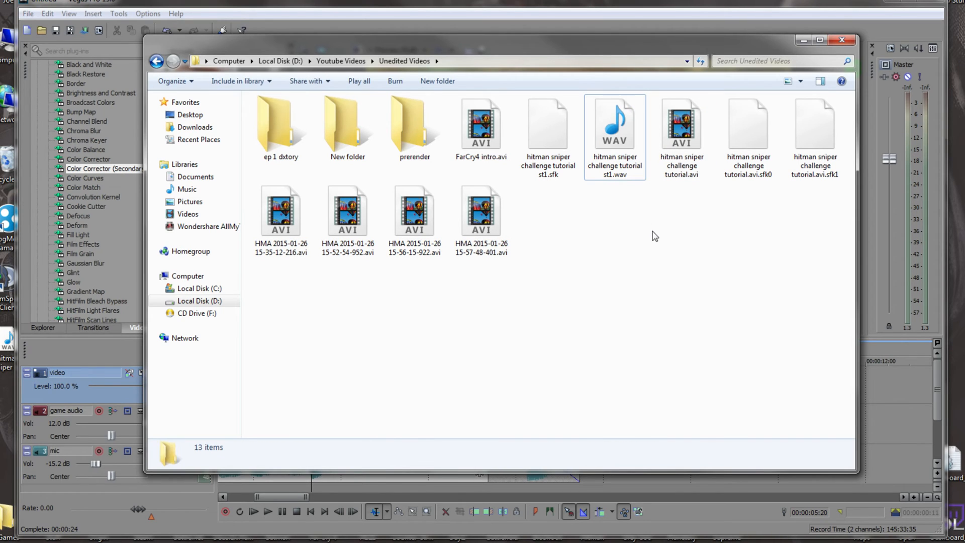
Play hitman sniper challenge tutorial.avi once more and minimize the open folder windows to return to the Vegas Pro project
double_click(682, 145)
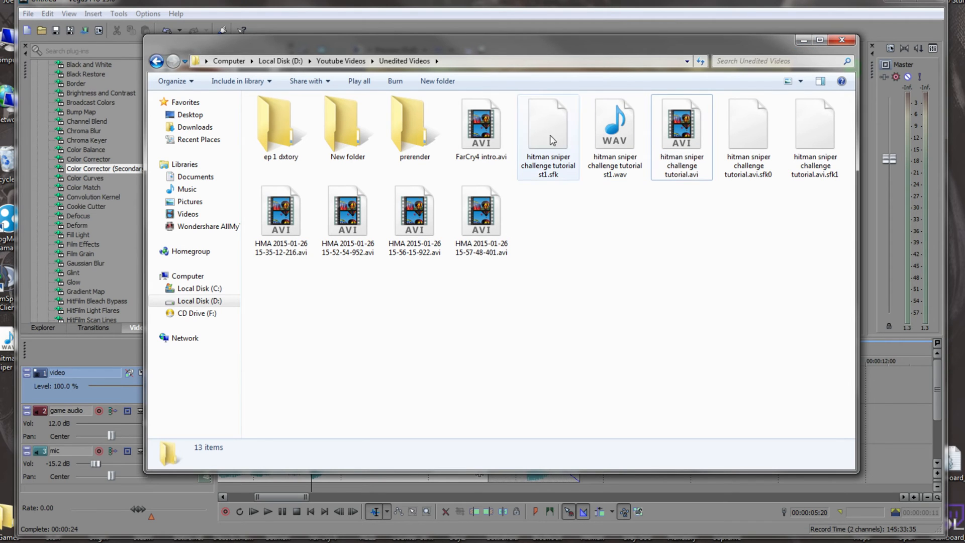
left_click(804, 39)
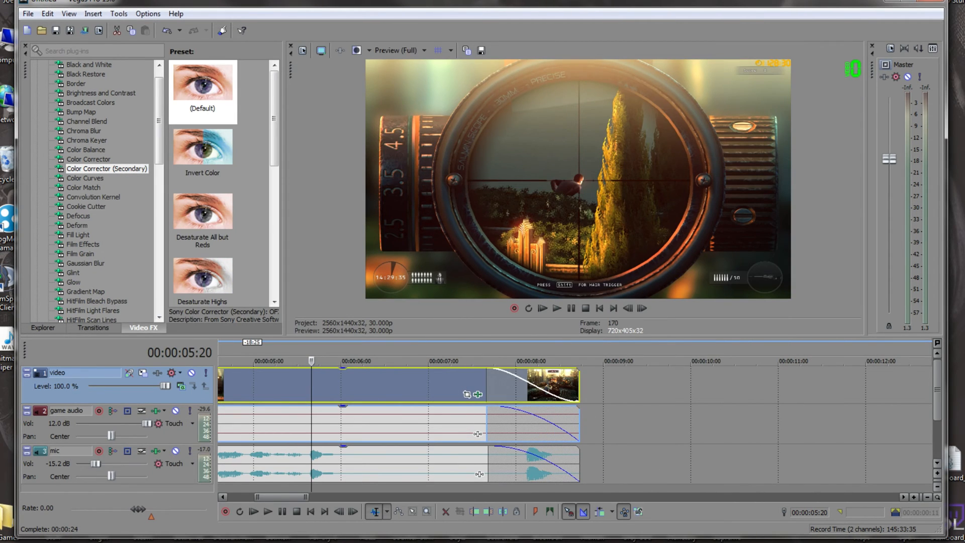
left_click(163, 510)
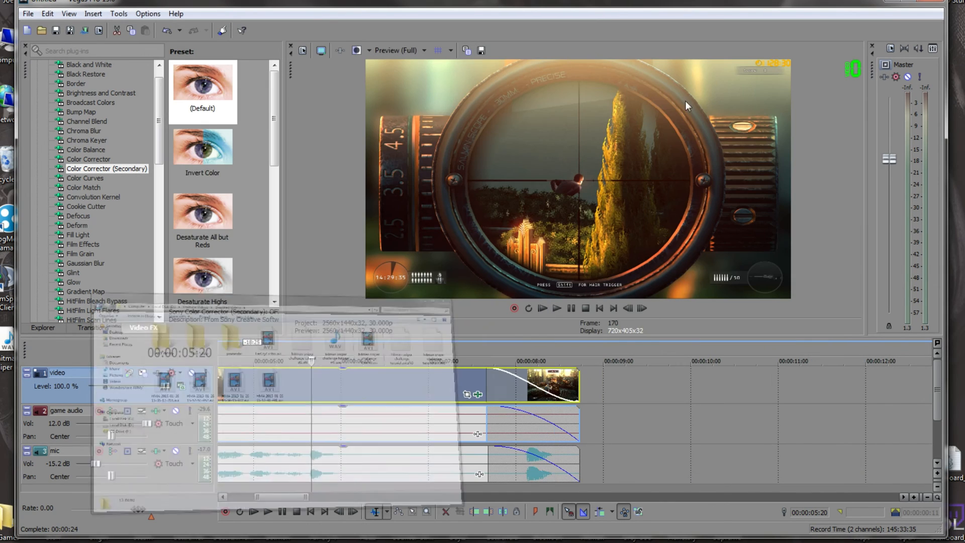
left_click(803, 39)
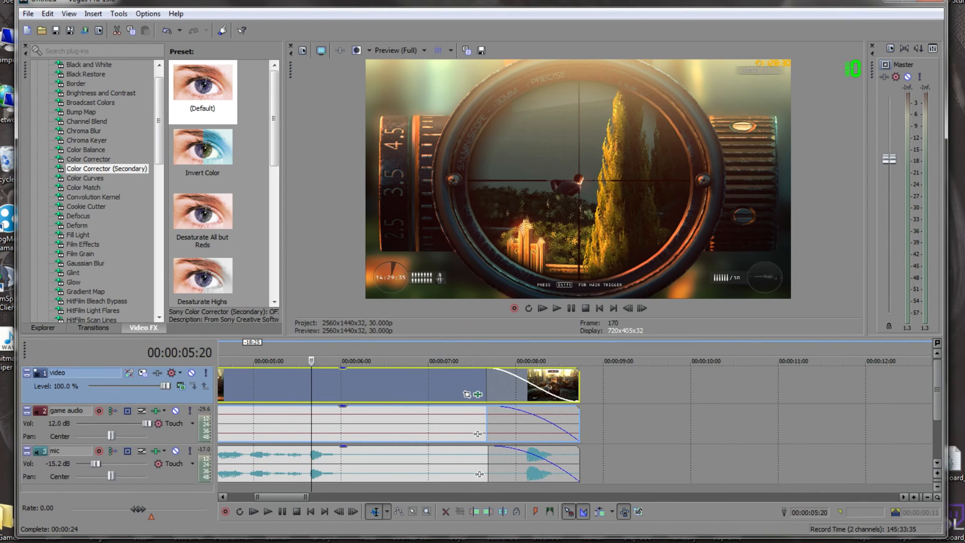
left_click(164, 510)
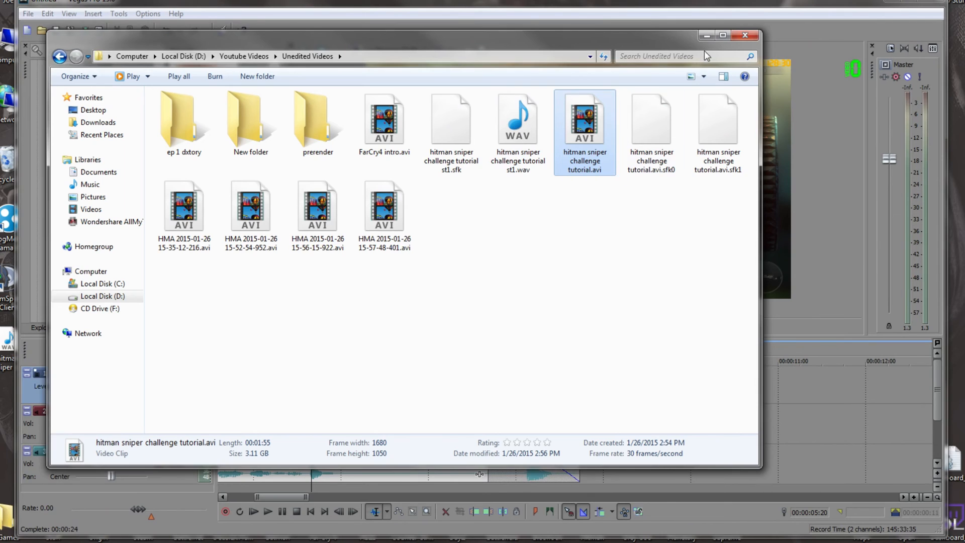
left_click(706, 36)
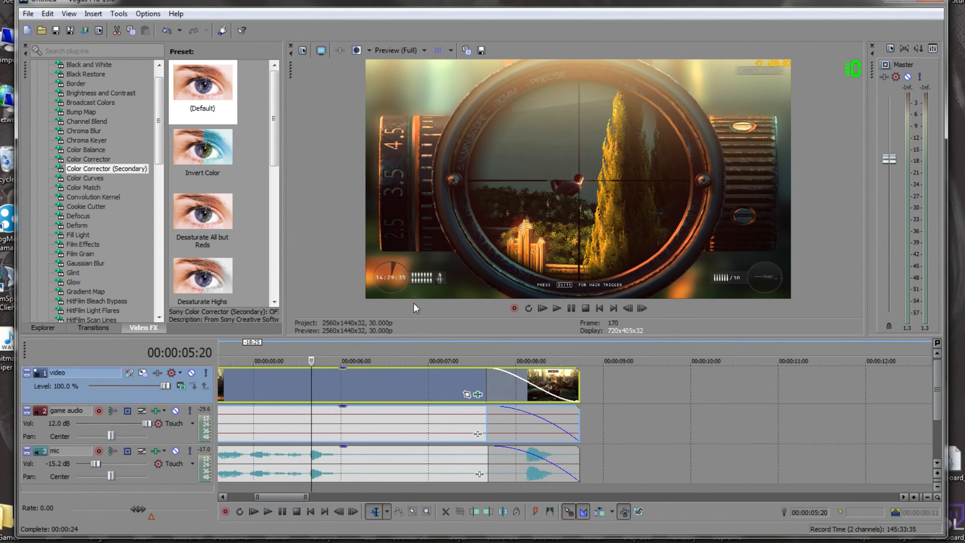
Apply the Color Corrector (Secondary) Invert Color preset to the hitman sniper challenge tutorial clip and set its hue rotation to about 157
left_click_drag(287, 496, 261, 496)
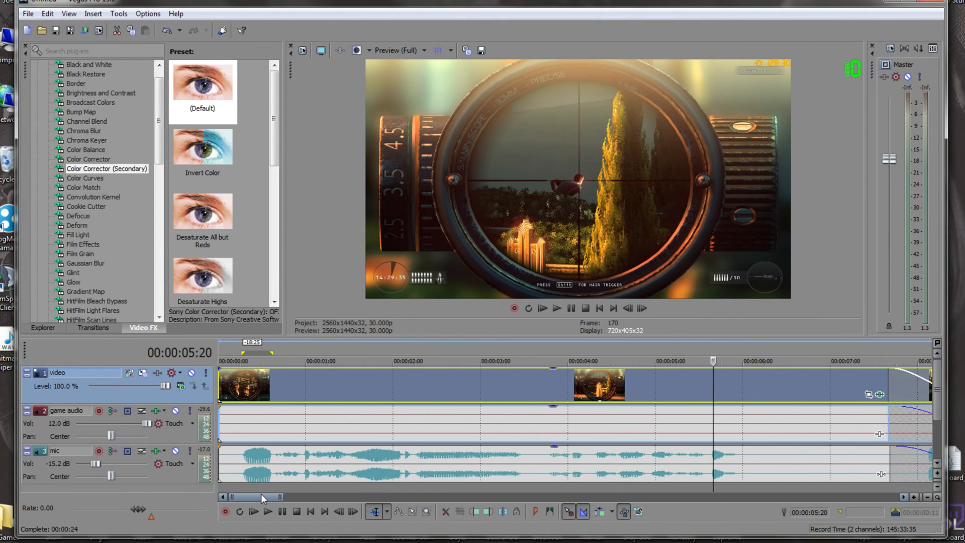
left_click(364, 393)
scroll(366, 391, "down", 2)
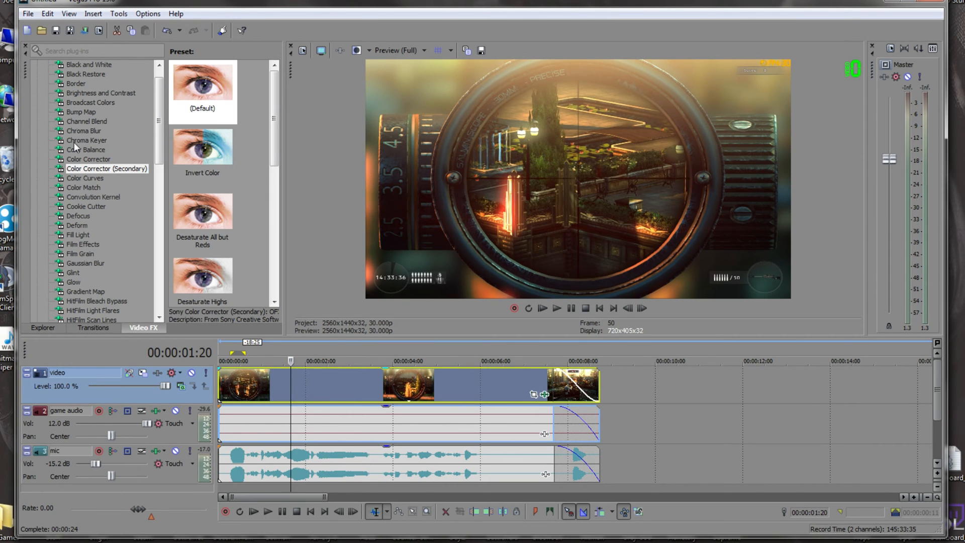
left_click_drag(200, 150, 395, 388)
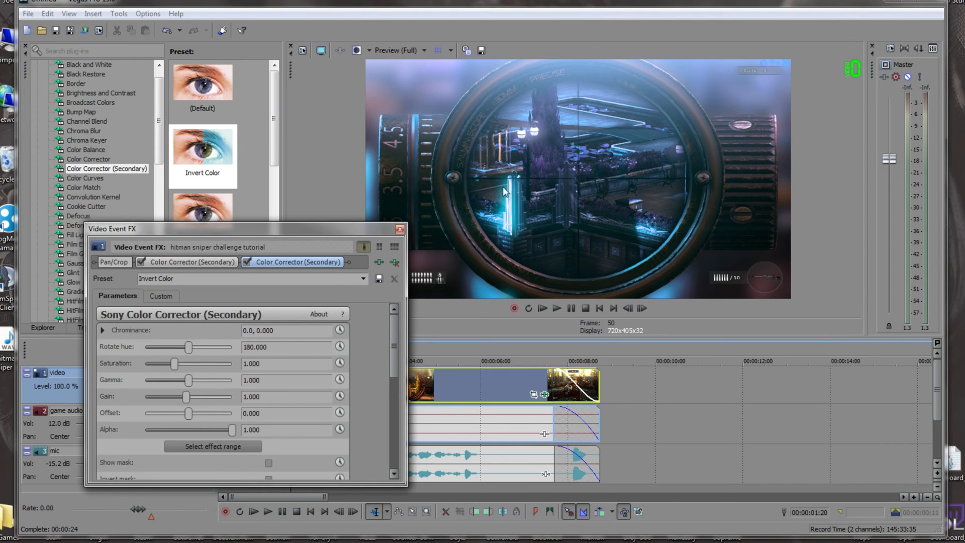
mouse_move(189, 347)
left_mouse_down()
mouse_move(212, 350)
mouse_move(167, 348)
mouse_move(233, 346)
mouse_move(153, 349)
mouse_move(209, 347)
mouse_move(183, 351)
left_mouse_up()
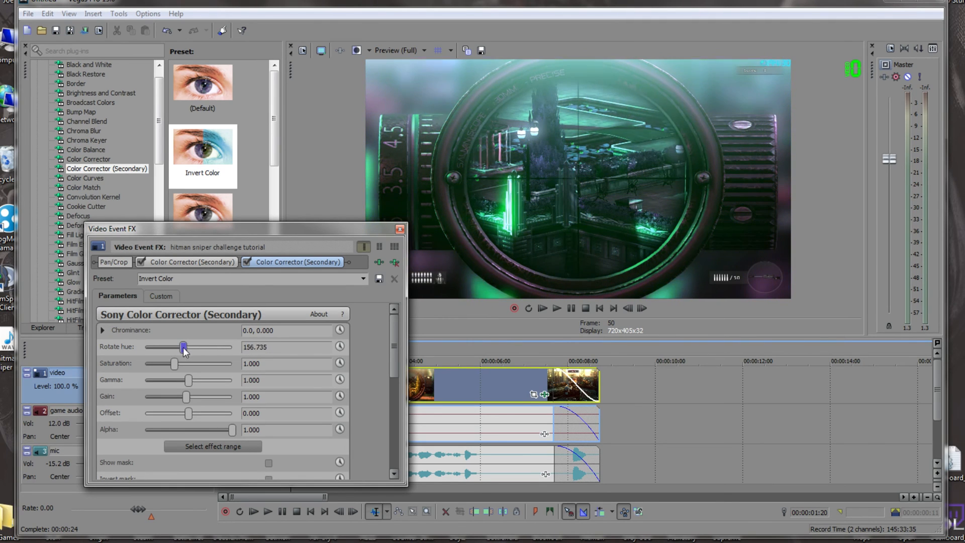
left_click(400, 229)
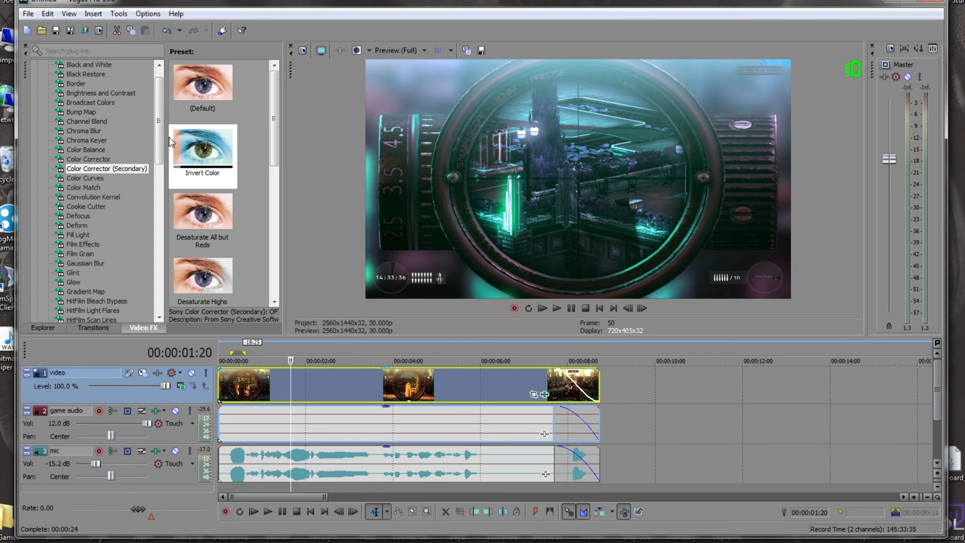
left_click_drag(159, 137, 155, 248)
left_click_drag(157, 291, 161, 97)
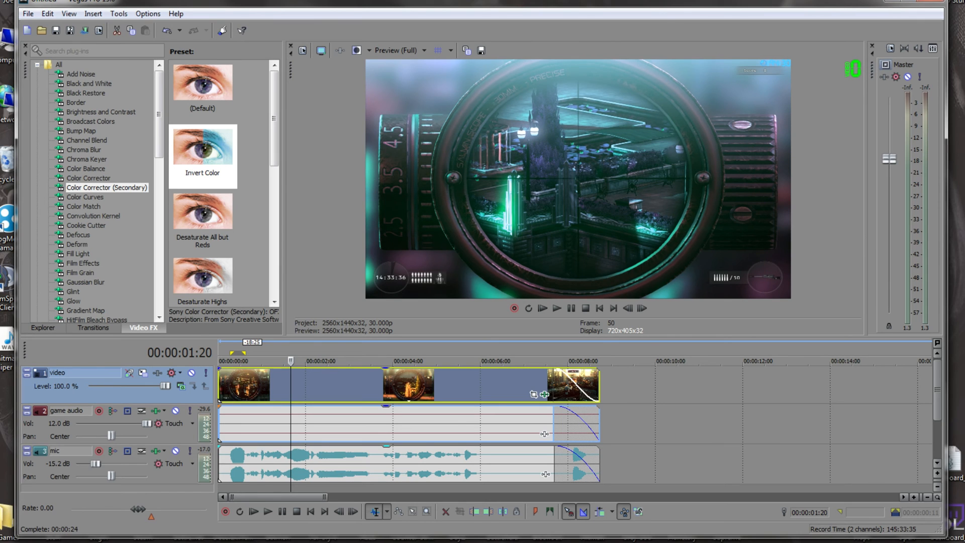
Reopen the Unedited Videos folder, check the details of hitman sniper challenge tutorial.avi, and close the folder window
mouse_move(125, 528)
left_click(175, 486)
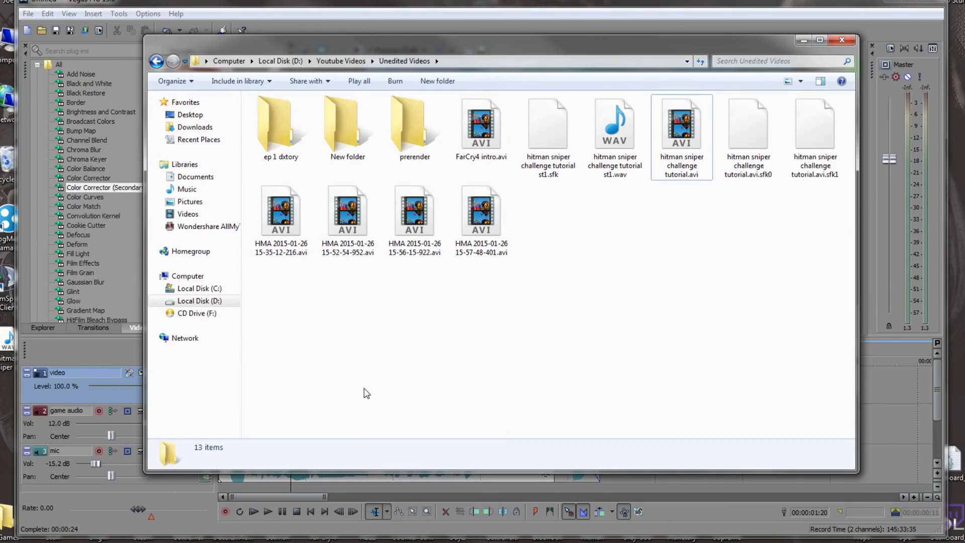
left_click(677, 151)
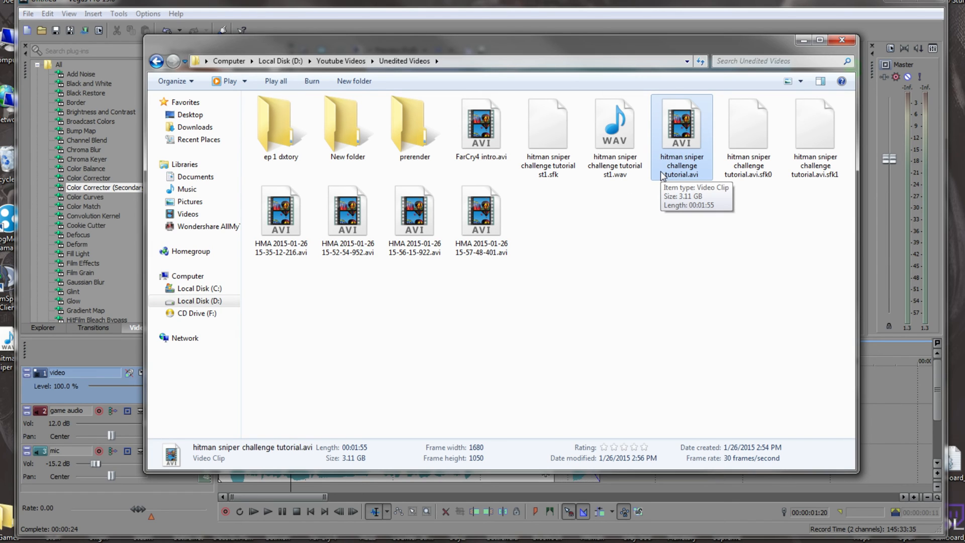
left_click(623, 209)
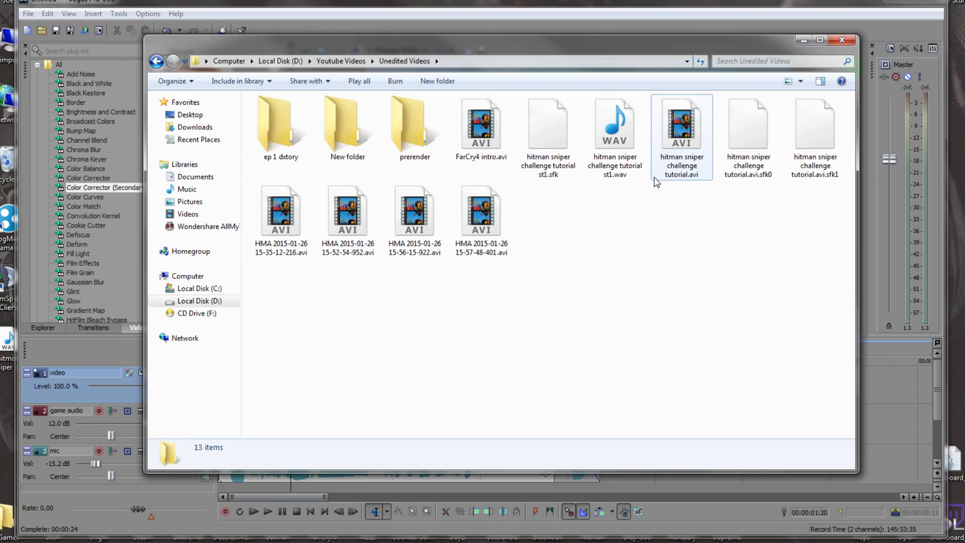
left_click(841, 40)
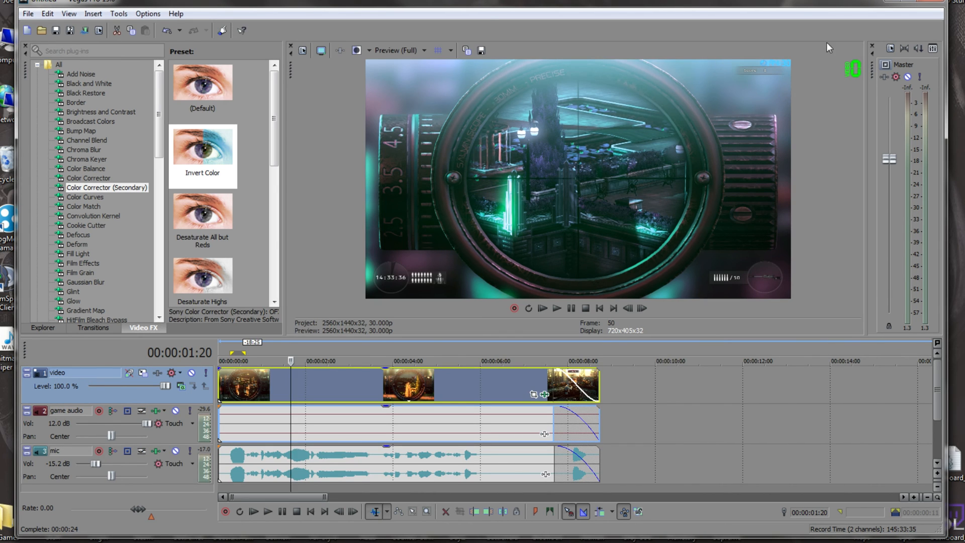